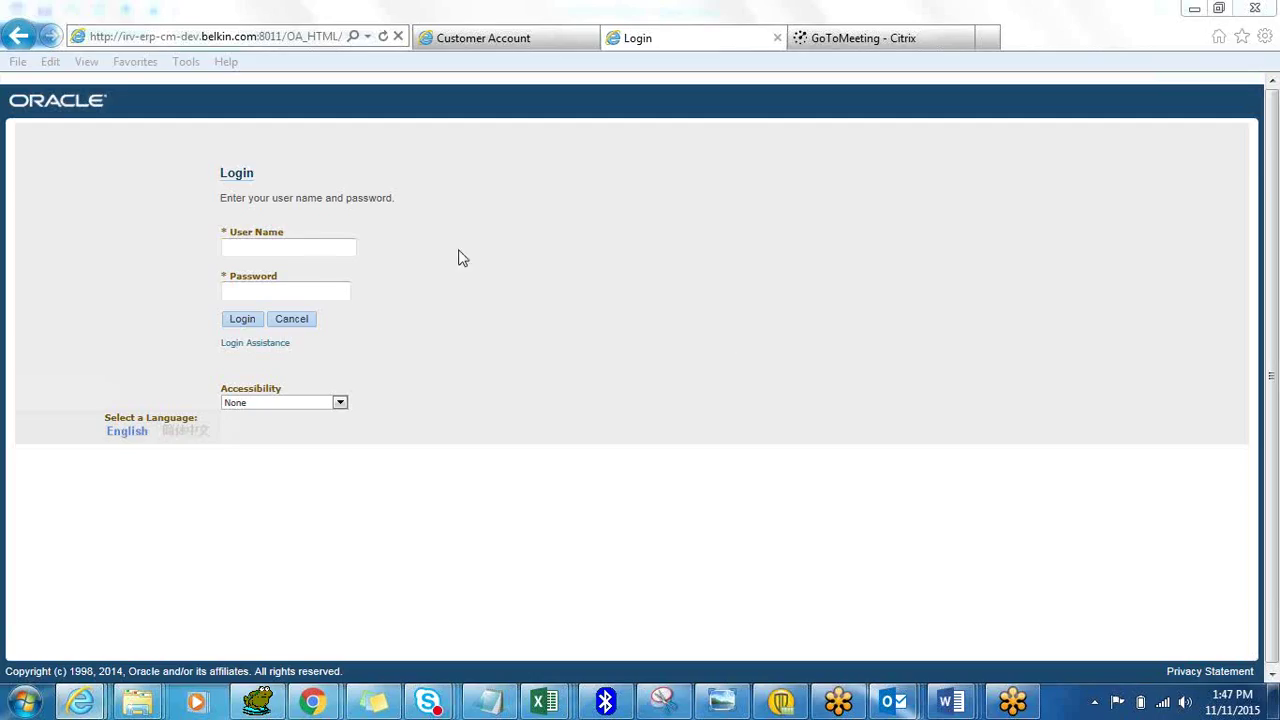
Log in to Oracle E-Business Suite with the account's user name and password.
click(319, 246)
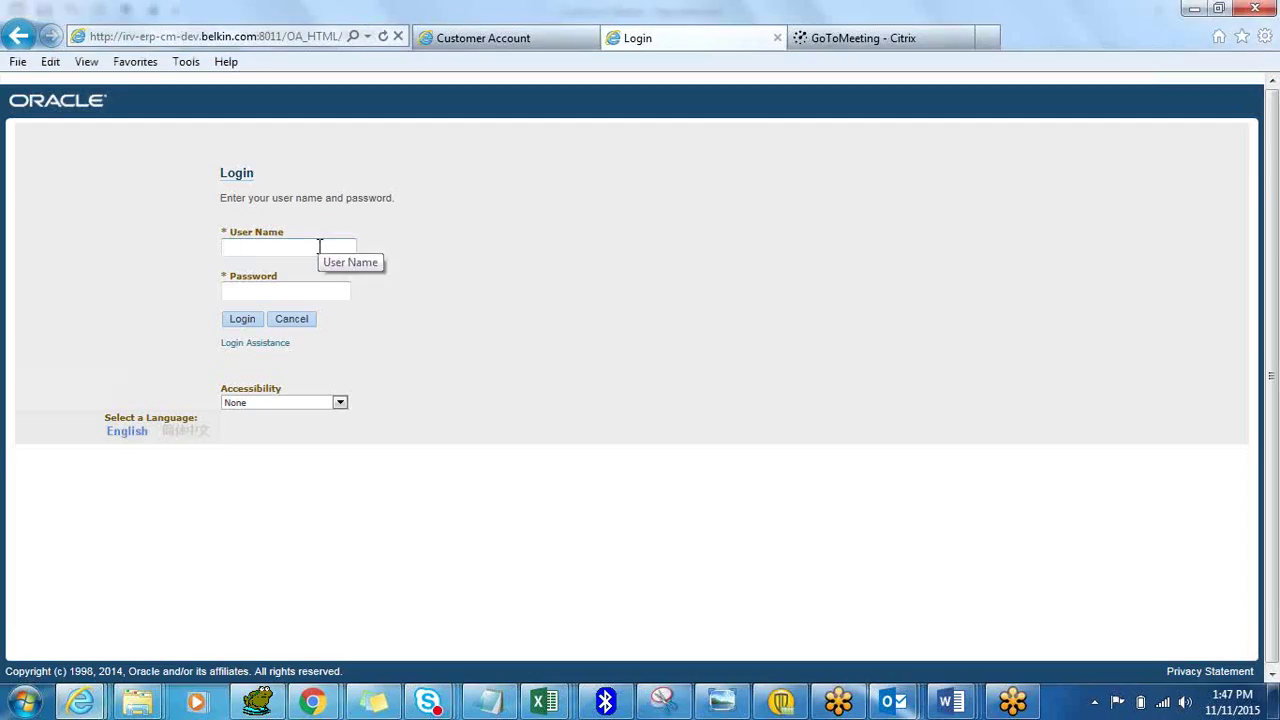
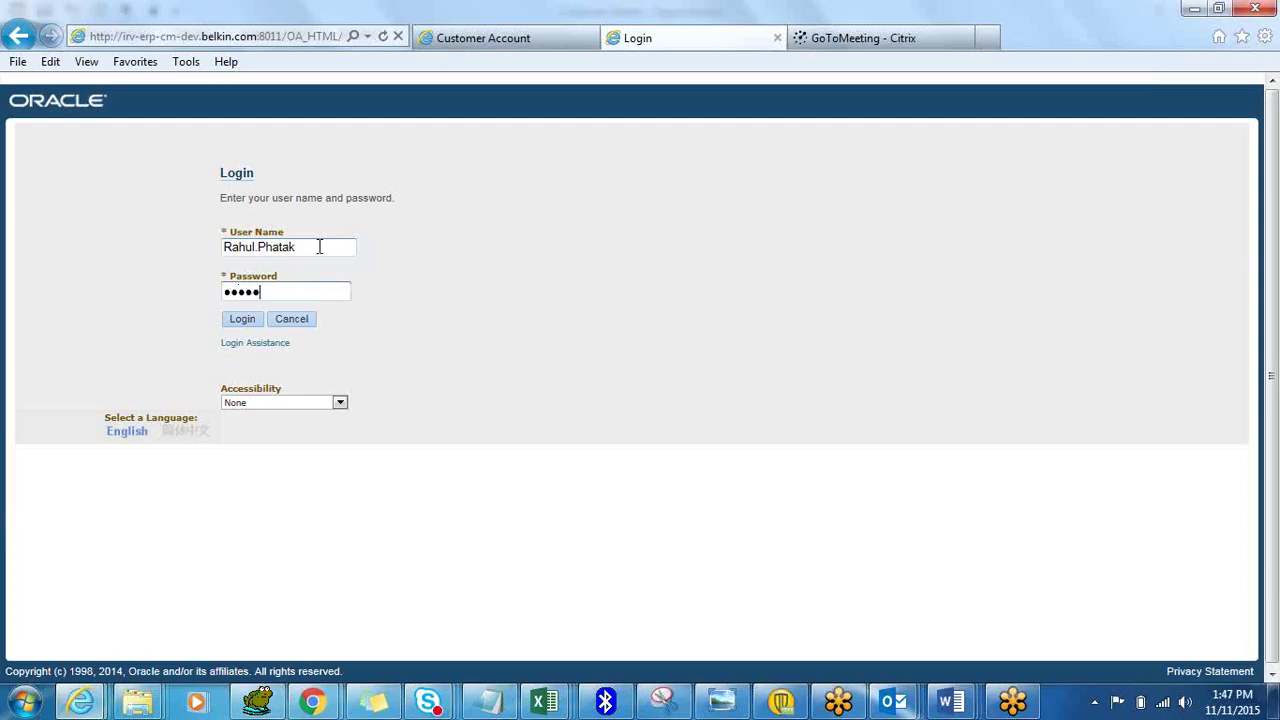
key(Return)
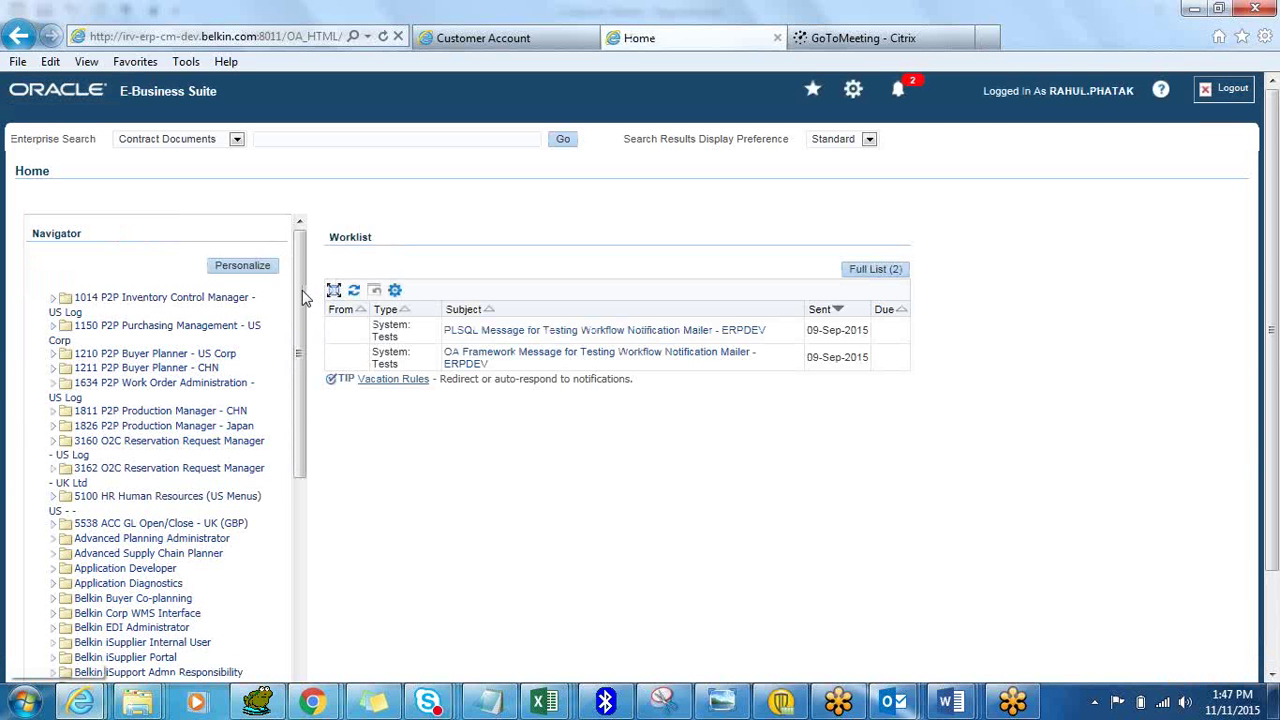
Open Customers > Standard under the Order Management Super User responsibility.
scroll(287, 437, down, 5)
scroll(287, 437, down, 3)
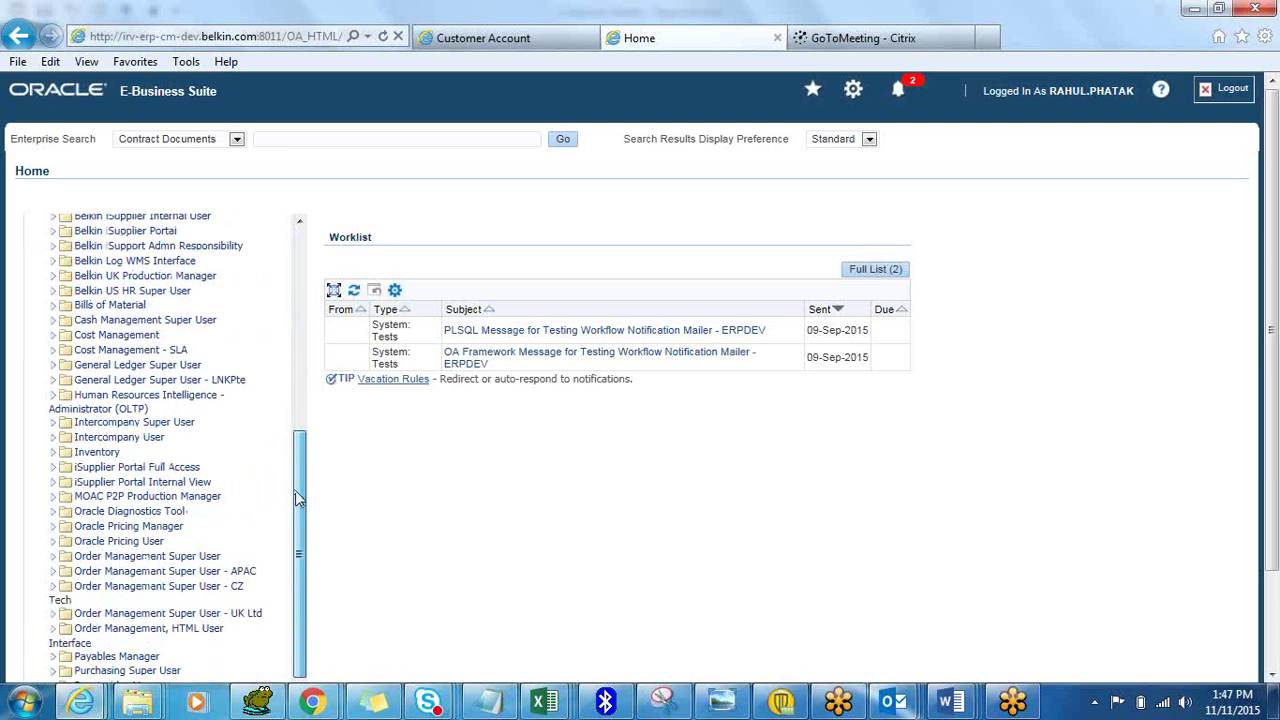
click(200, 562)
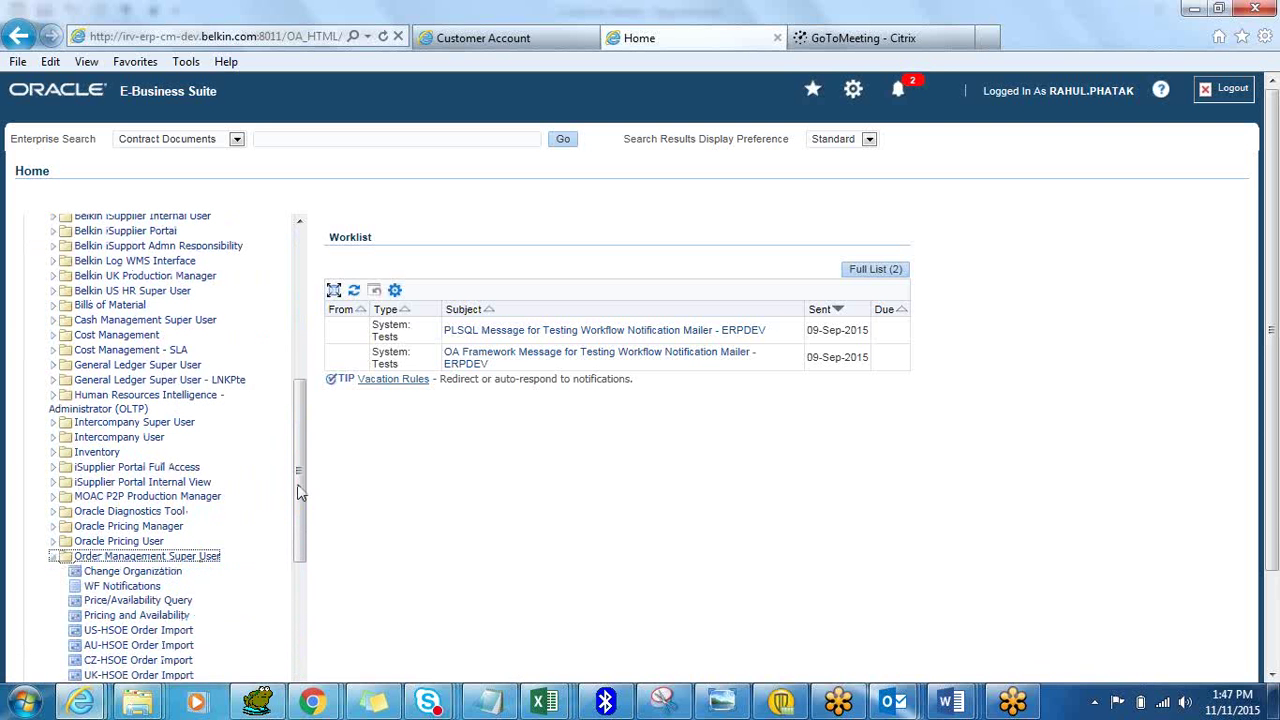
drag(297, 486, 305, 598)
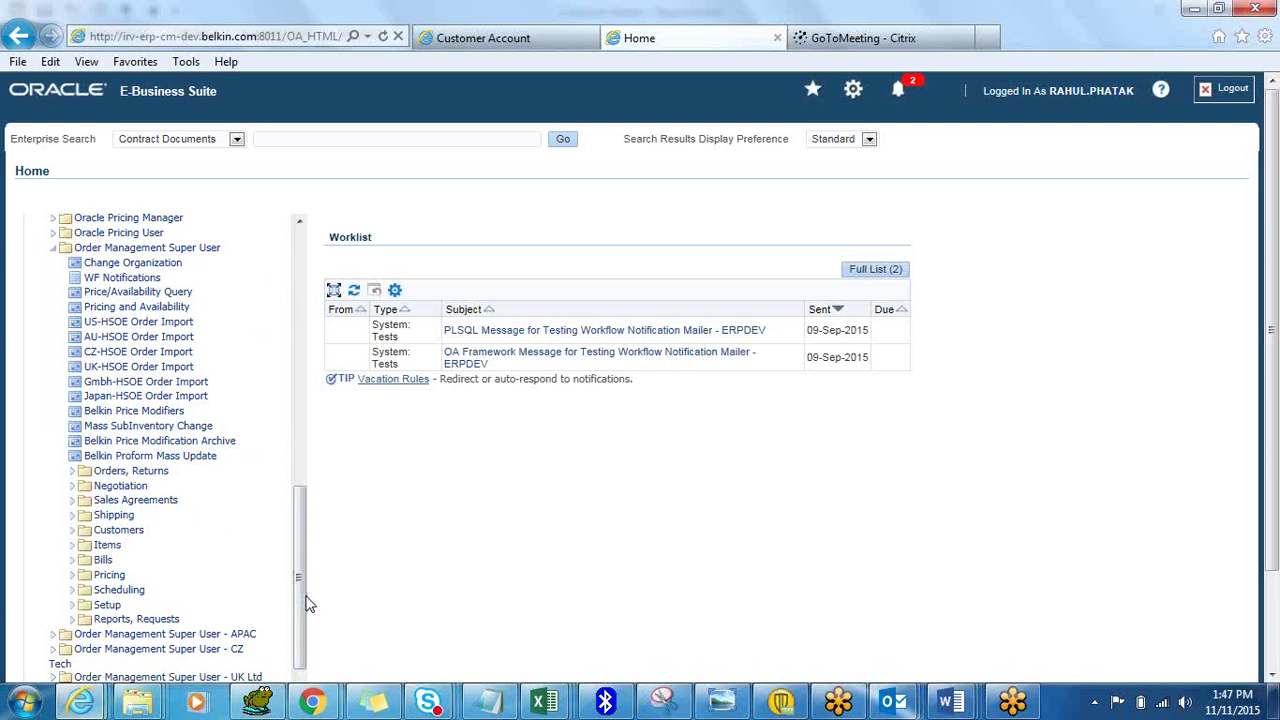
click(132, 531)
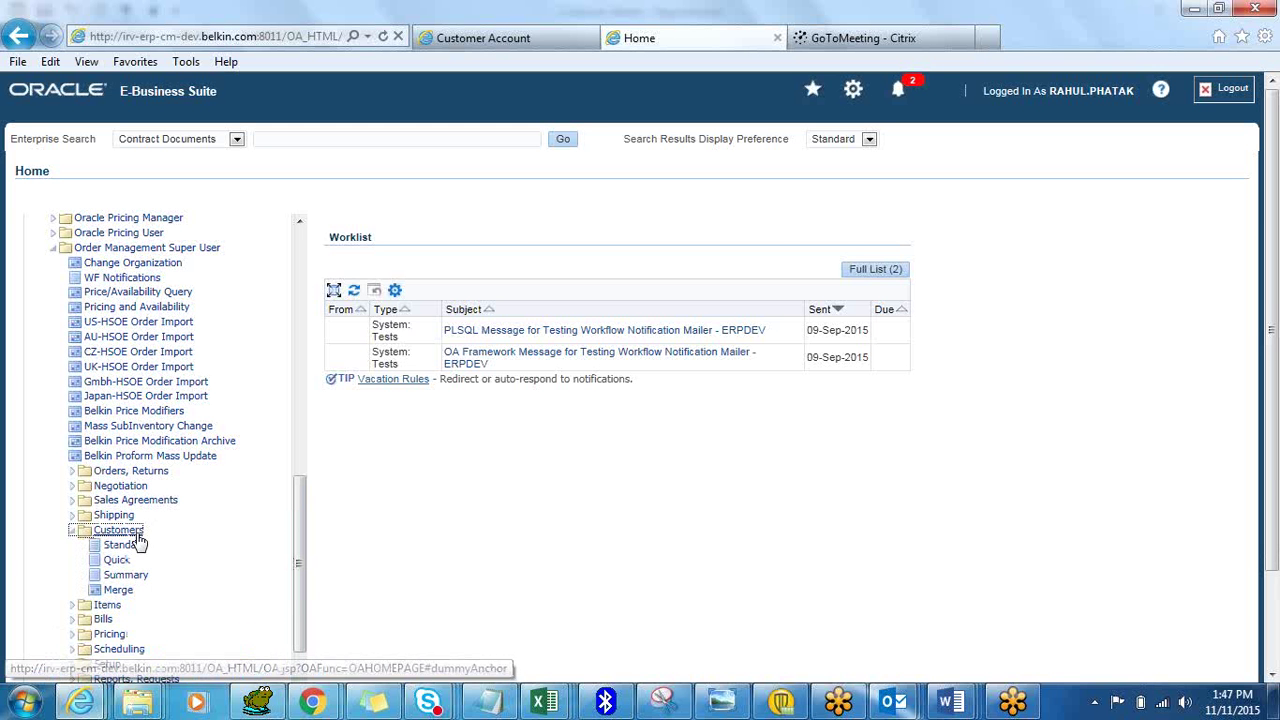
click(138, 550)
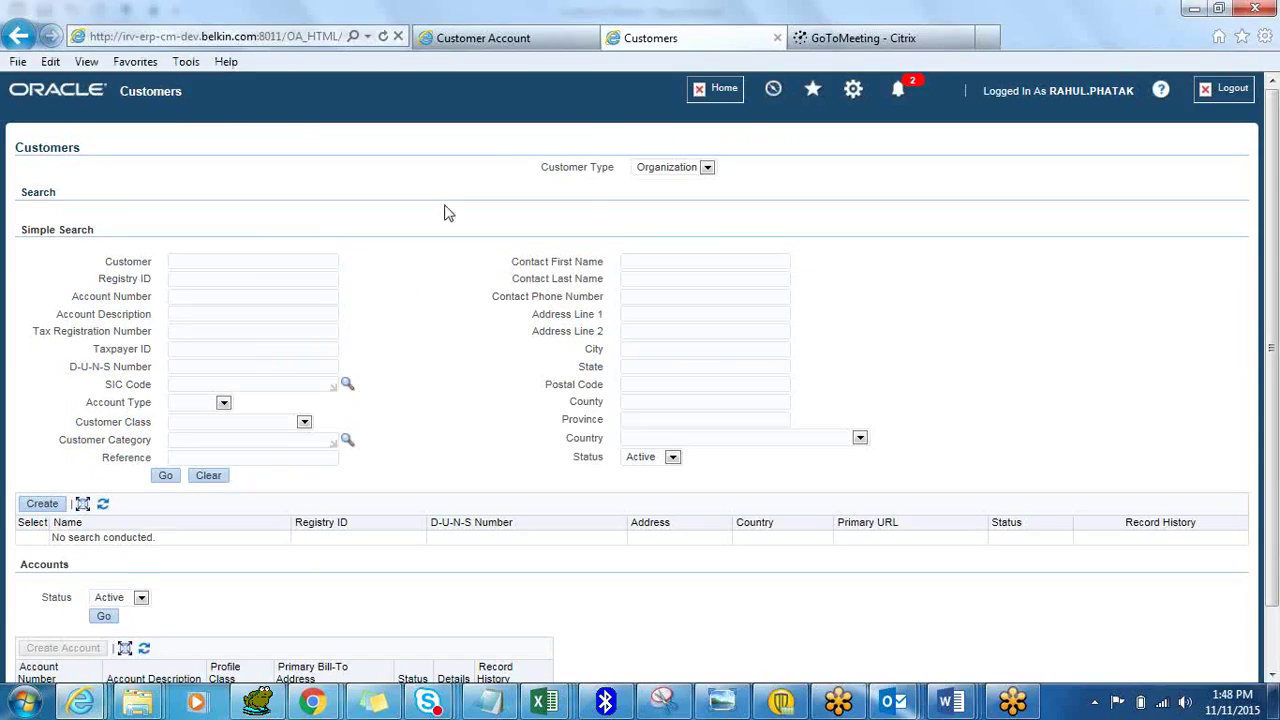
Keep Organization as the customer type and start creating a new organization customer.
click(260, 264)
scroll(1274, 326, down, 1)
drag(1274, 326, 1276, 228)
mouse_move(1272, 305)
mouse_down()
mouse_move(1270, 405)
mouse_move(1272, 312)
mouse_up()
click(706, 168)
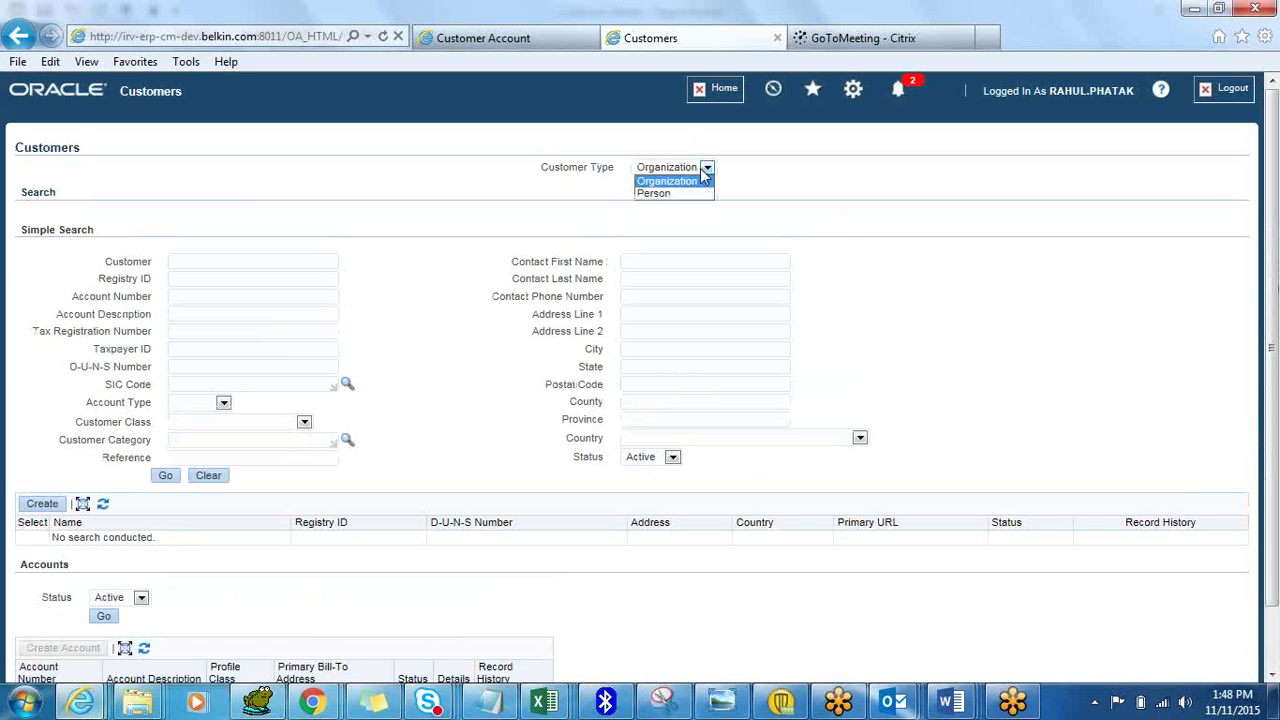
click(703, 180)
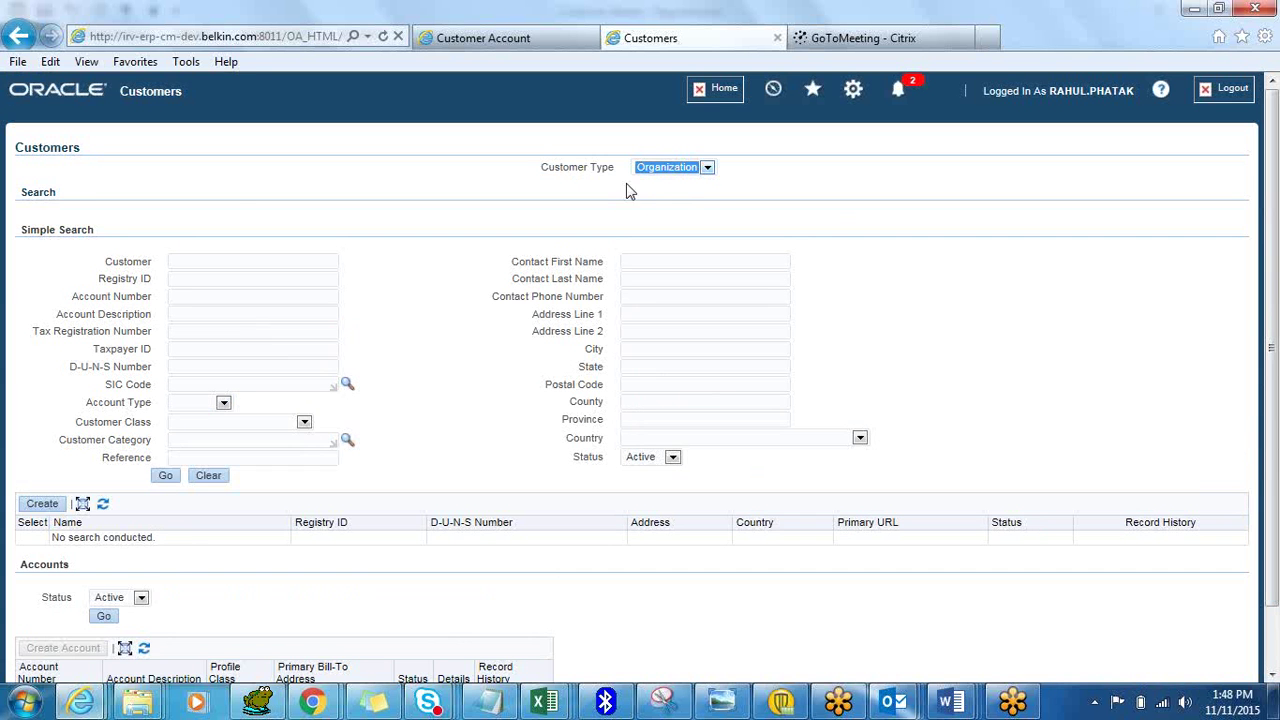
click(42, 505)
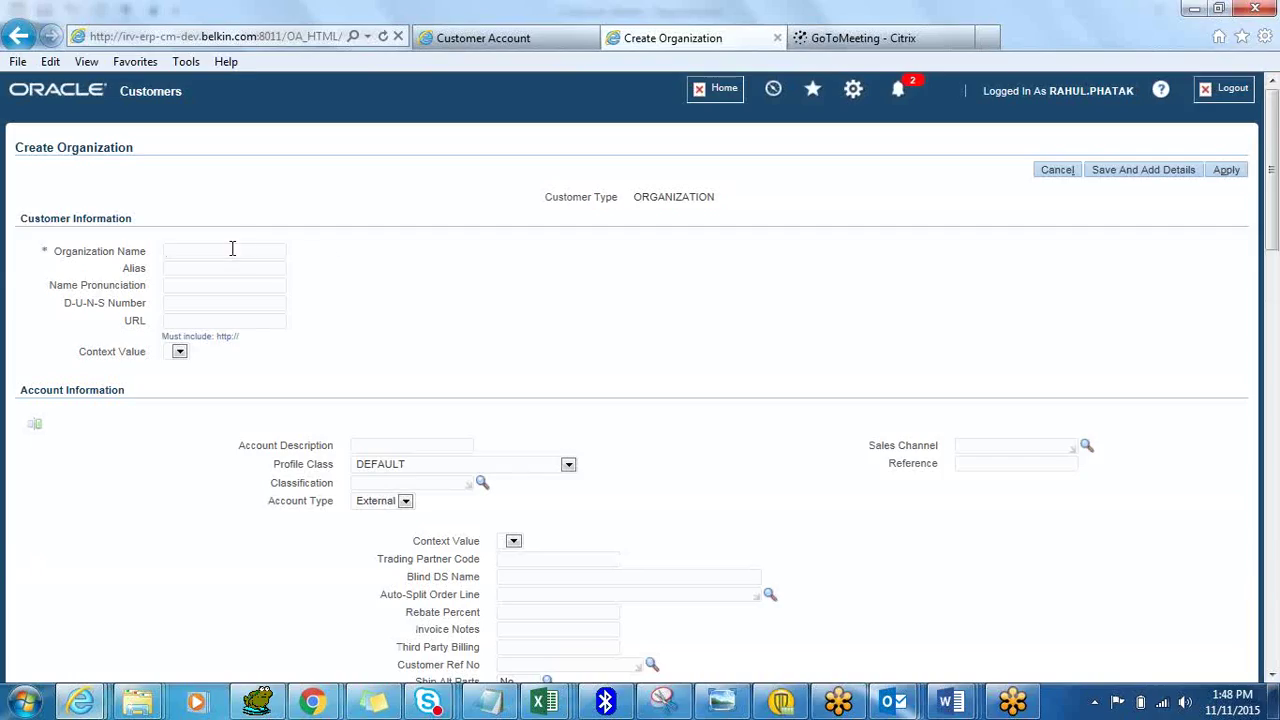
Enter 'ZuneBerry Inc' as the Organization Name.
click(232, 250)
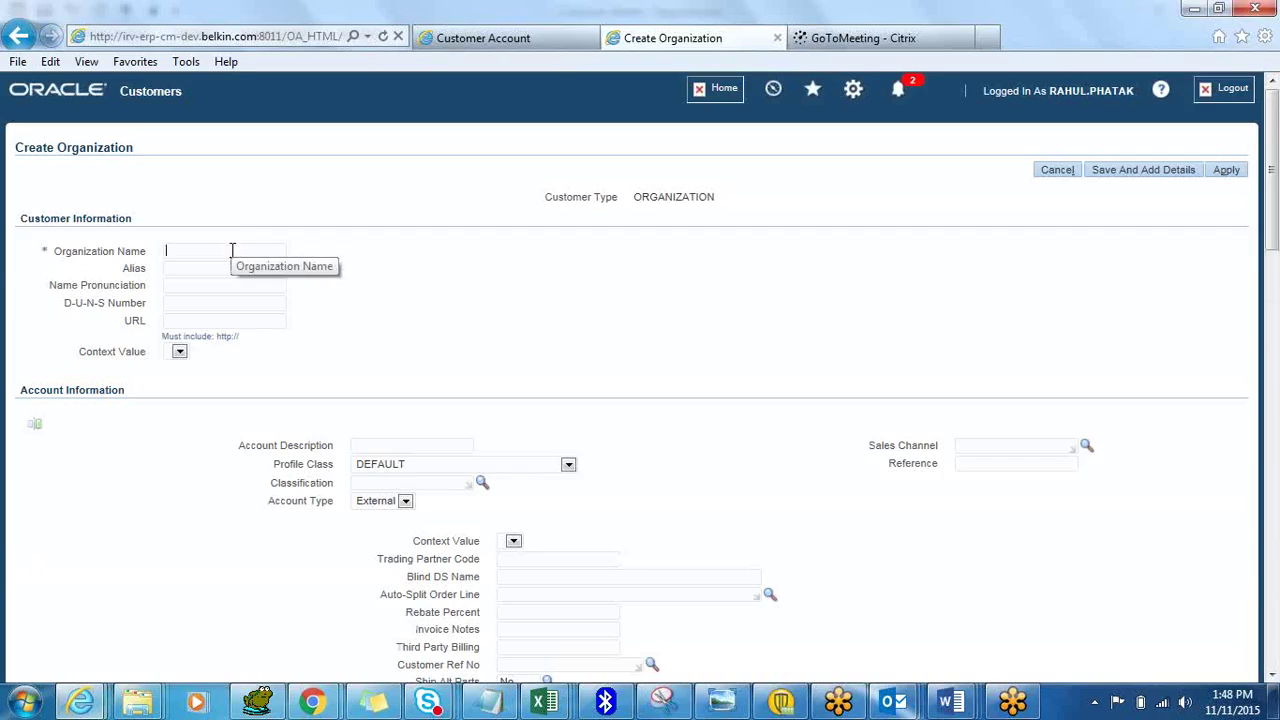
text(ZuneBerry Inc)
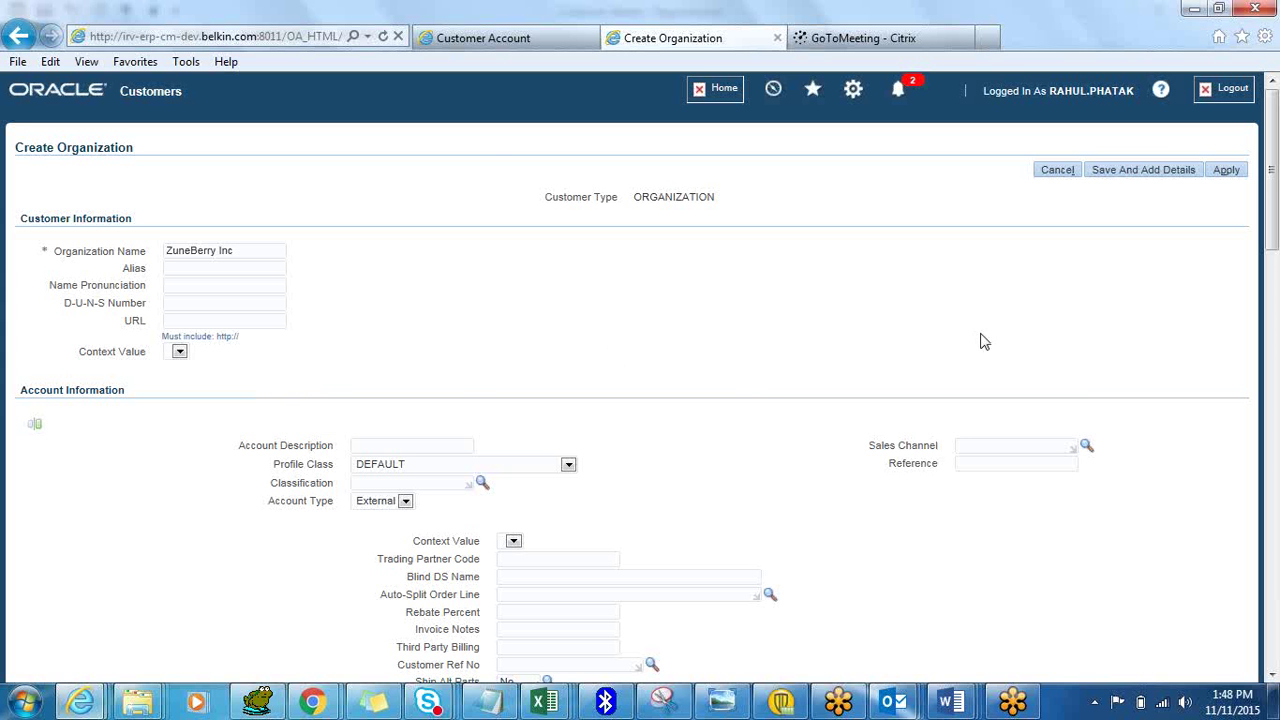
mouse_move(1275, 186)
mouse_down()
mouse_move(1276, 480)
mouse_move(1276, 194)
mouse_move(1276, 210)
mouse_up()
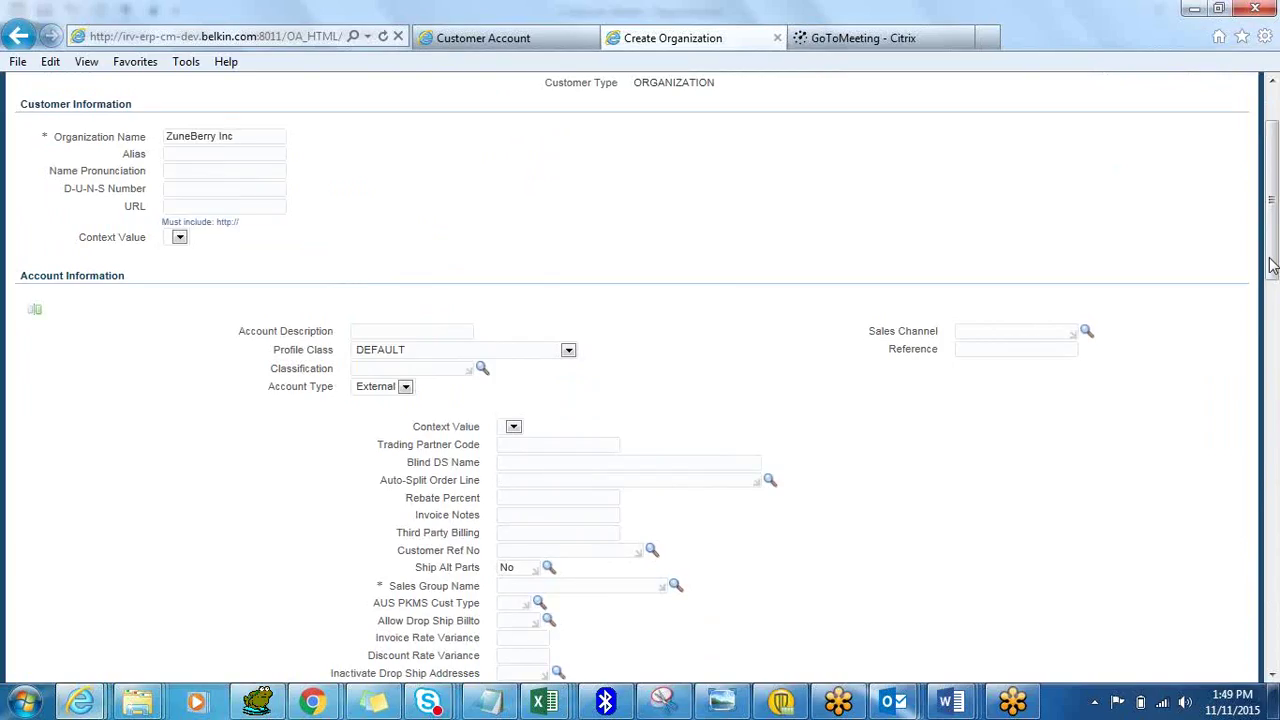
Set the account's sales channel to Direct.
drag(1272, 264, 1226, 277)
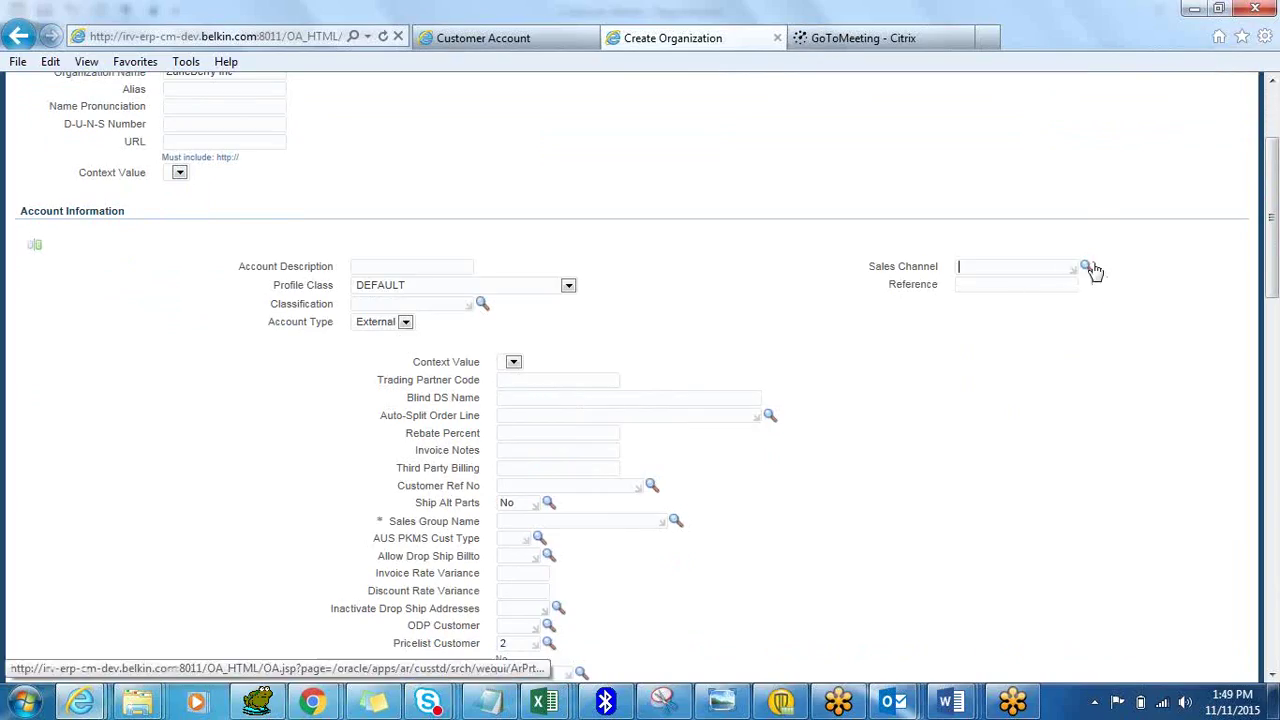
click(1088, 270)
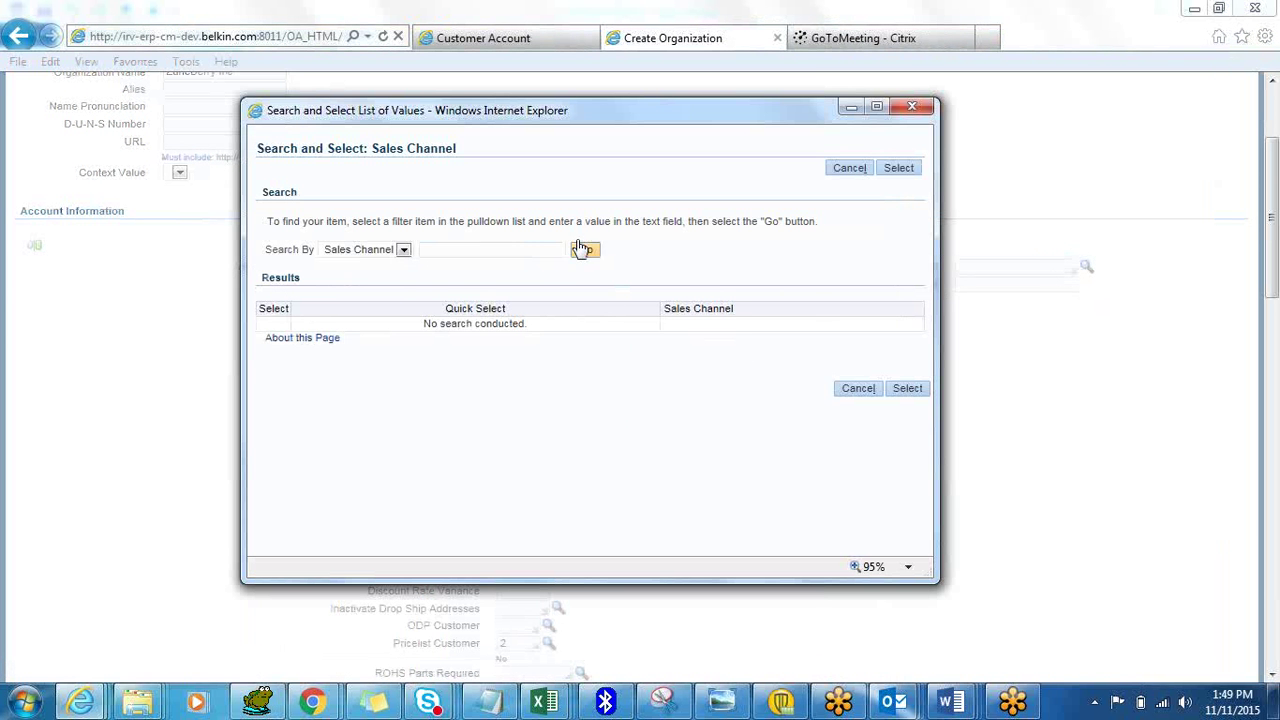
click(585, 249)
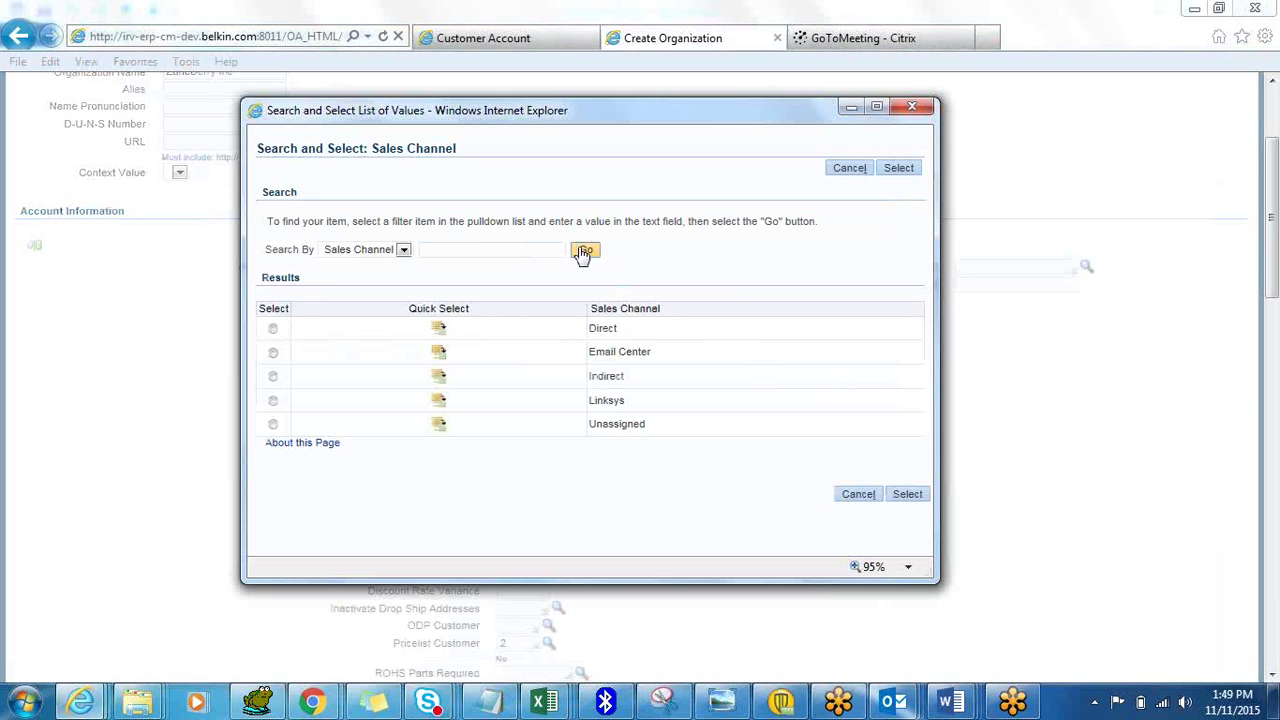
click(439, 330)
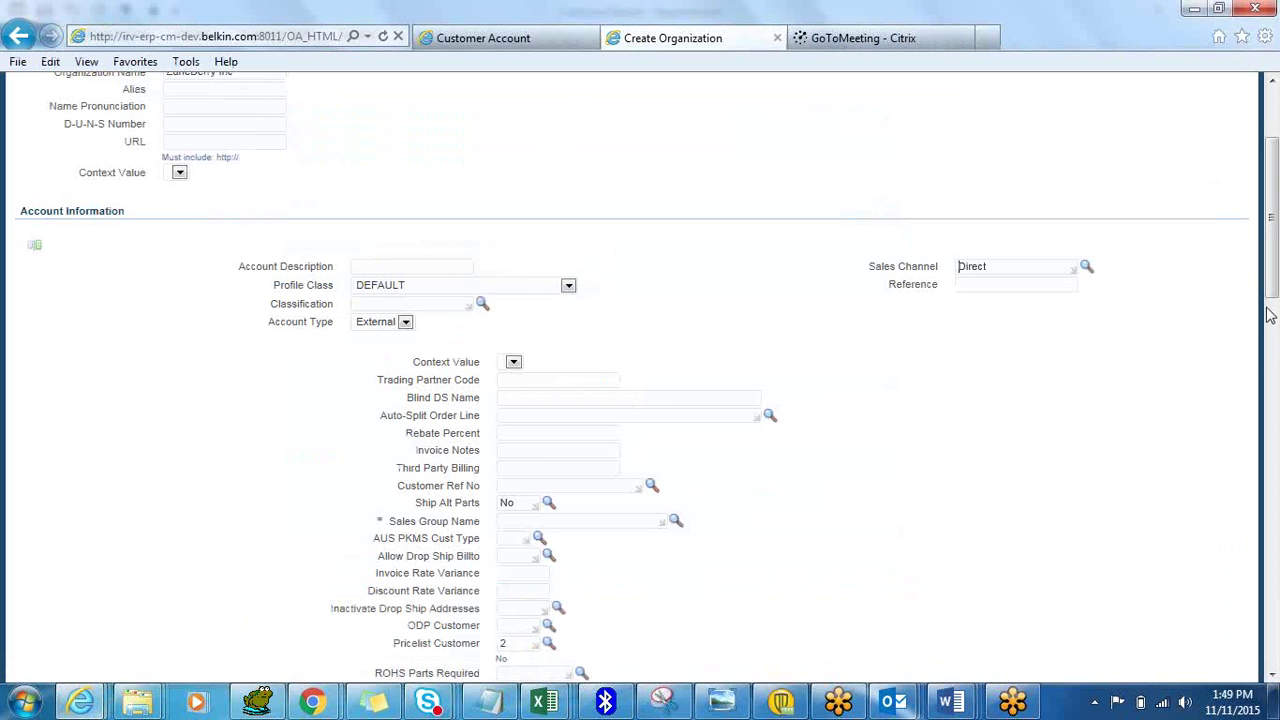
Set the account's Sales Group Name to APAC MISC.
drag(1272, 287, 1274, 338)
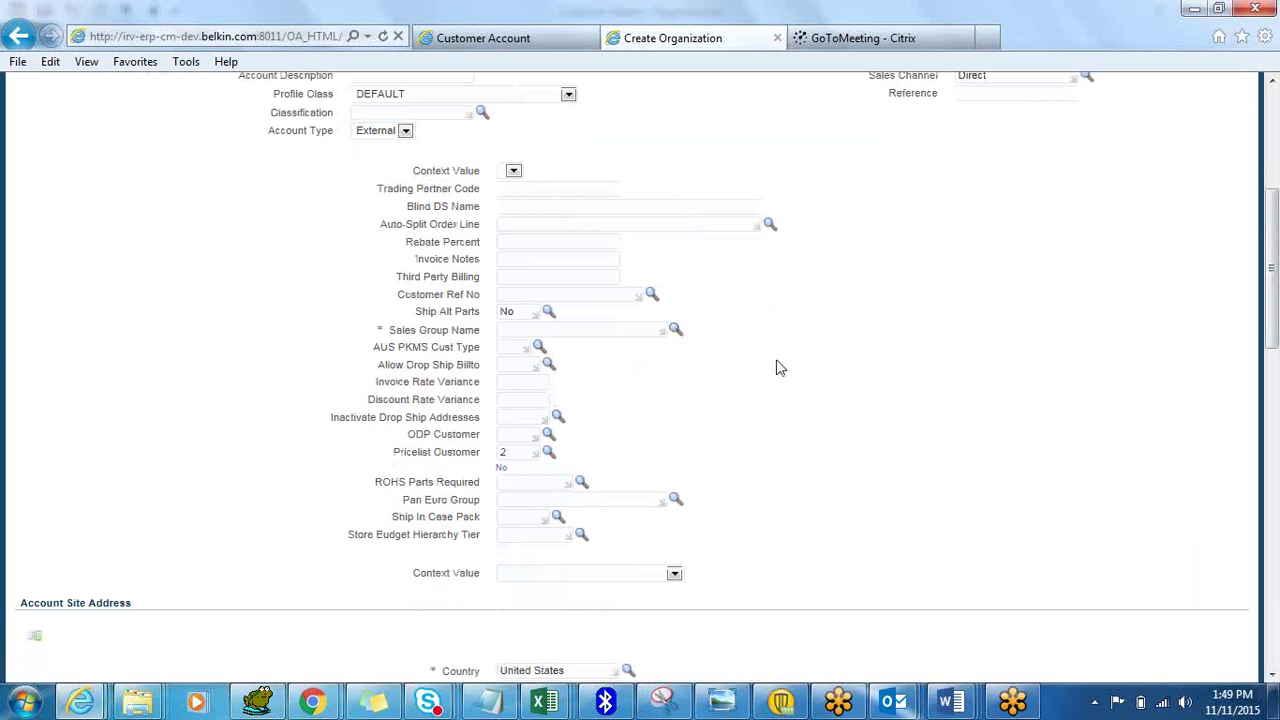
click(675, 332)
click(606, 250)
drag(923, 371, 930, 437)
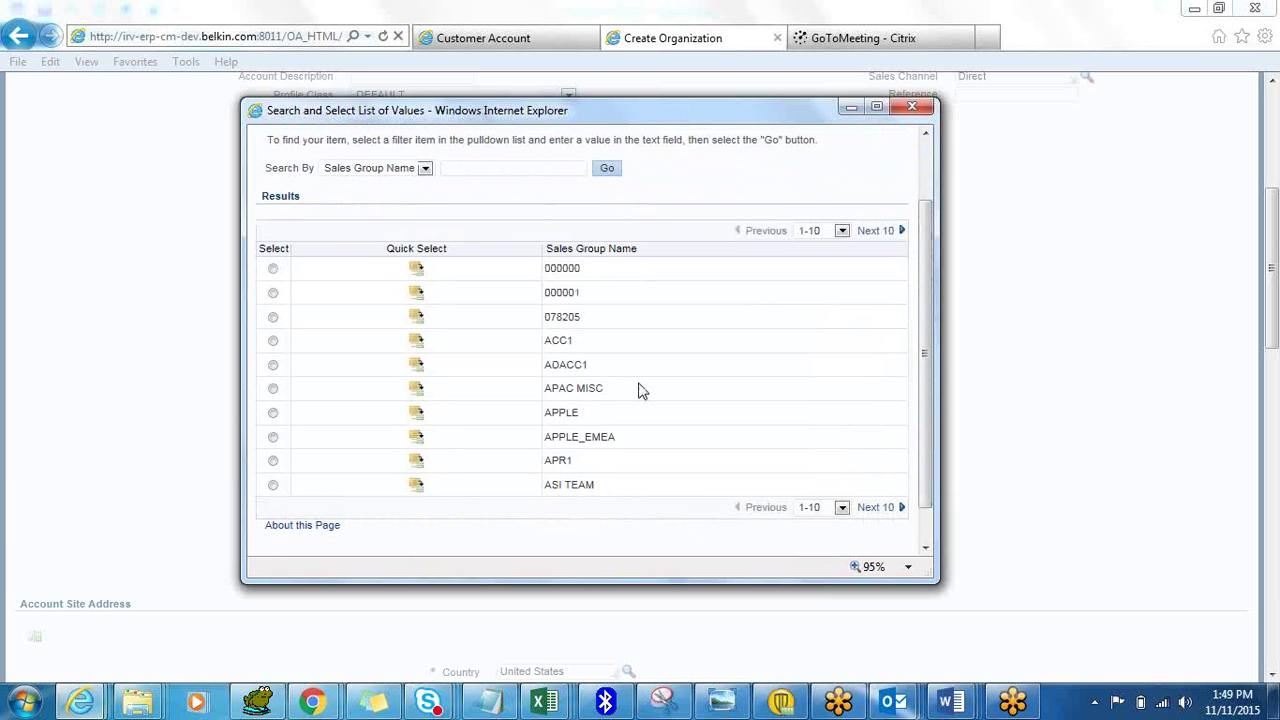
click(416, 390)
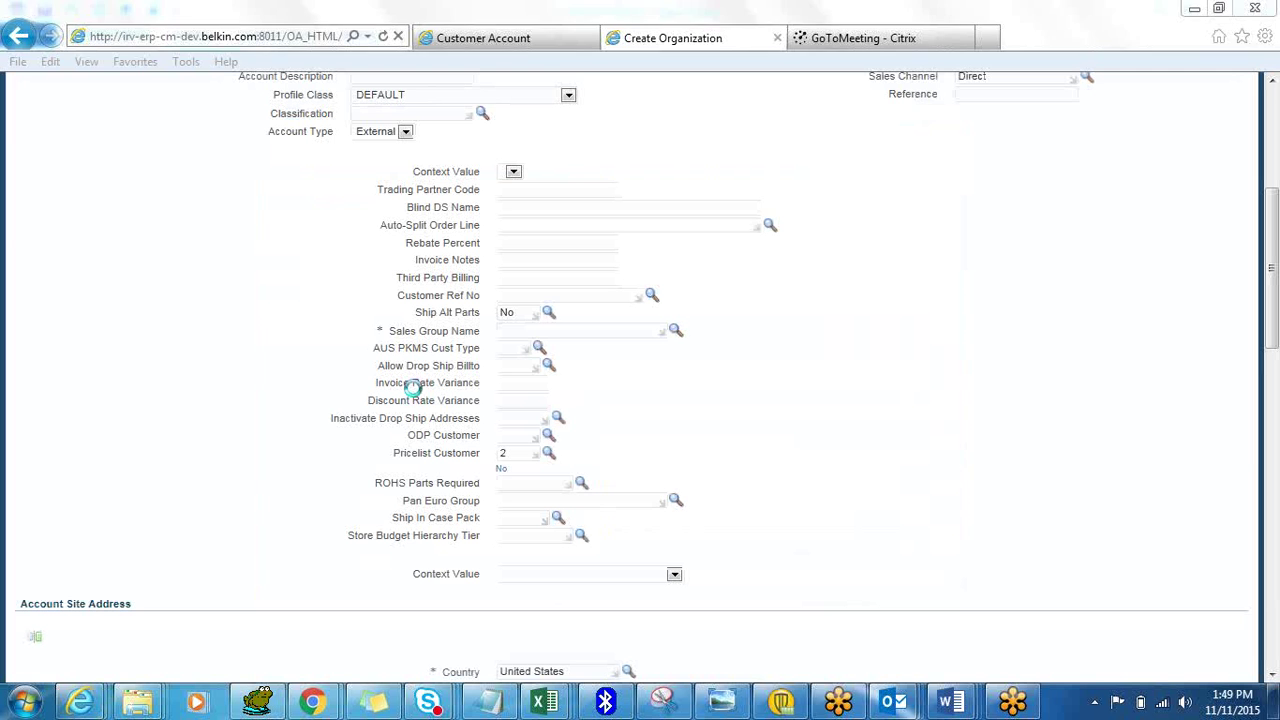
mouse_move(1273, 314)
mouse_down()
mouse_move(1270, 272)
mouse_move(1268, 337)
mouse_up()
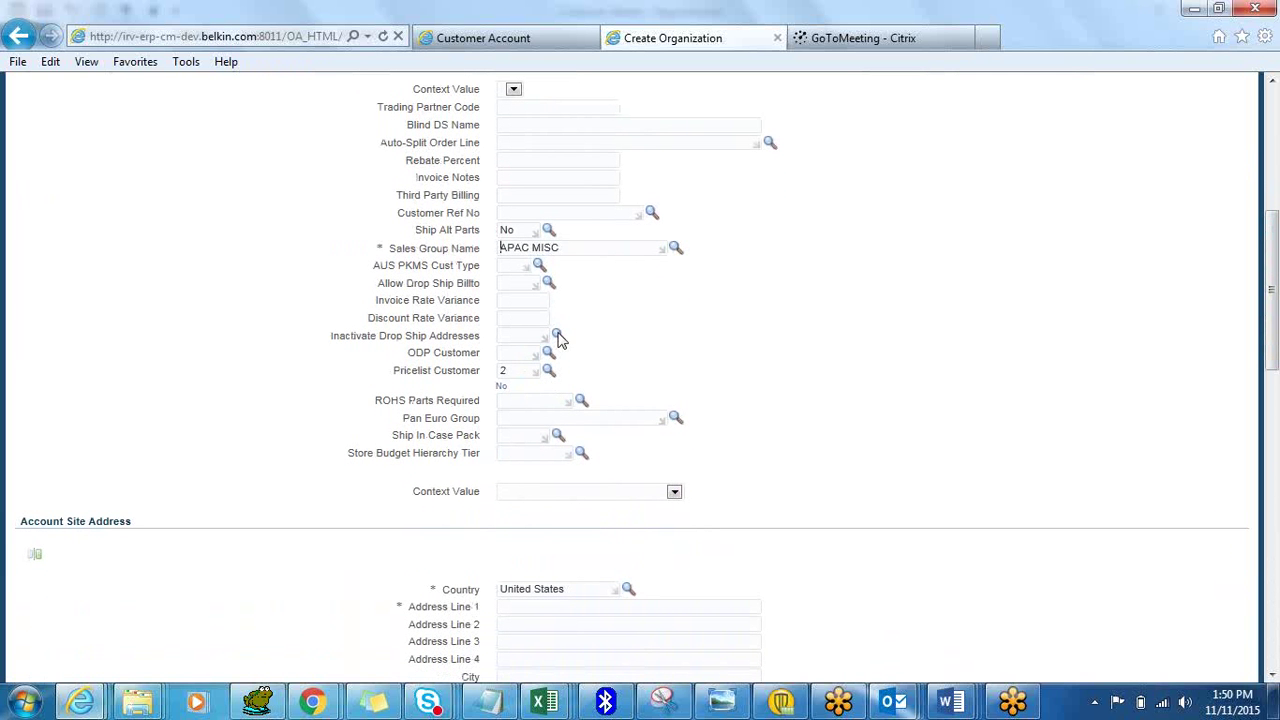
drag(1270, 332, 1270, 290)
scroll(943, 430, down, 3)
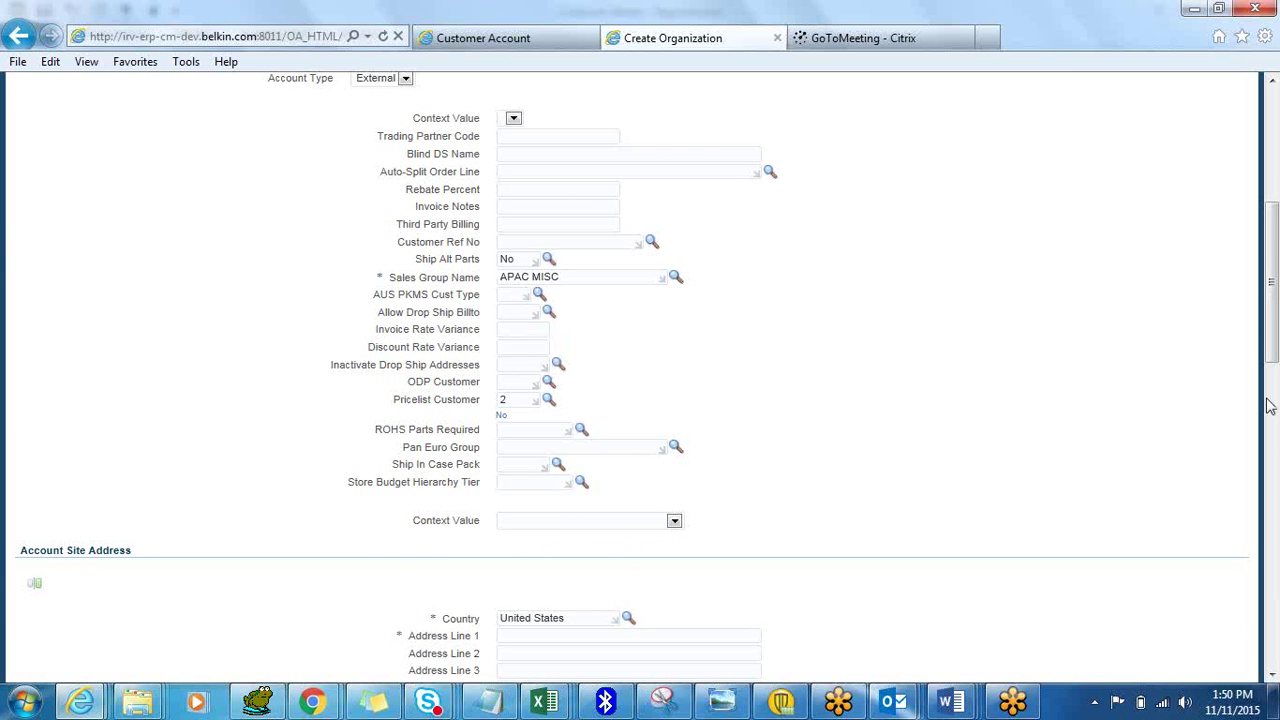
Fill in the site's United States street address, city, state and postal code.
drag(1274, 362, 1274, 410)
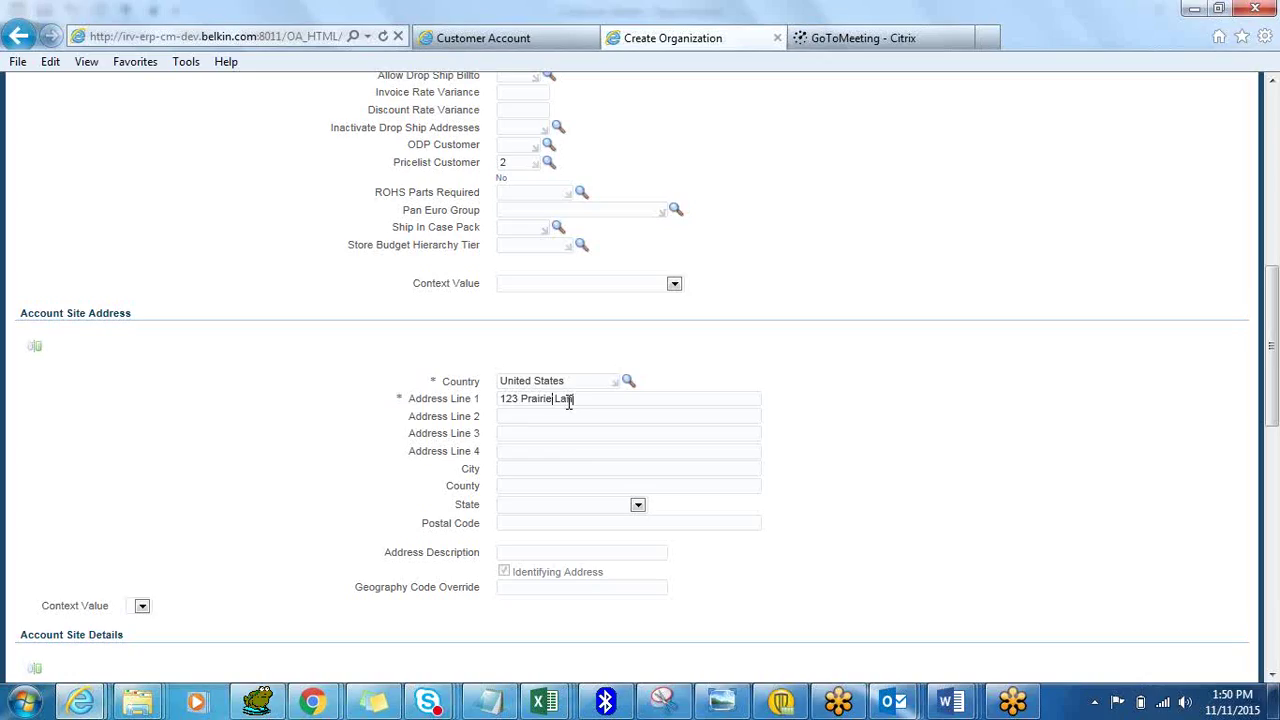
key(Tab)
key(Tab)
key(Tab)
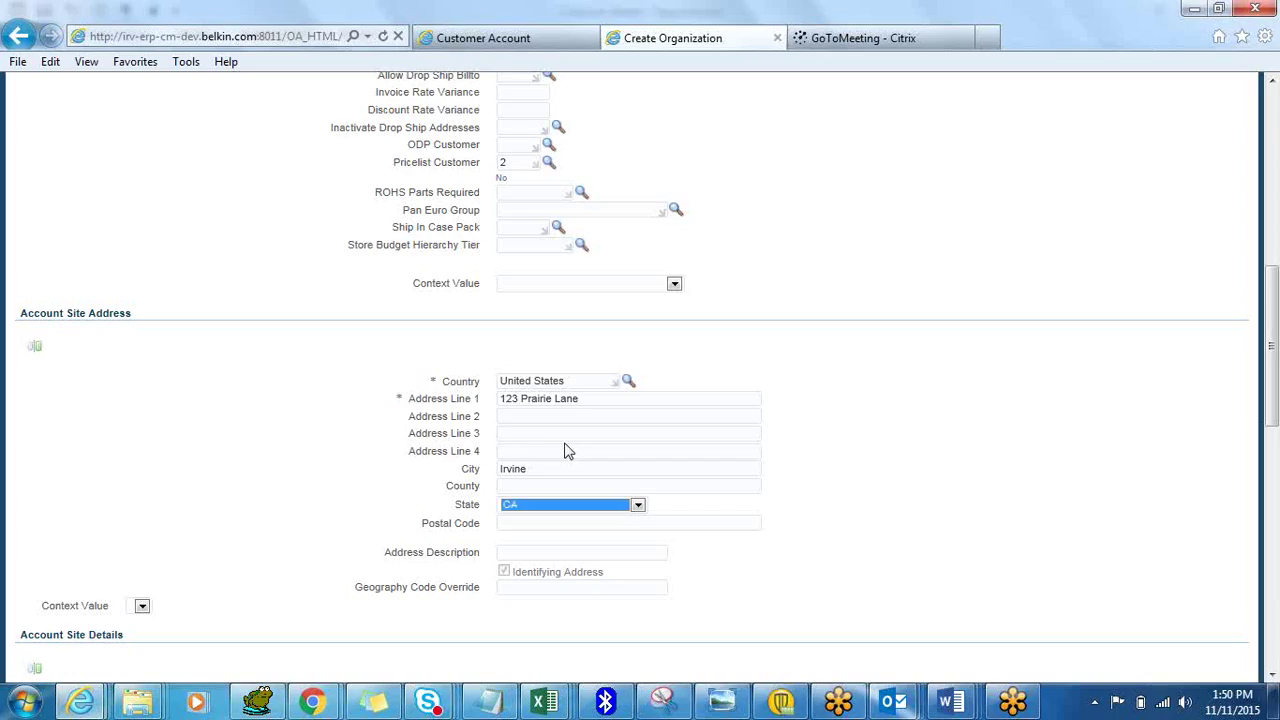
key(Tab)
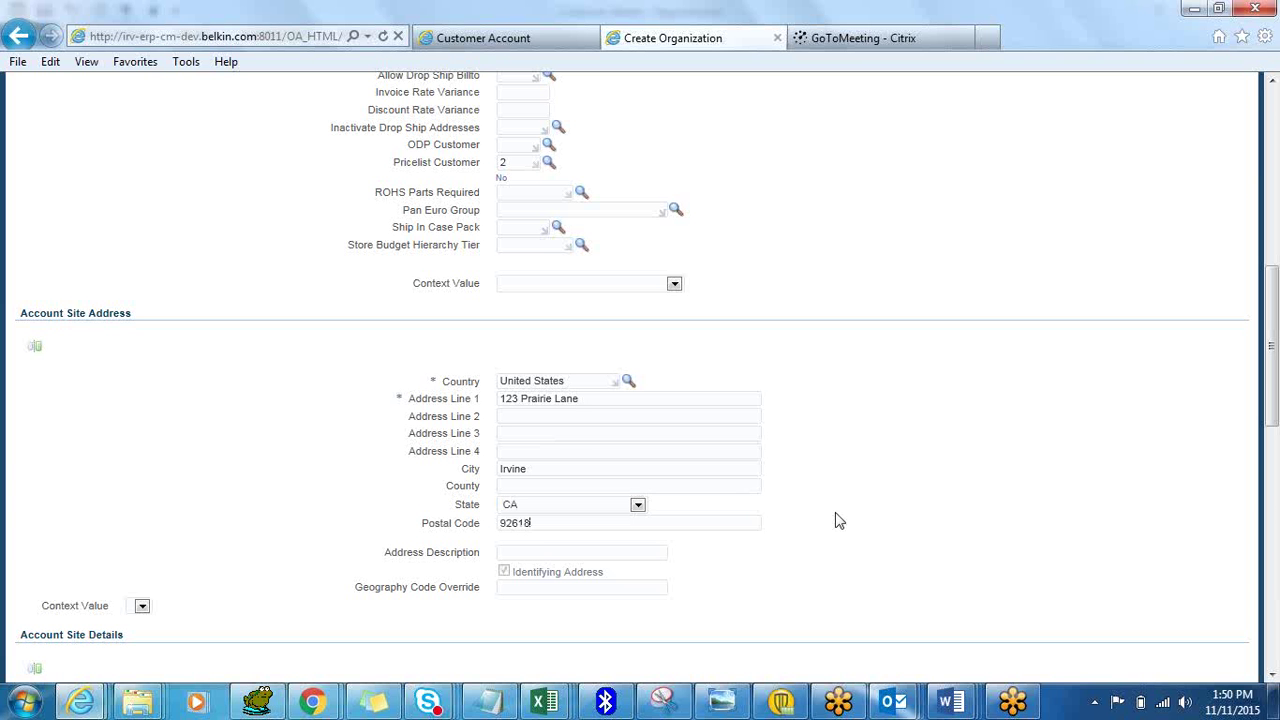
drag(1272, 386, 1276, 458)
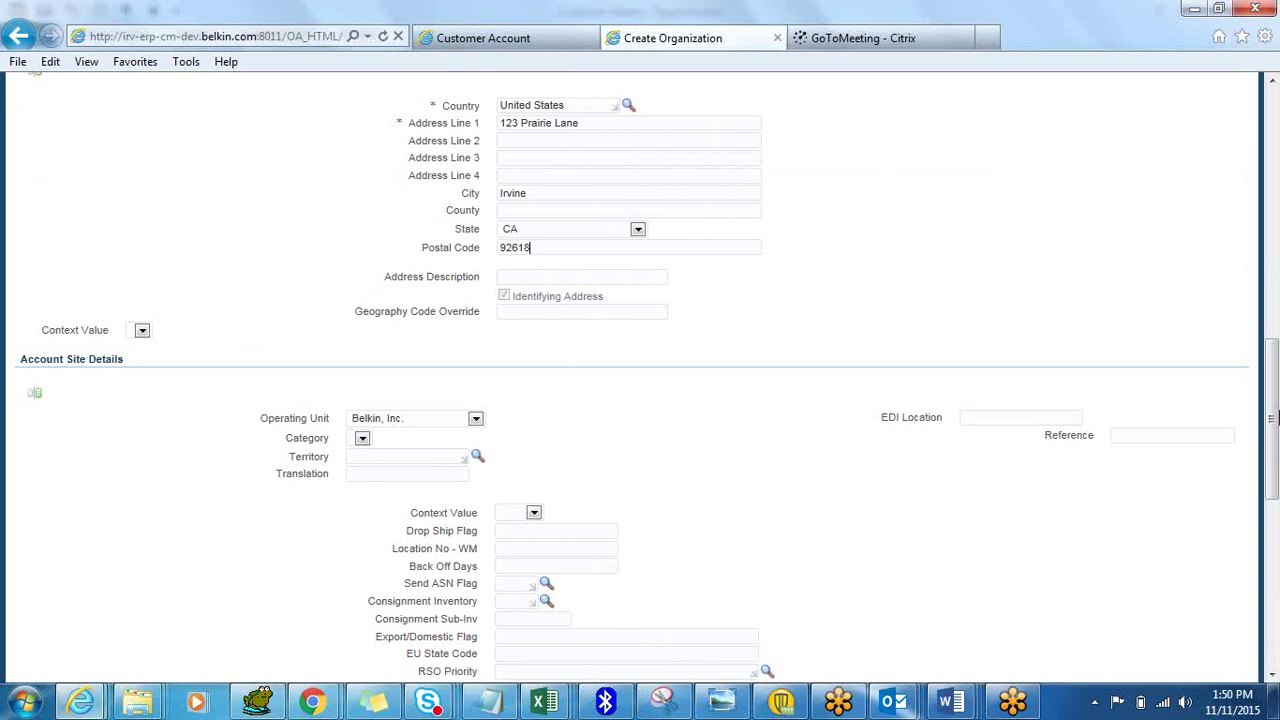
Set the site's Send ASN Flag to Yes.
drag(1274, 444, 1274, 447)
scroll(1274, 447, down, 3)
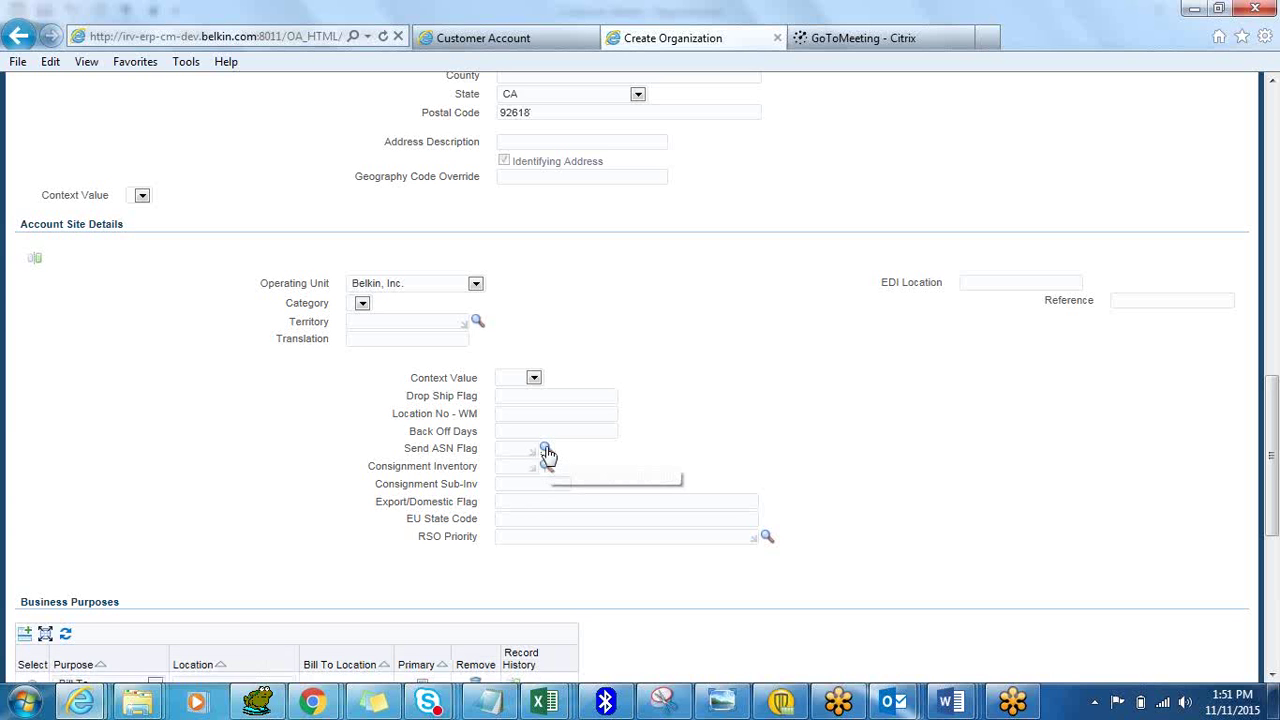
click(544, 450)
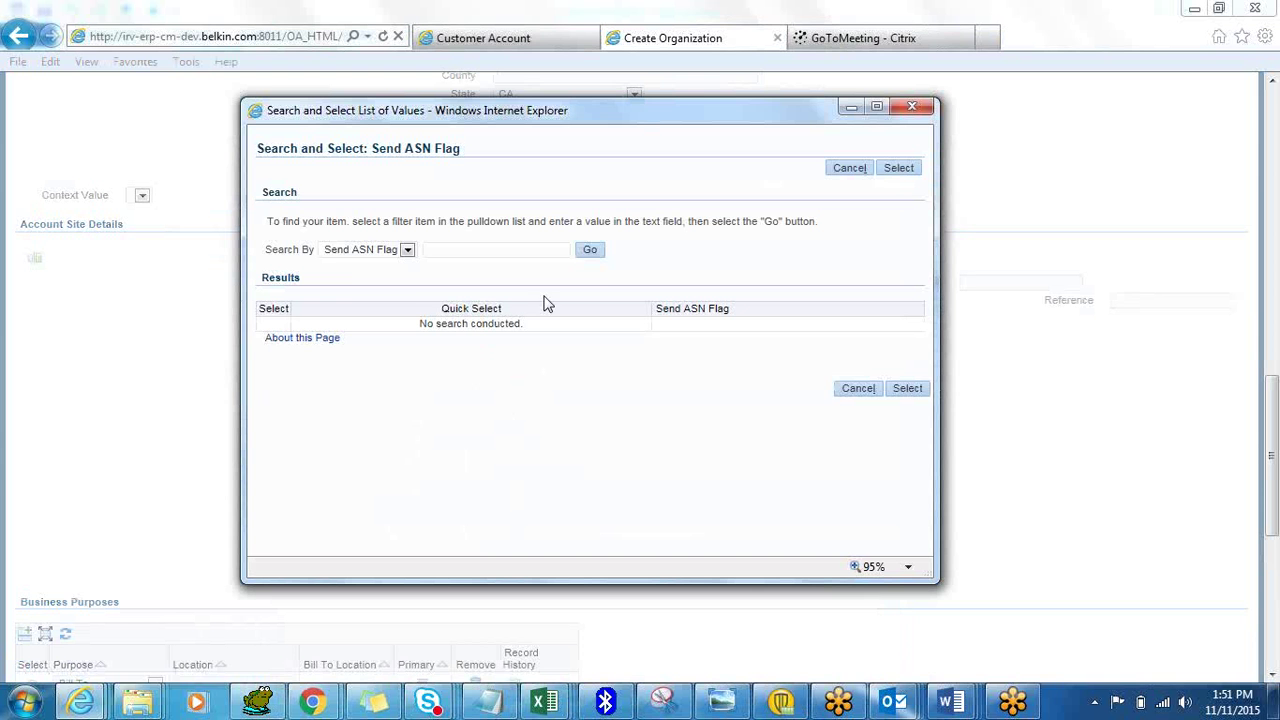
click(590, 250)
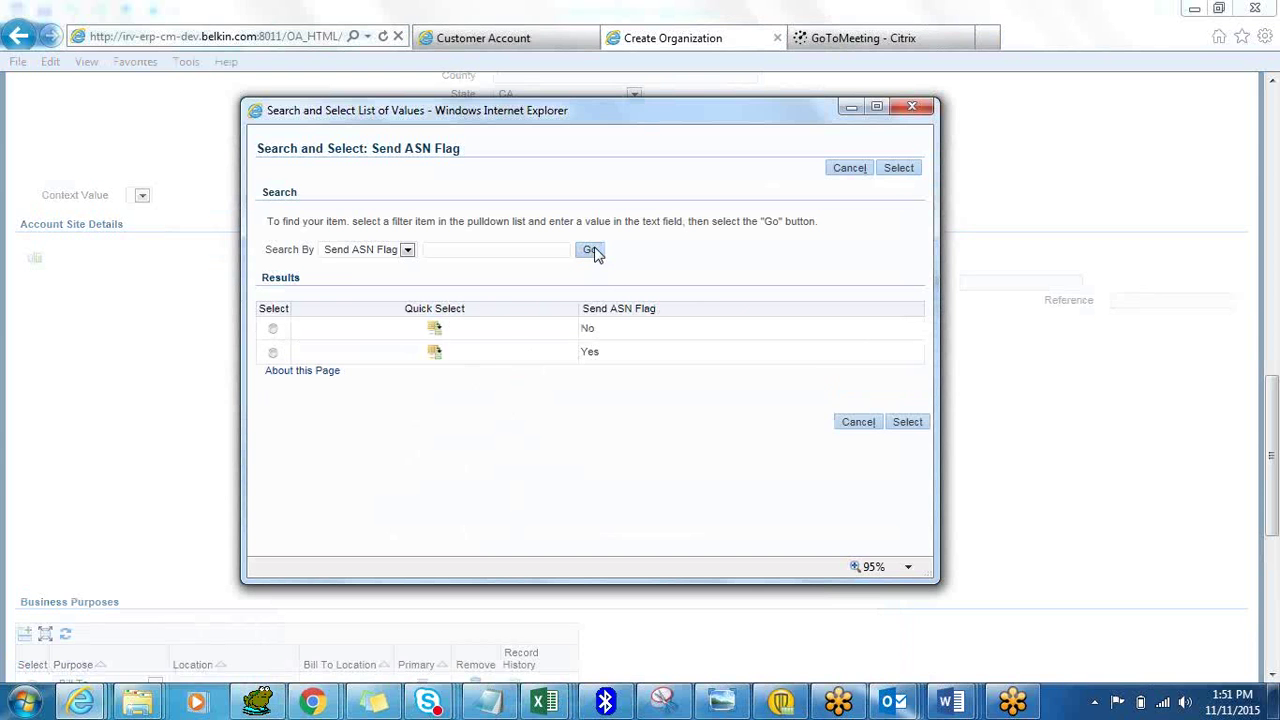
click(434, 352)
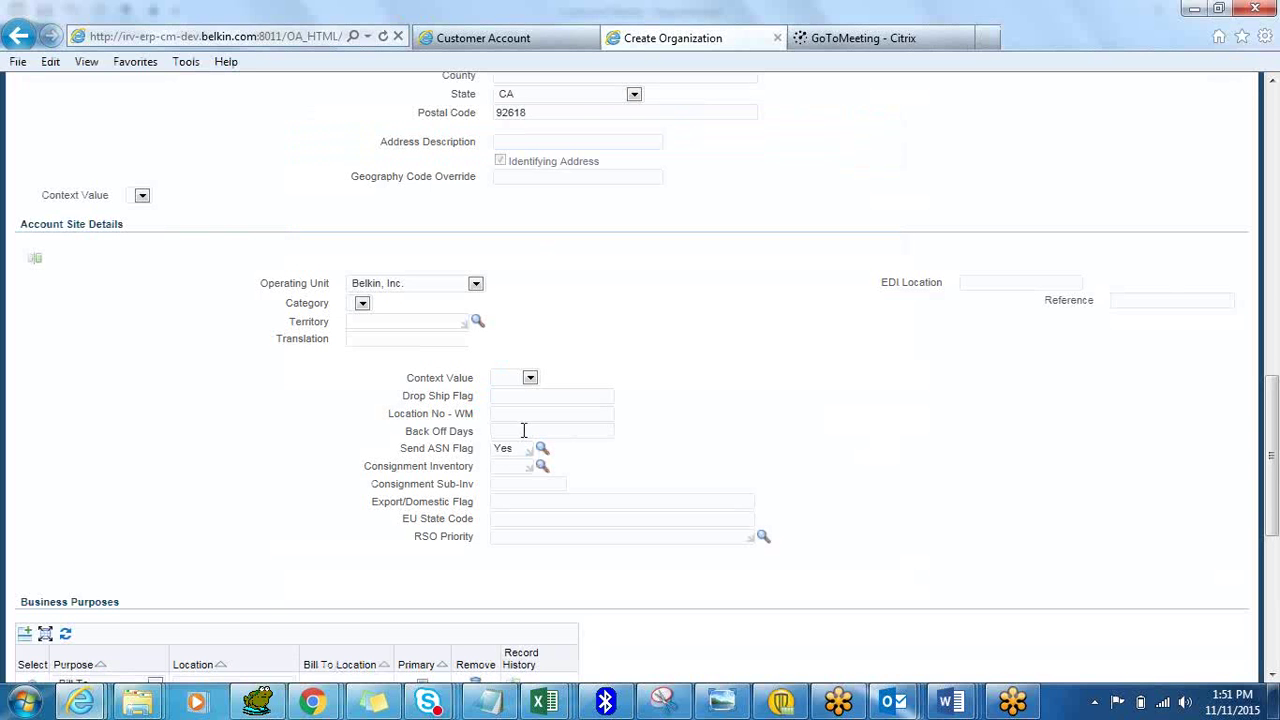
Enter 5 in Back Off Days.
click(524, 431)
text(5)
key(Tab)
drag(1270, 410, 1270, 515)
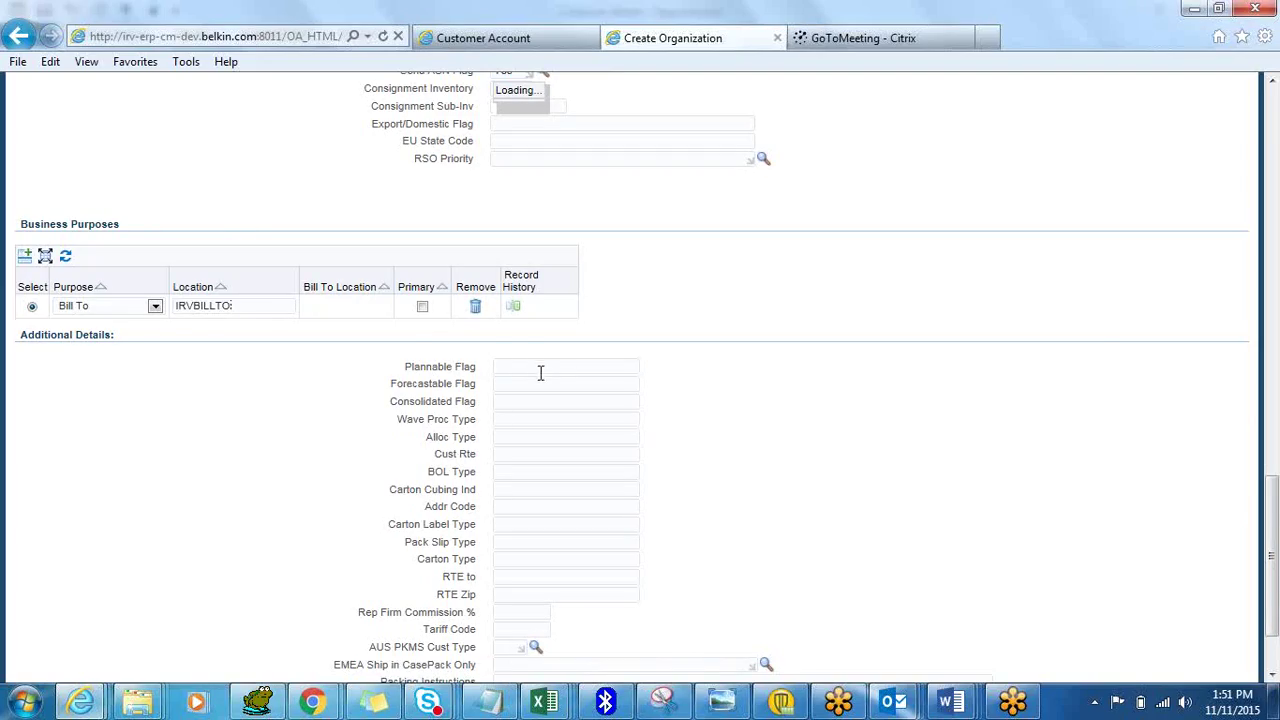
drag(1275, 572, 1275, 588)
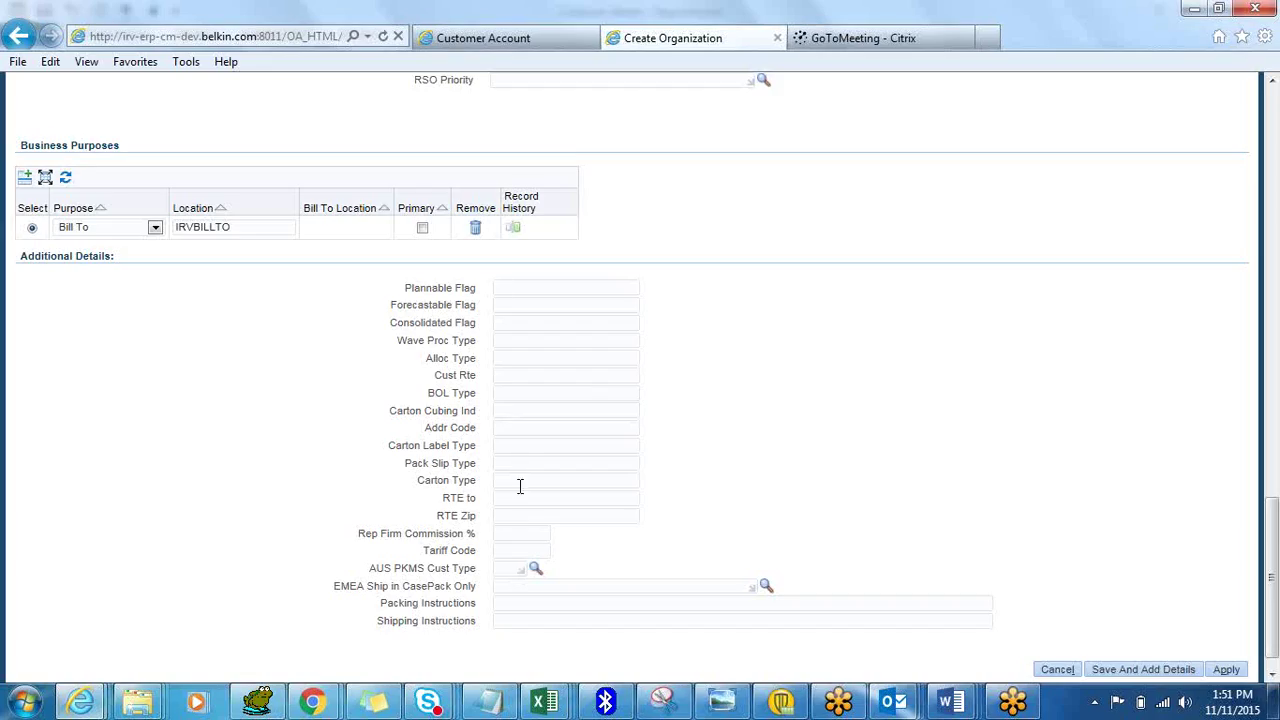
scroll(1270, 548, down, 1)
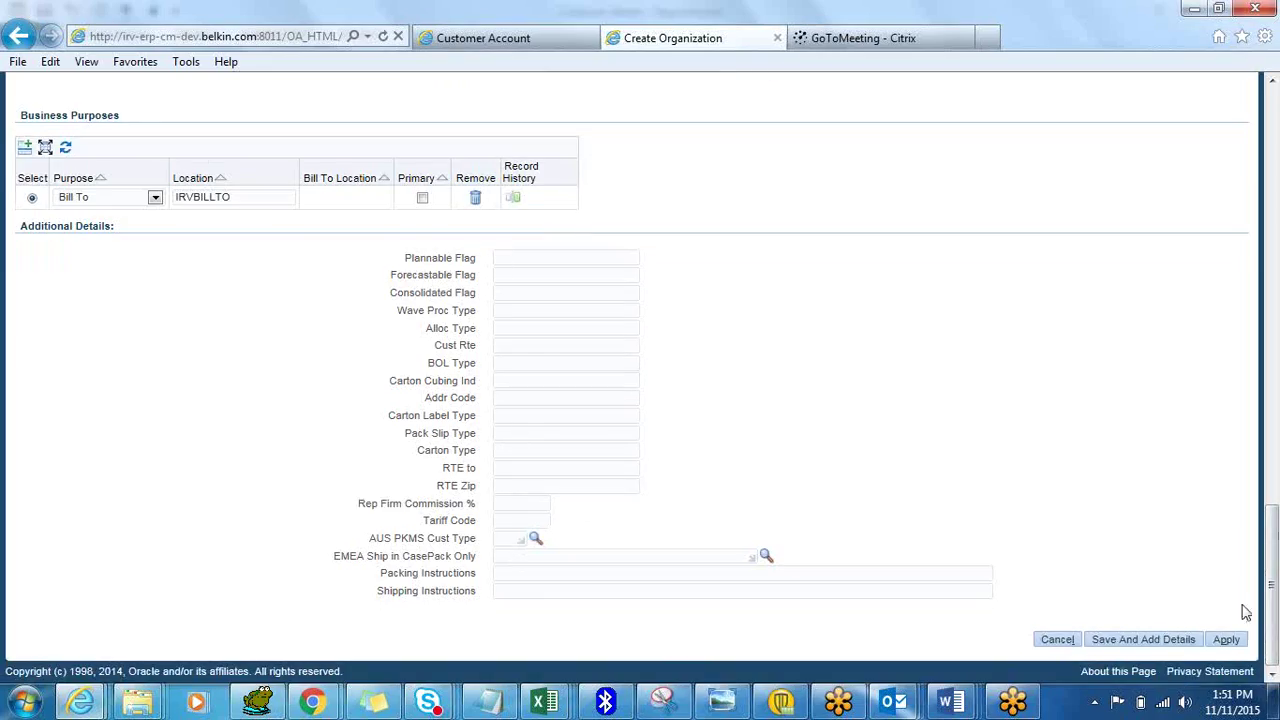
Save the Bill To site and then save account 83325.
click(1141, 640)
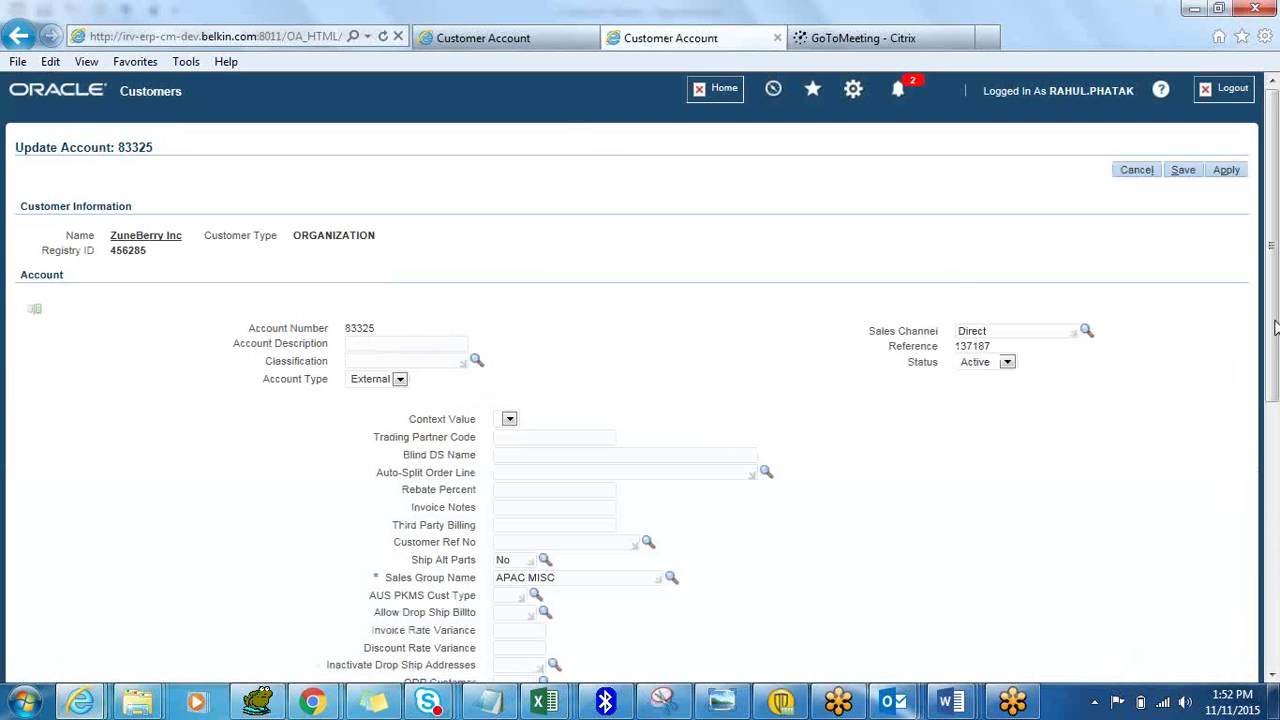
drag(1275, 327, 1275, 565)
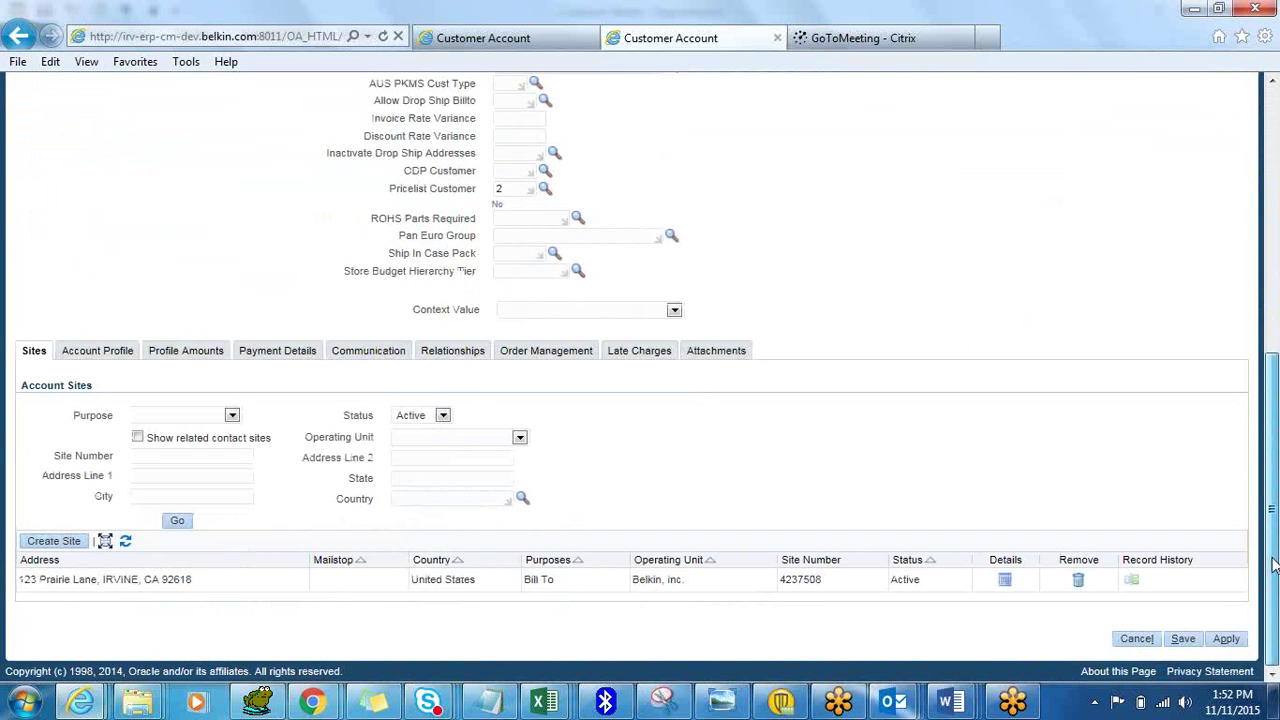
drag(1275, 565, 1229, 562)
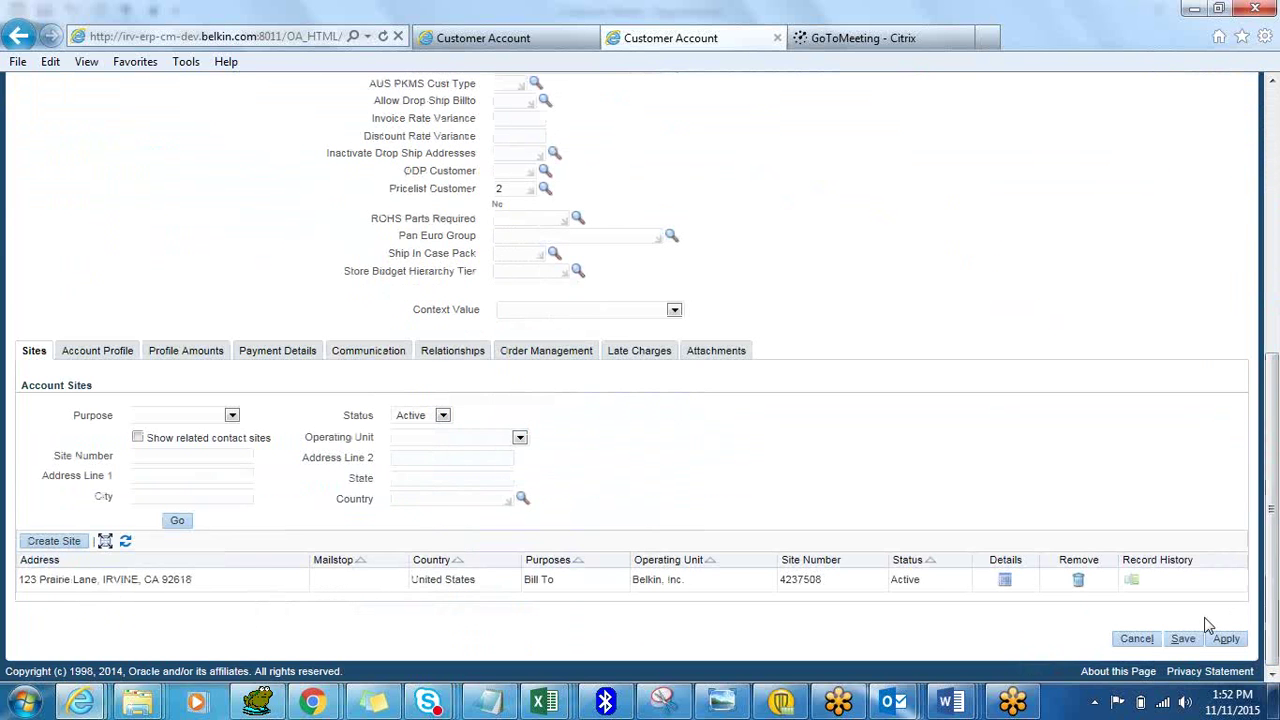
click(1185, 640)
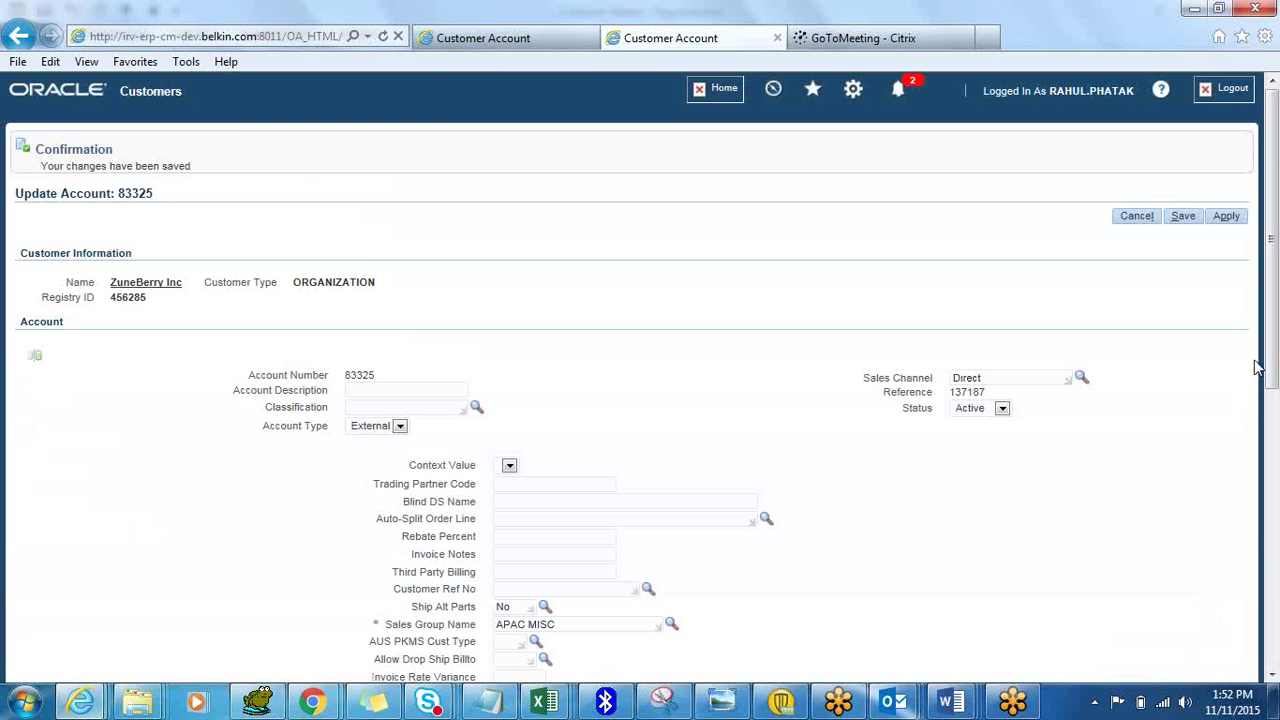
drag(1269, 226, 1242, 541)
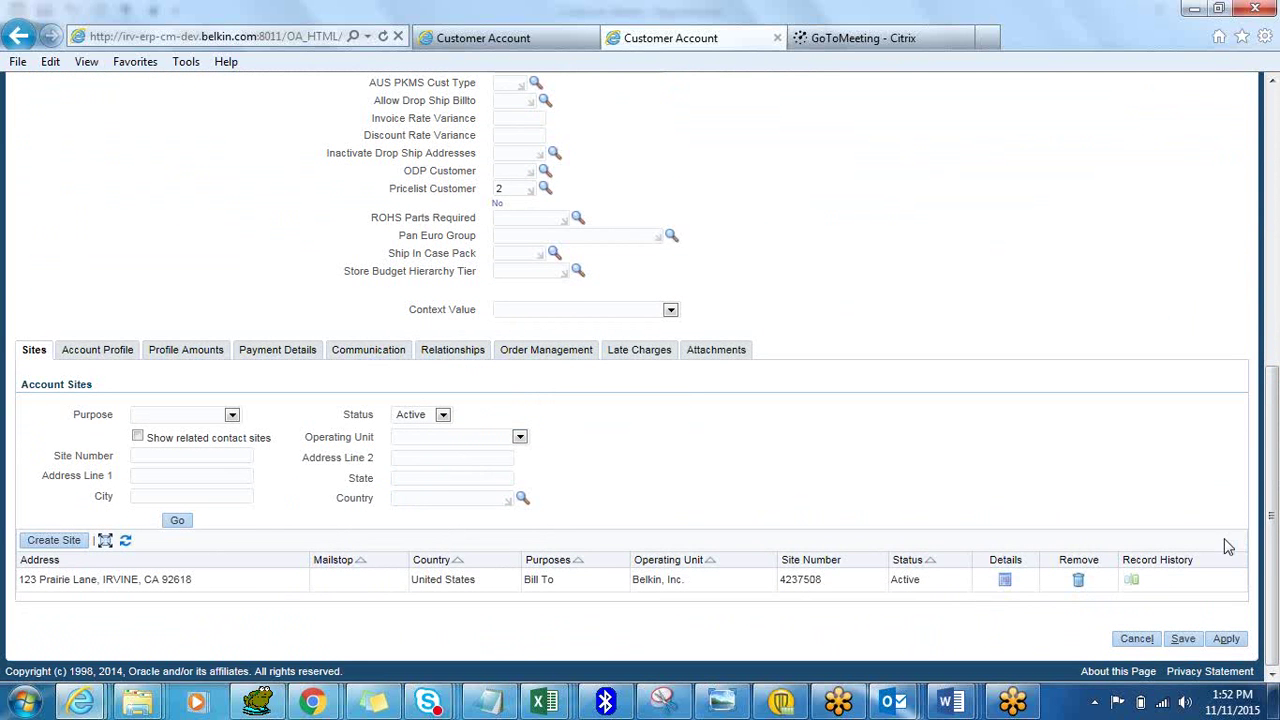
Open site 4237508's details and show its Business Purposes, with primary Bill To at IRVBILLTO.
click(1005, 580)
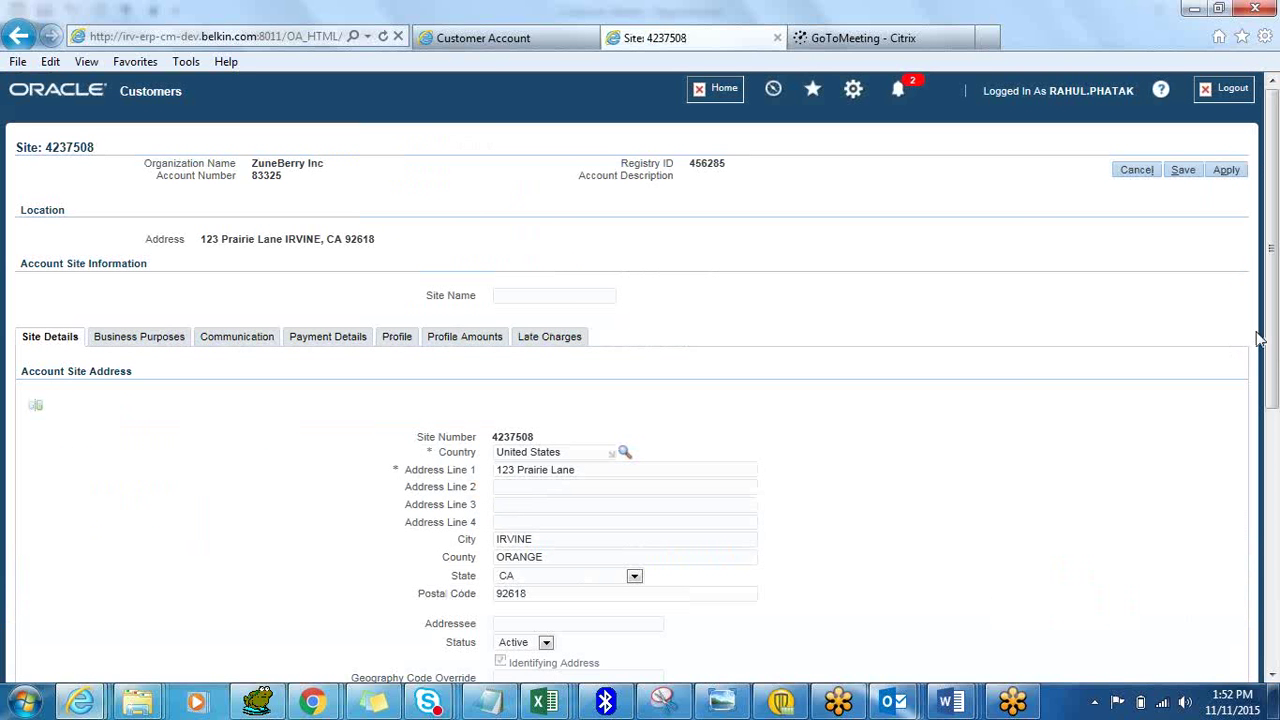
mouse_move(1271, 342)
mouse_down()
mouse_move(1265, 632)
mouse_move(1270, 326)
mouse_up()
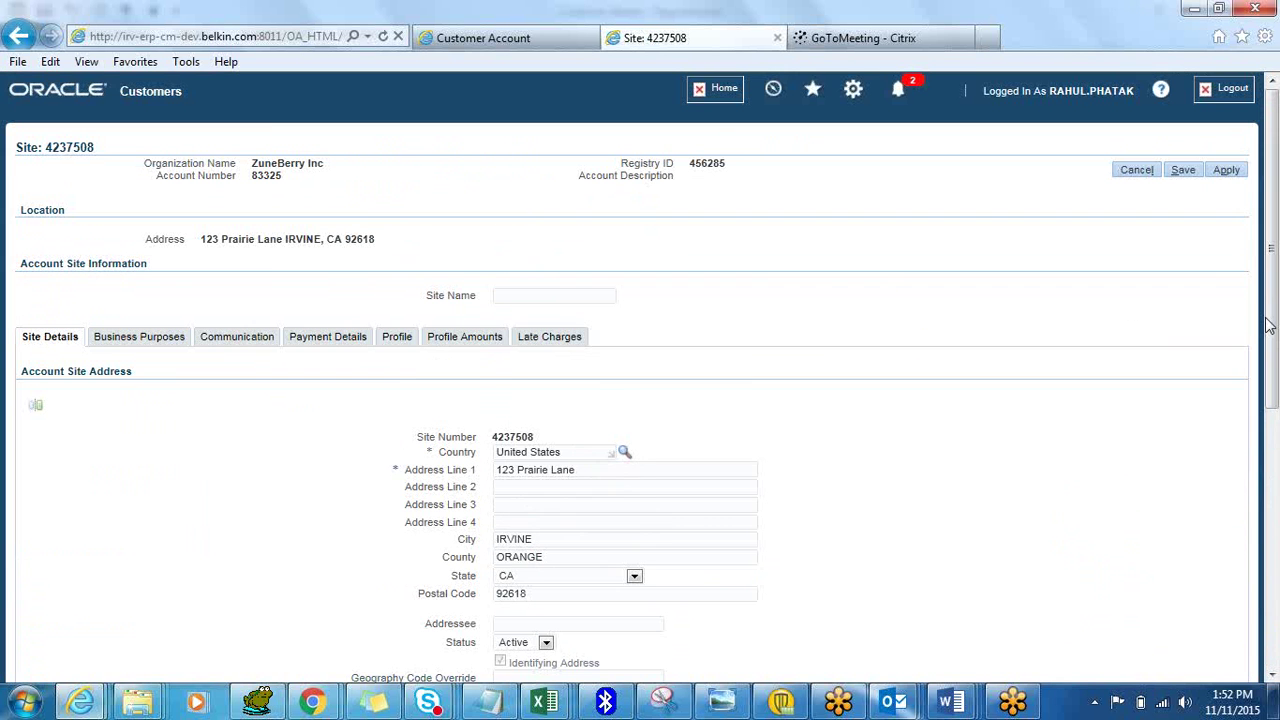
click(130, 337)
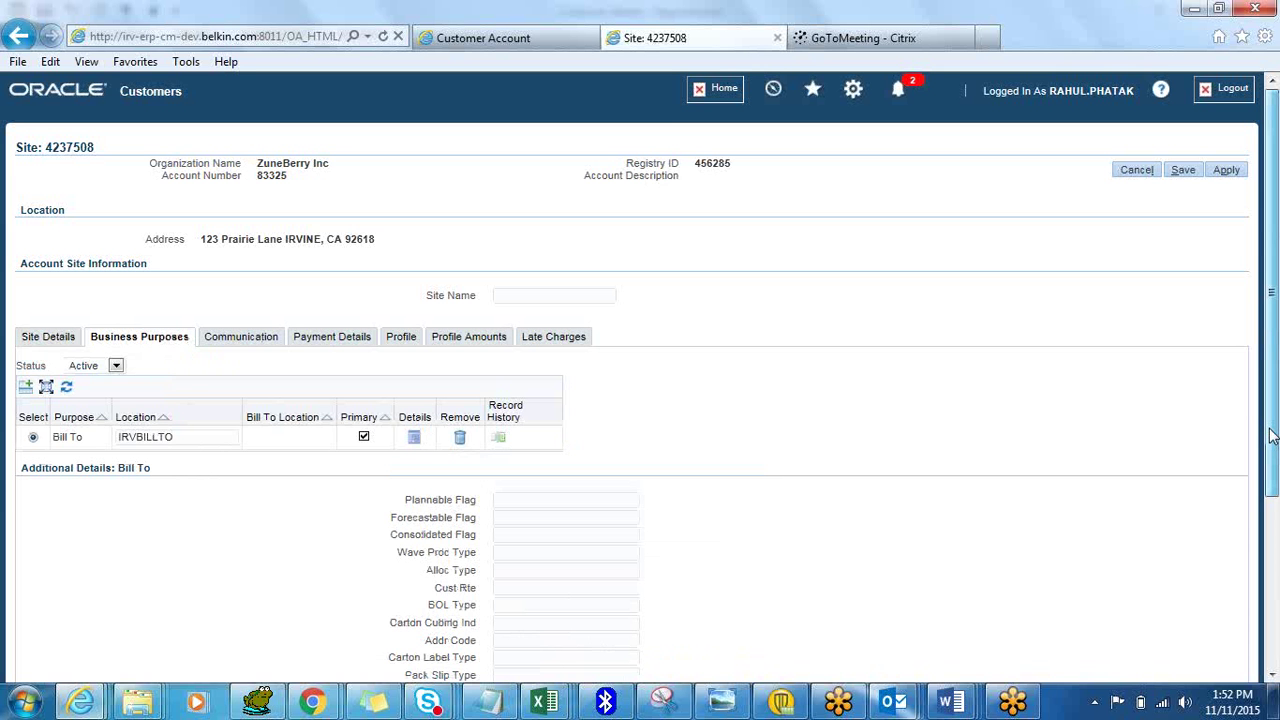
scroll(1000, 425, down, 1)
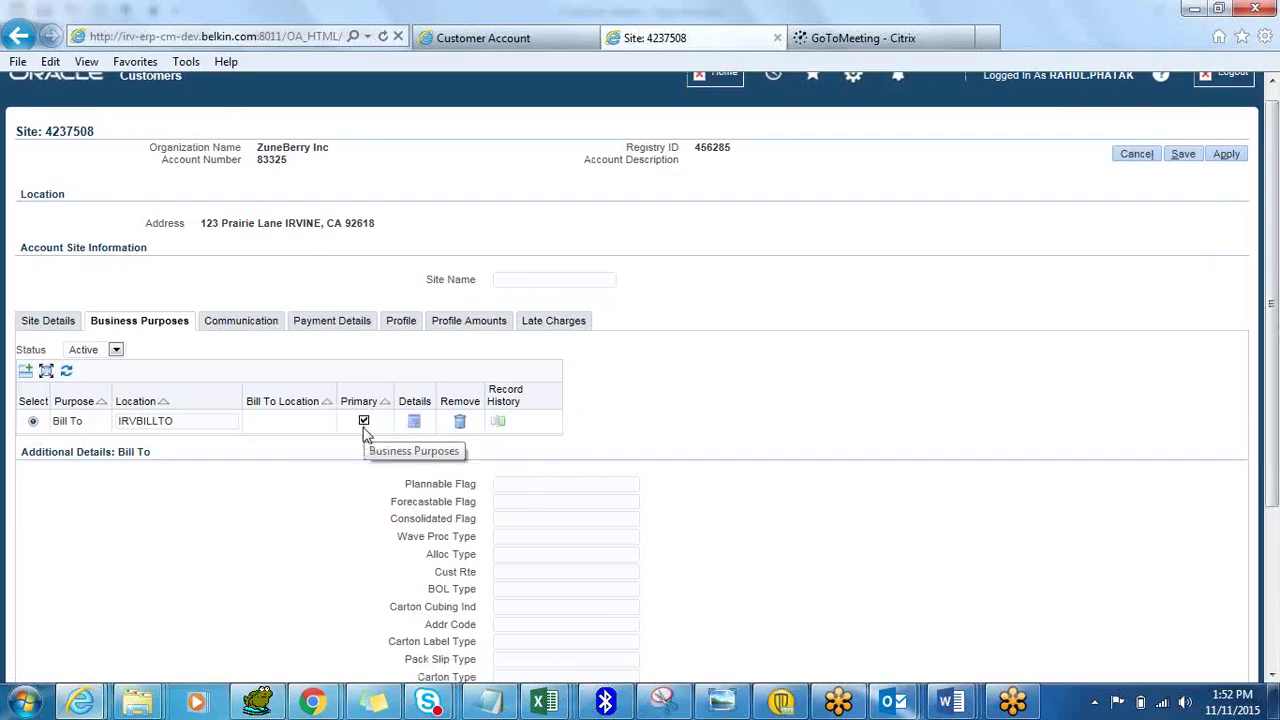
Add a primary Ship To purpose row at location IRVSHIPTO.
click(27, 373)
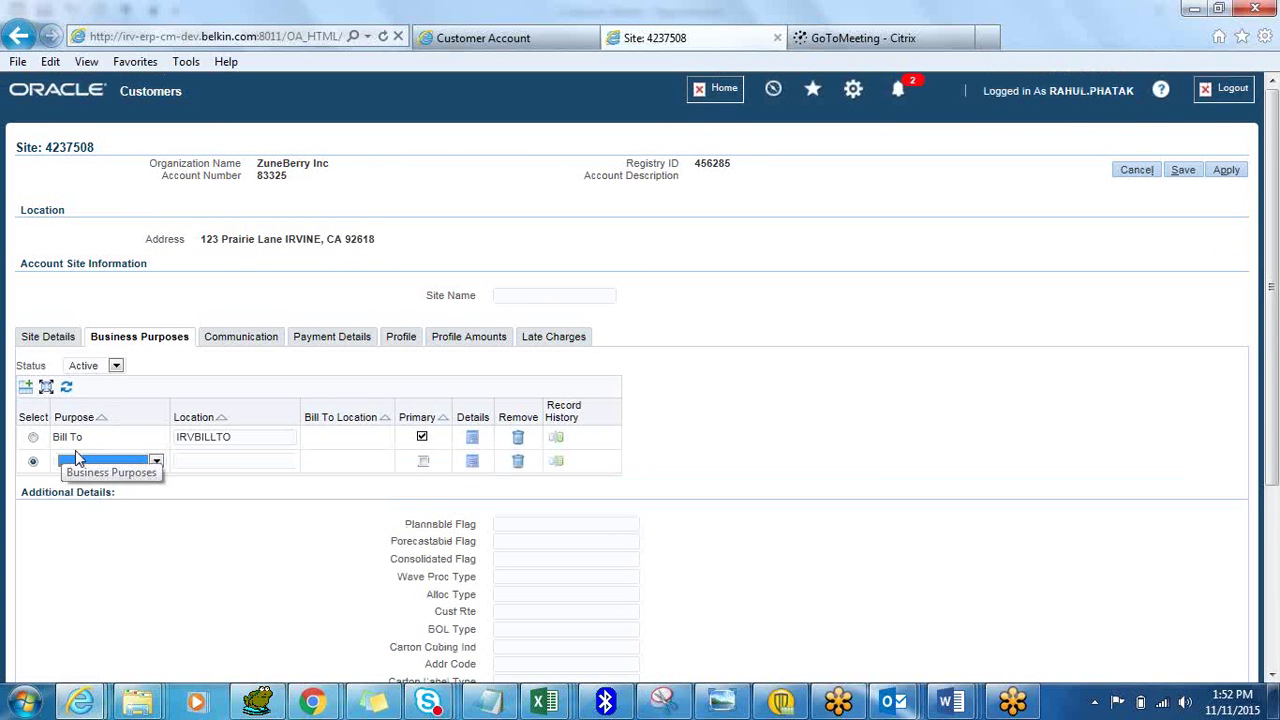
click(156, 461)
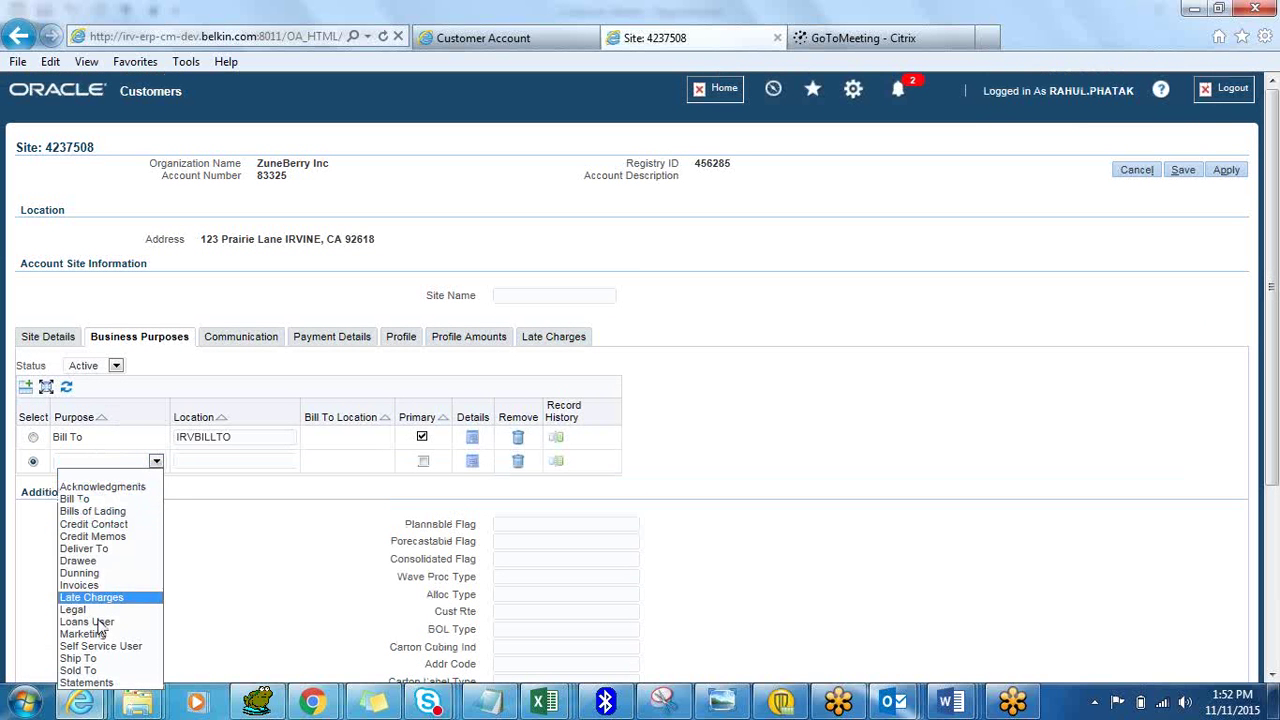
click(100, 659)
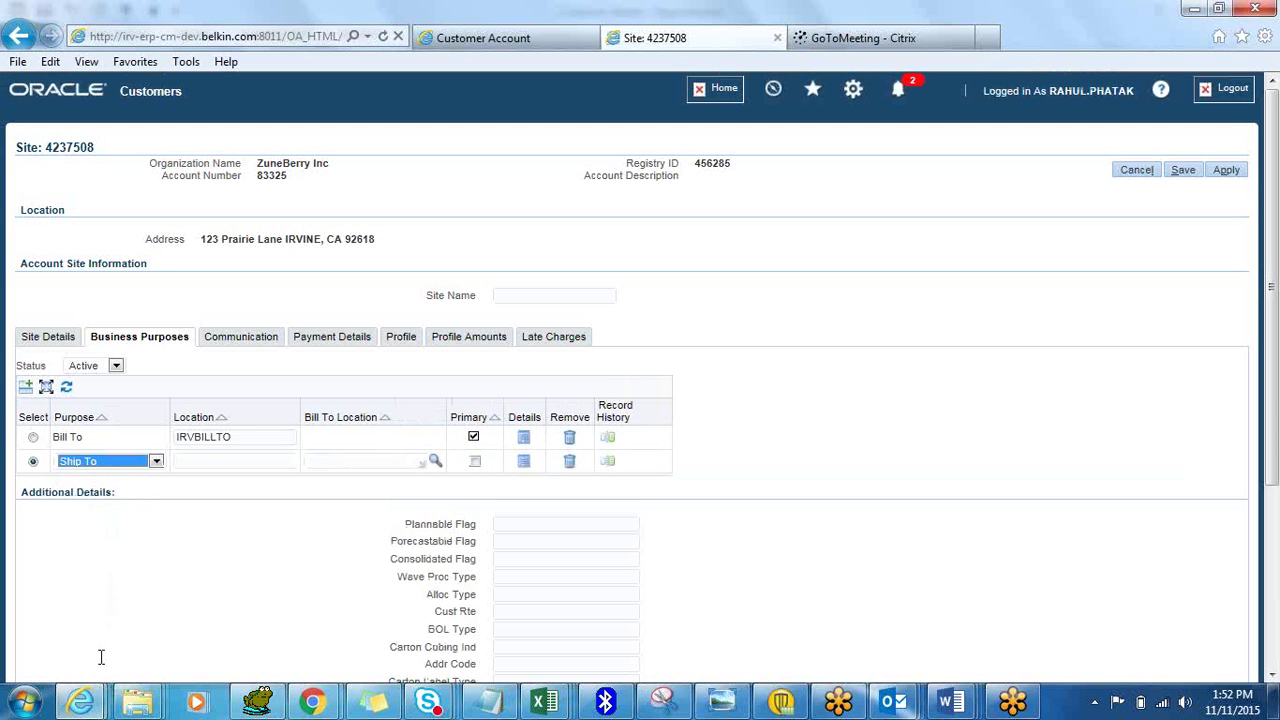
click(250, 458)
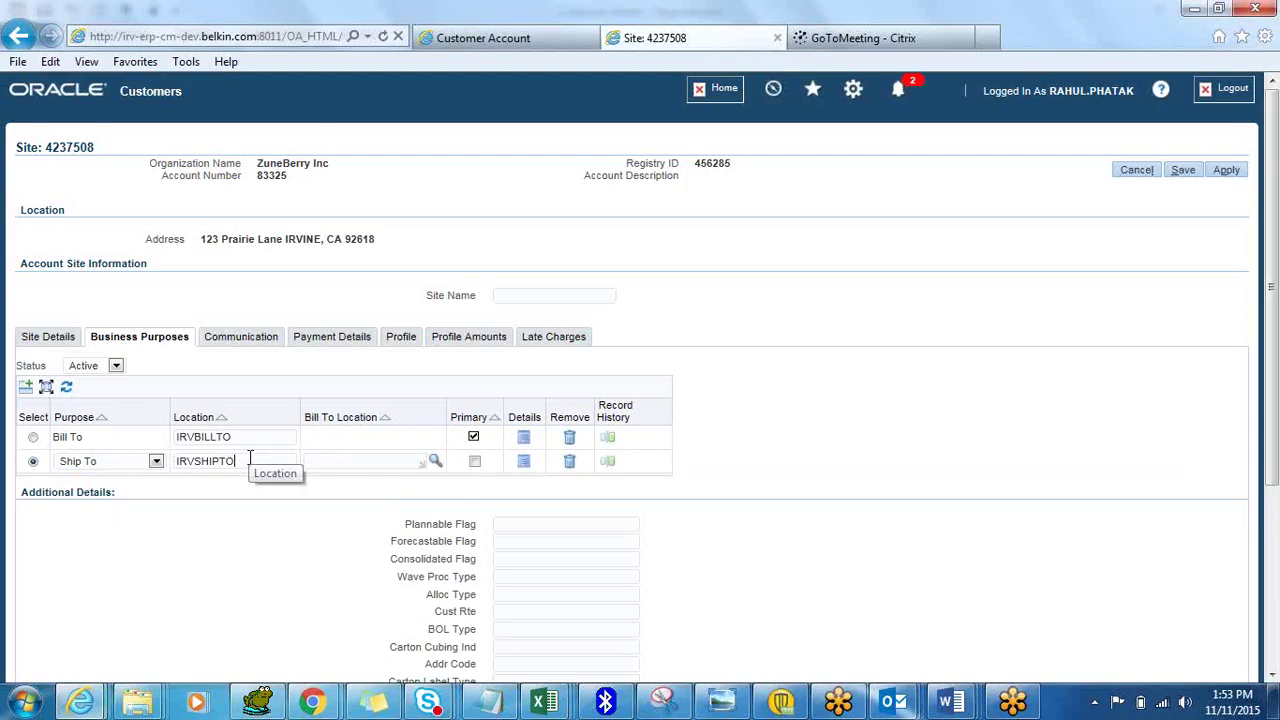
text(IRVSHIPTO)
click(474, 461)
Set the Ship To purpose's Bill To Location to IRVBILLTO.
click(391, 459)
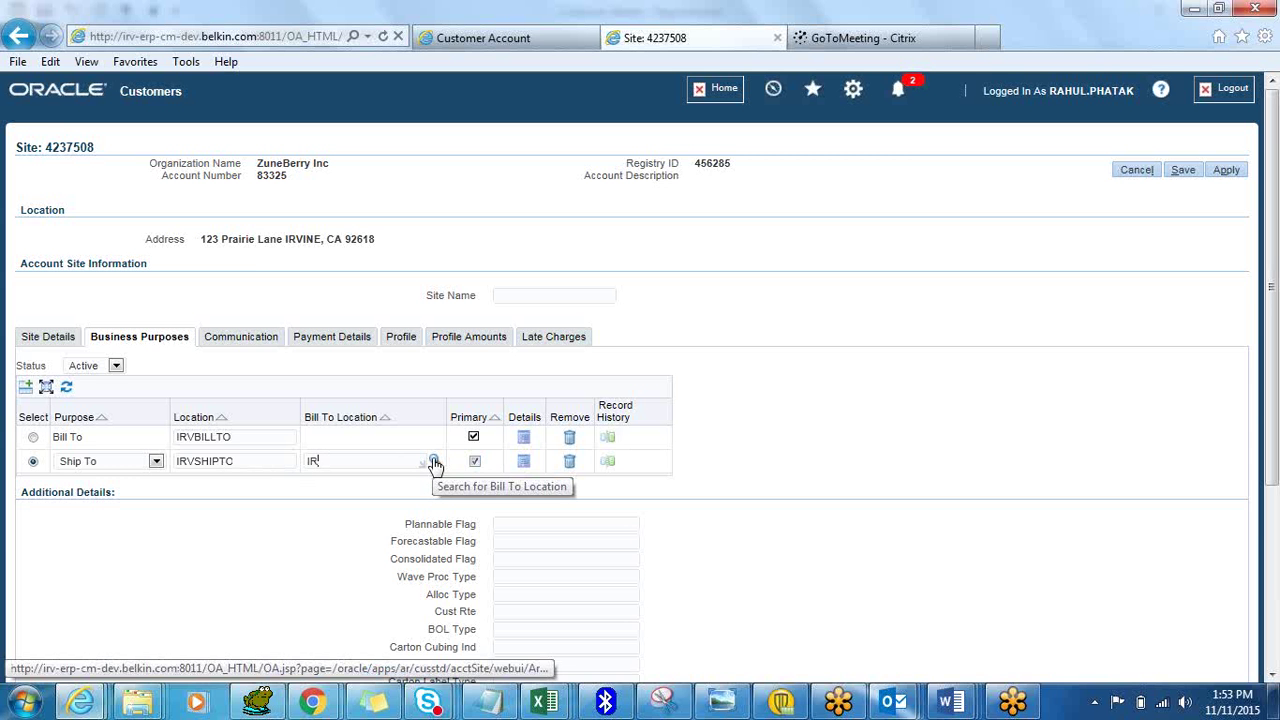
click(434, 462)
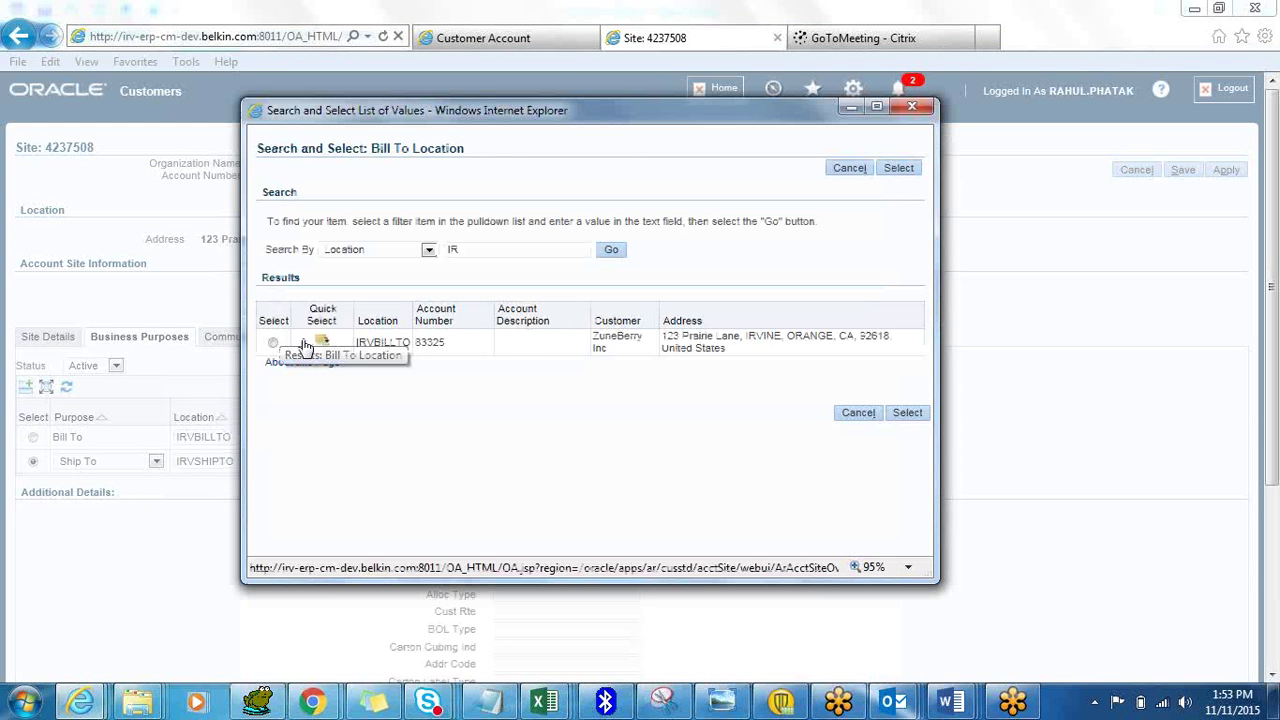
click(322, 341)
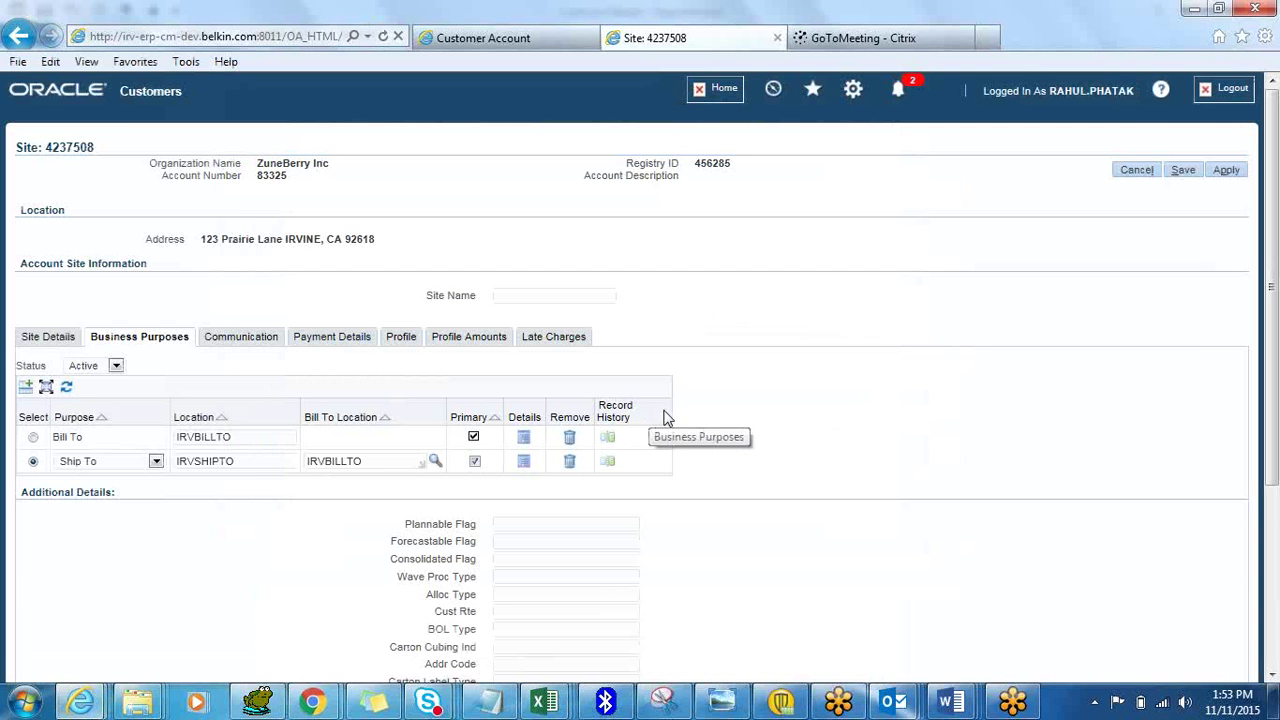
scroll(1275, 305, down, 3)
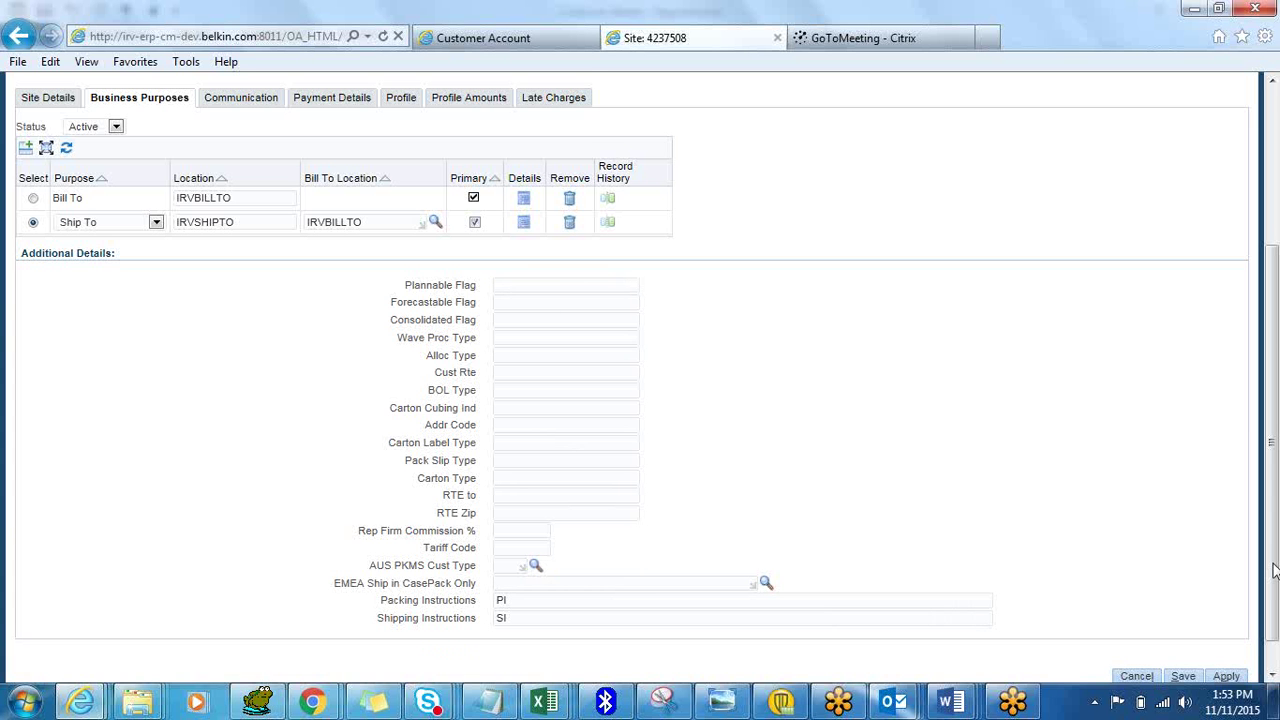
scroll(1273, 570, down, 2)
Save the site's Ship To and Bill To purposes and return to Update Account 83325.
click(1200, 642)
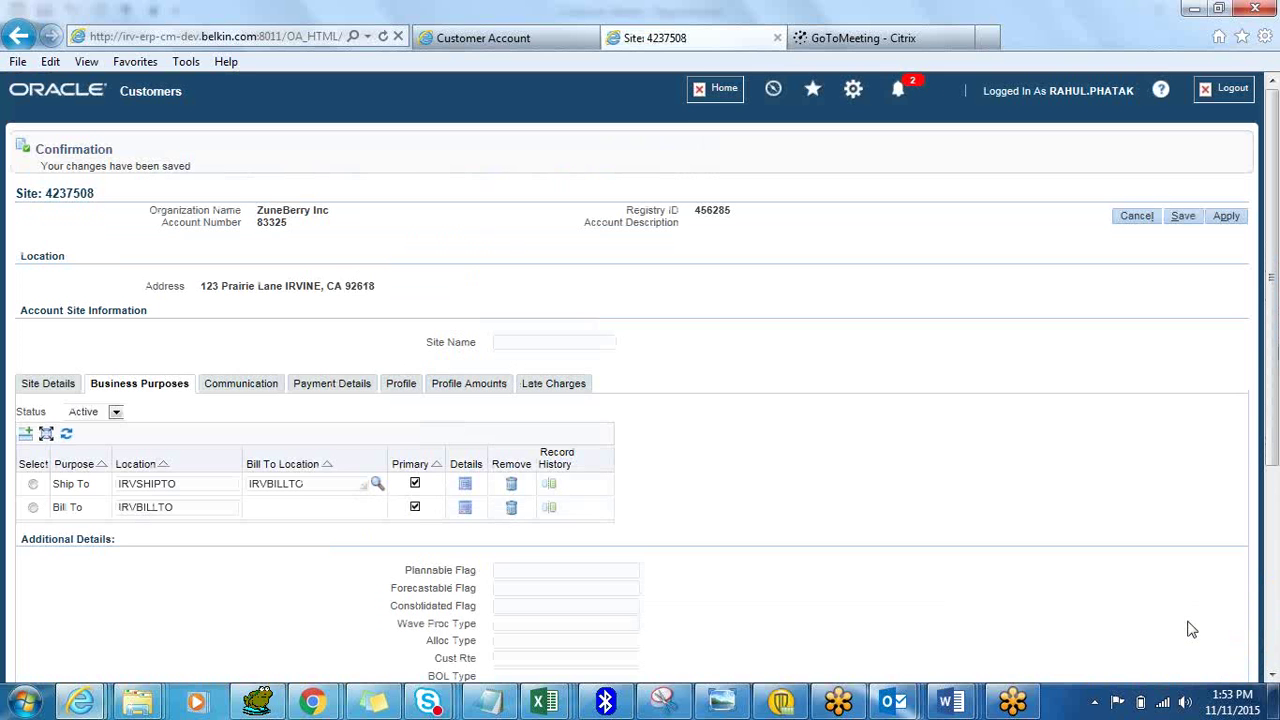
mouse_move(1268, 395)
mouse_down()
mouse_move(1274, 470)
mouse_move(1274, 404)
mouse_up()
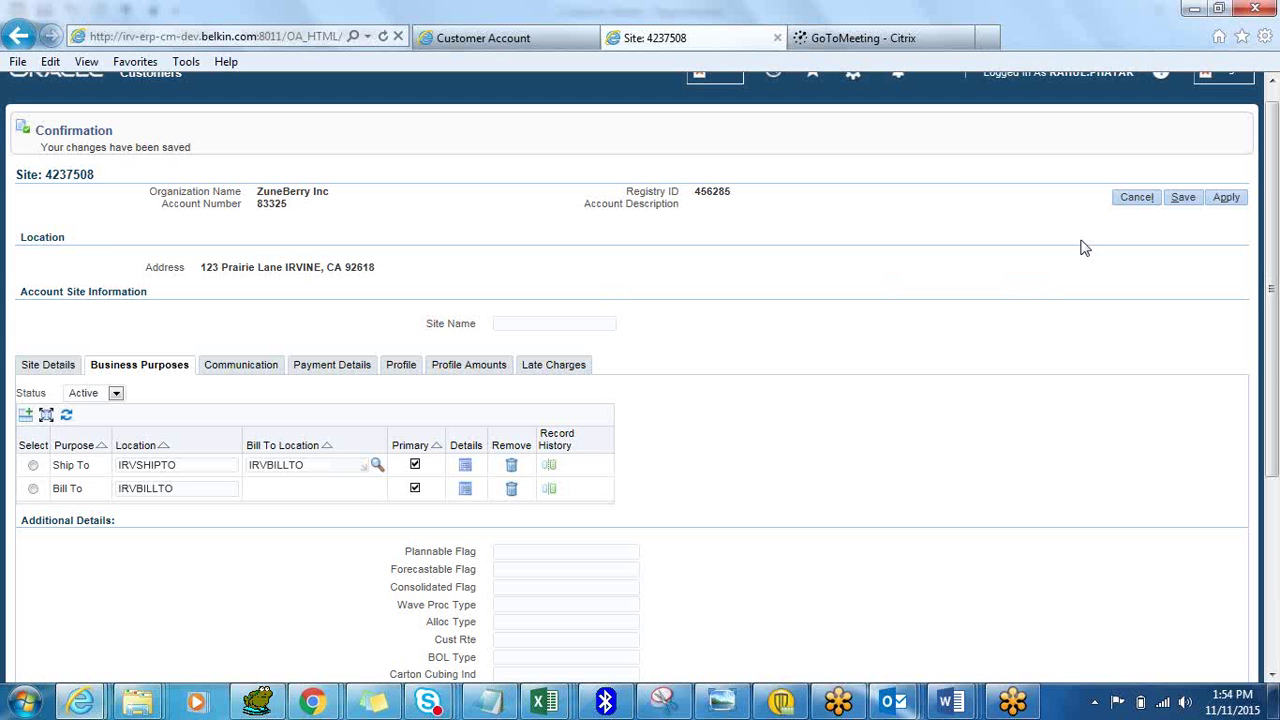
click(1119, 197)
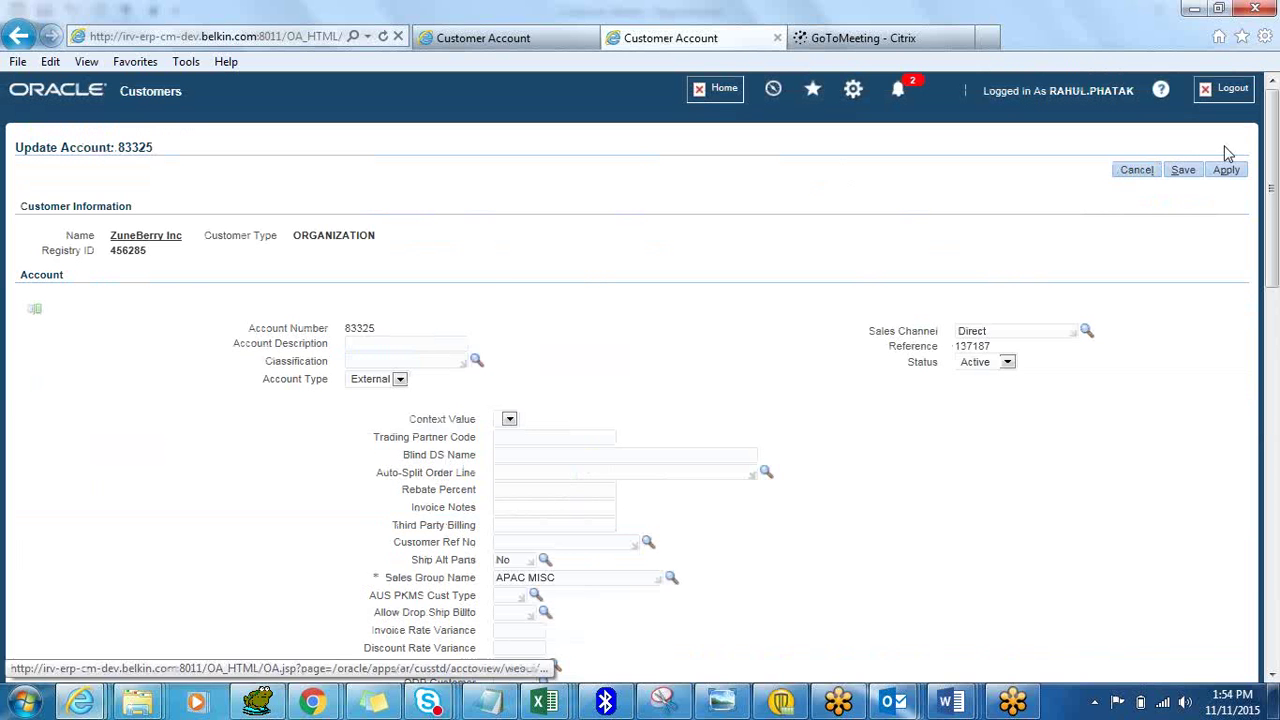
Apply the account changes, then search Customers for 'ZuneBerry Inc' to list account 83325 in Irvine.
click(1226, 170)
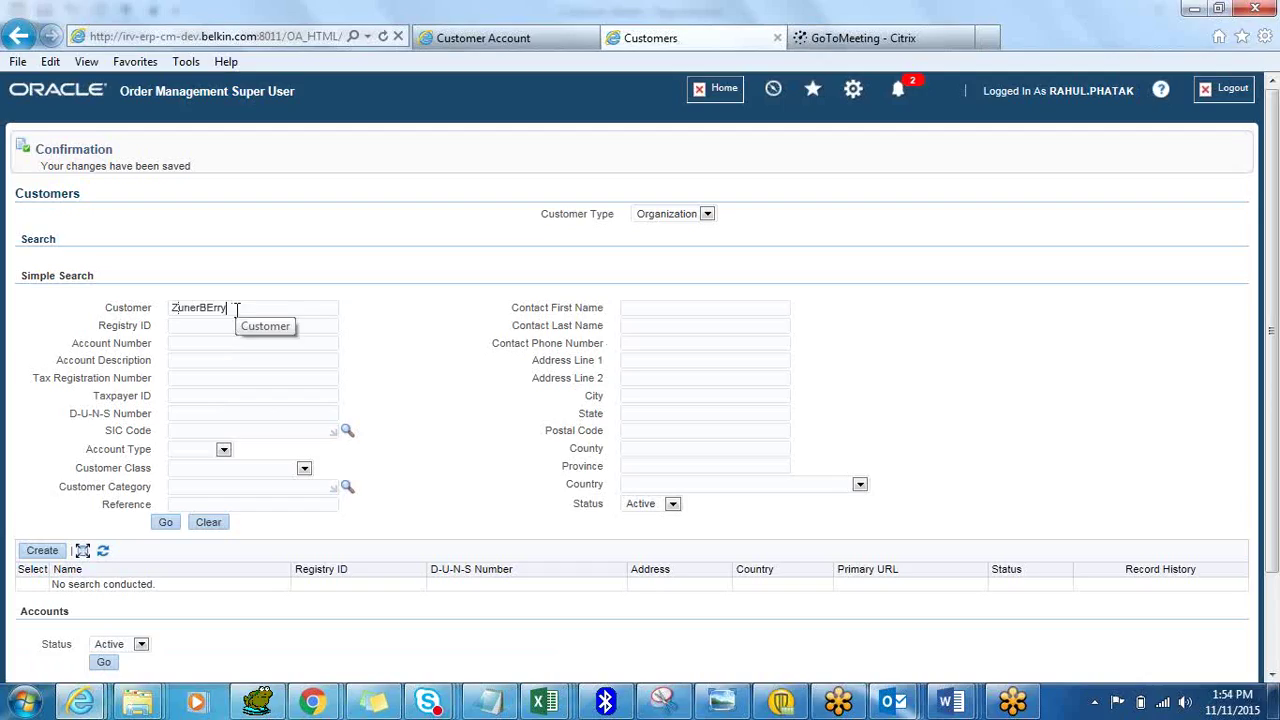
key(BackSpace)
key(BackSpace)
text(eBe)
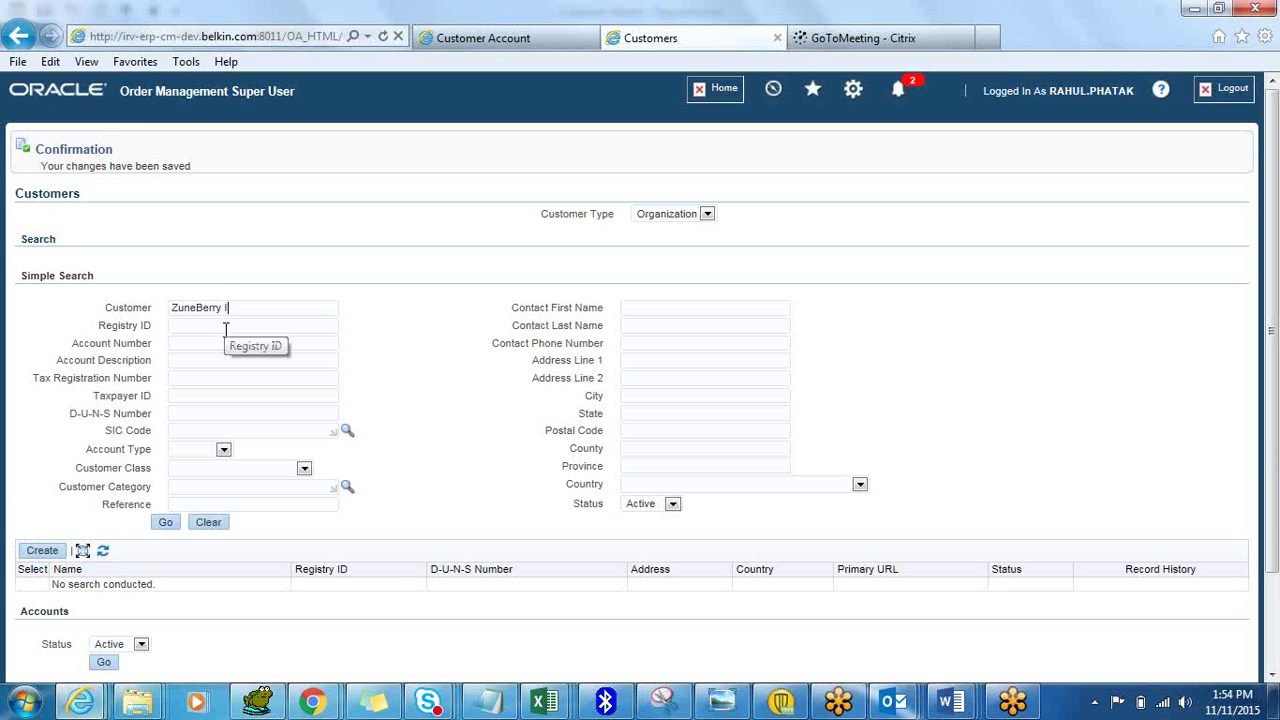
click(165, 522)
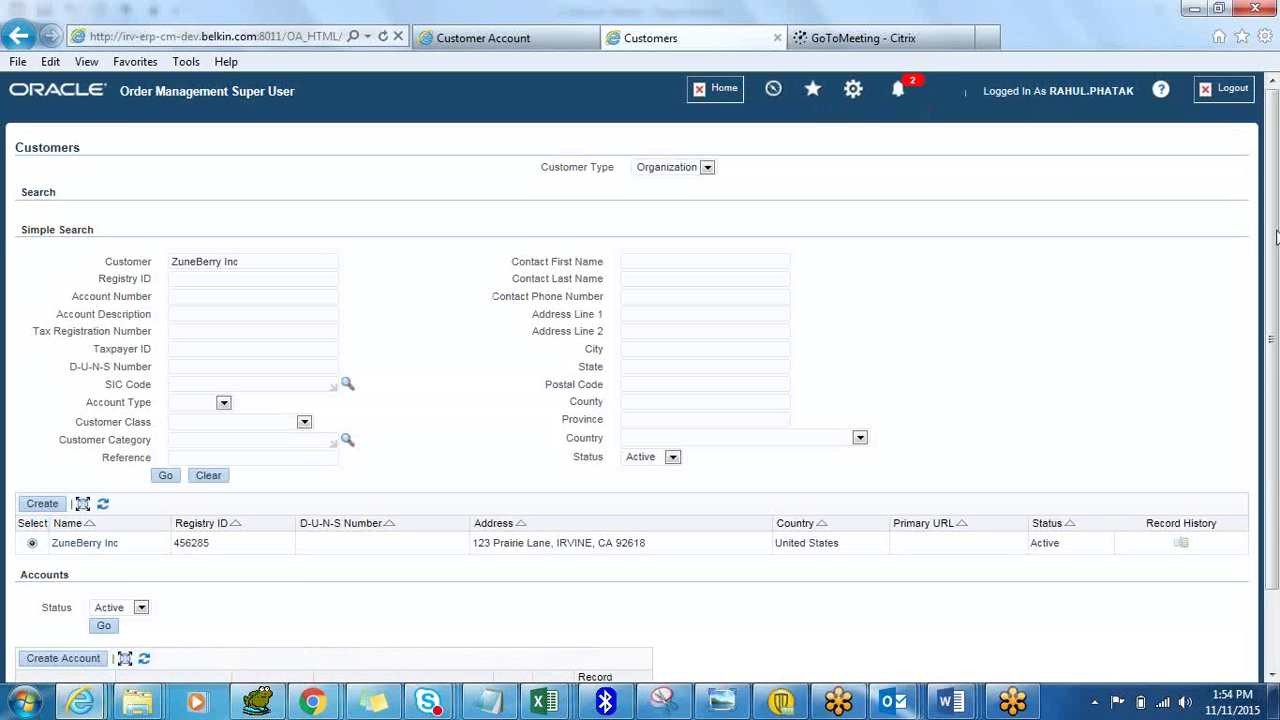
scroll(1274, 218, down, 2)
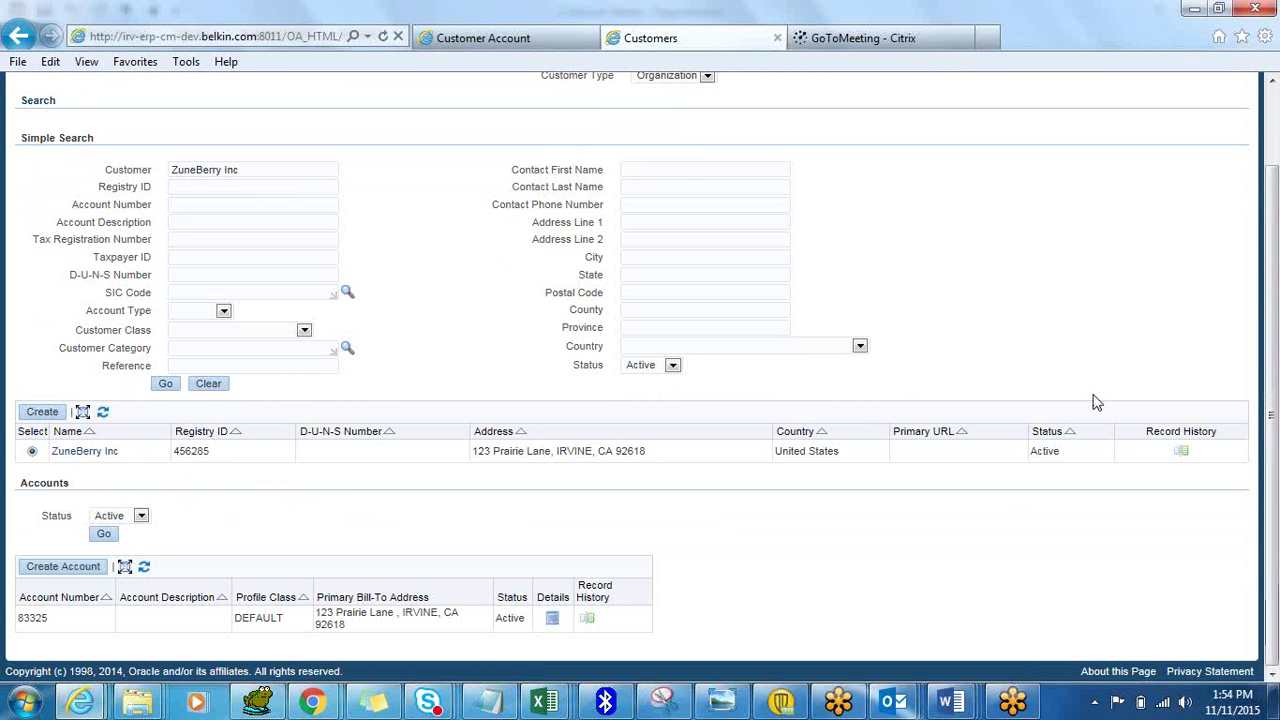
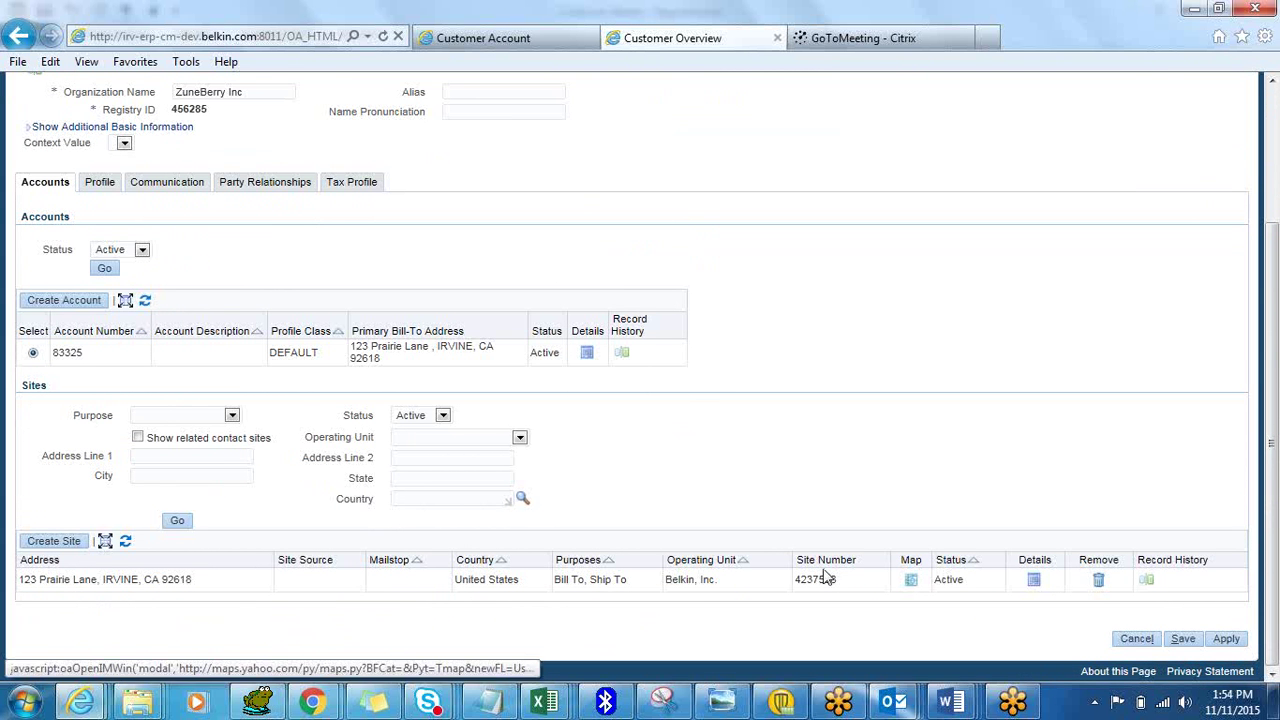
Open the Ship To purpose details for the Prairie Lane site 4237508.
click(1032, 582)
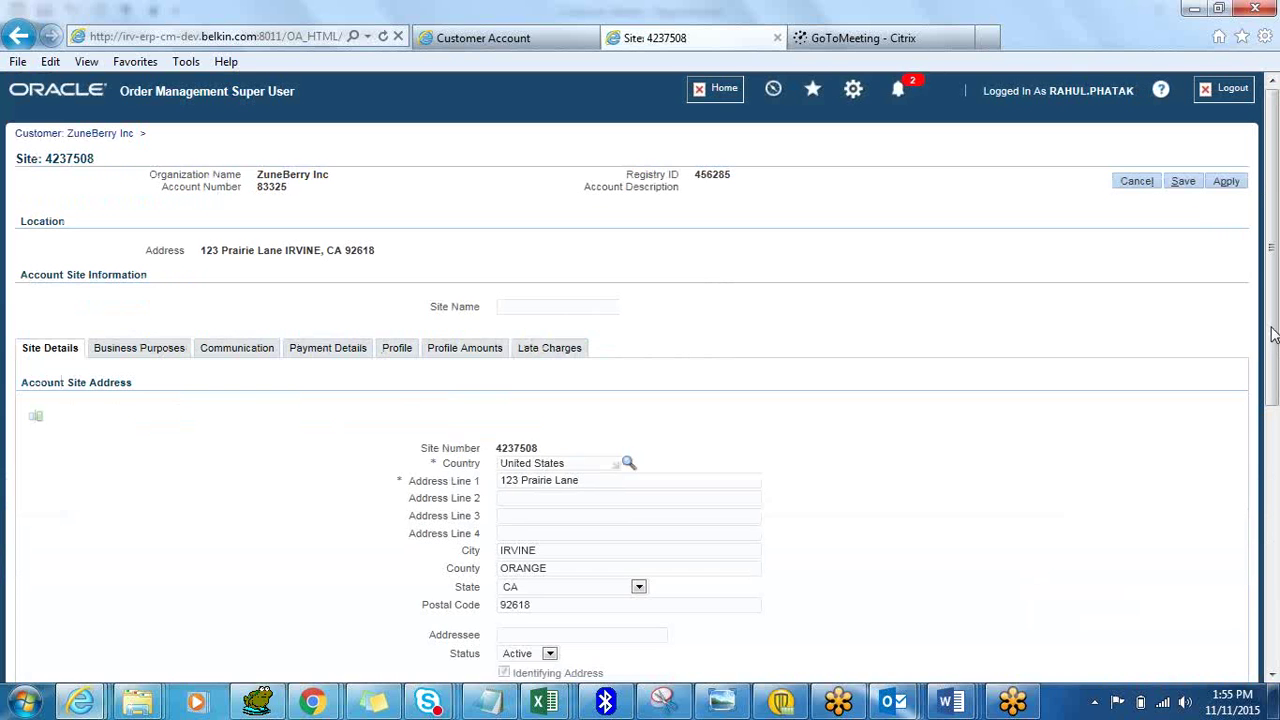
drag(1273, 335, 1250, 463)
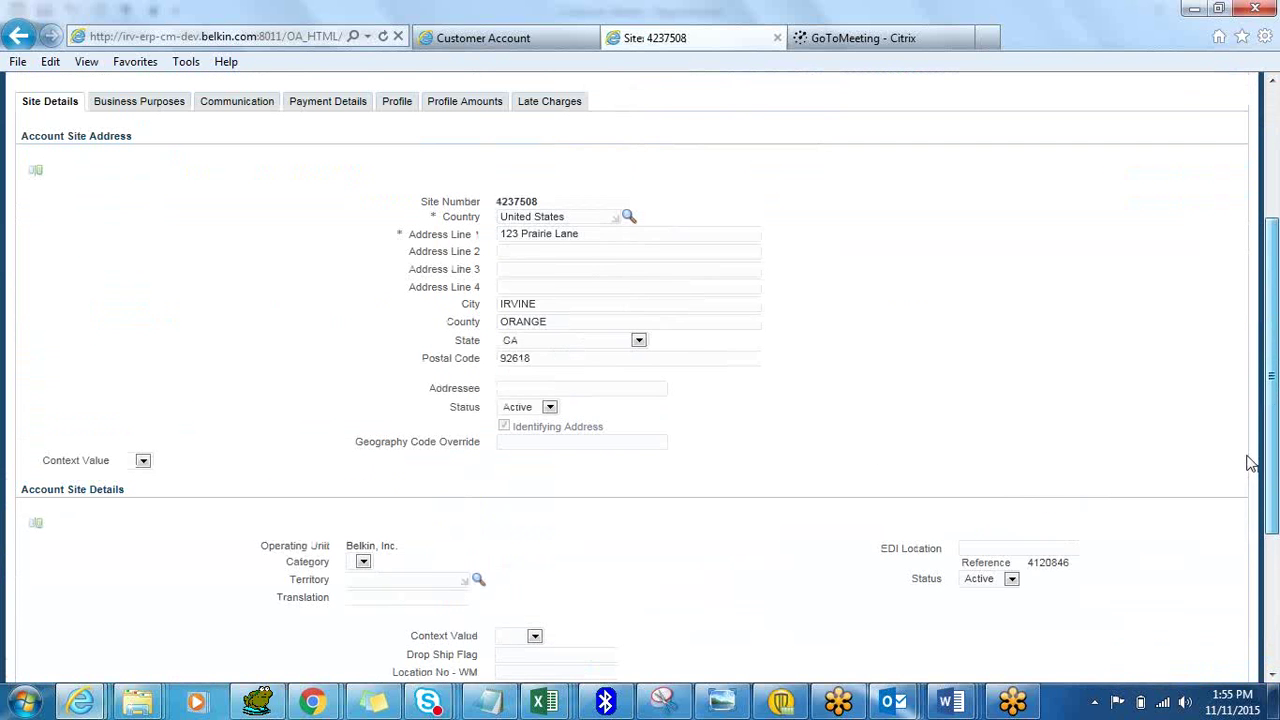
click(115, 104)
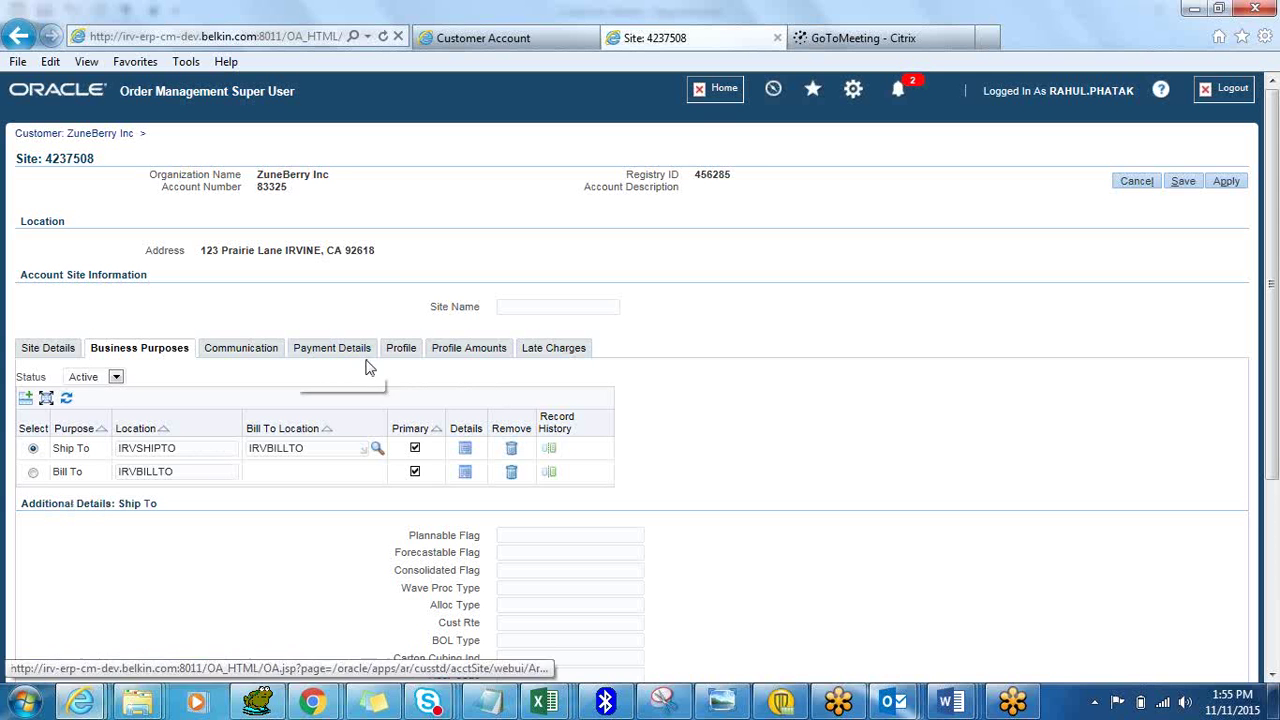
click(465, 450)
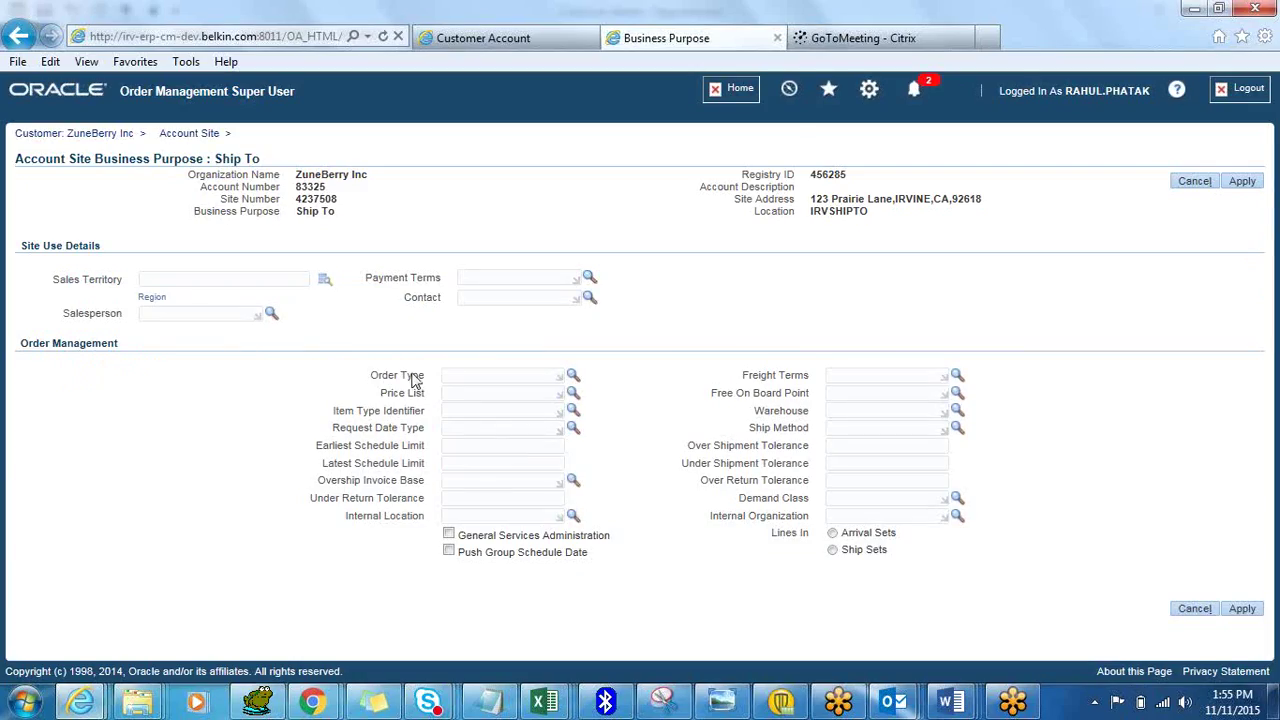
Set the Ship To order type to Standard Orders.
click(158, 316)
click(460, 374)
text(Standard)
key(Tab)
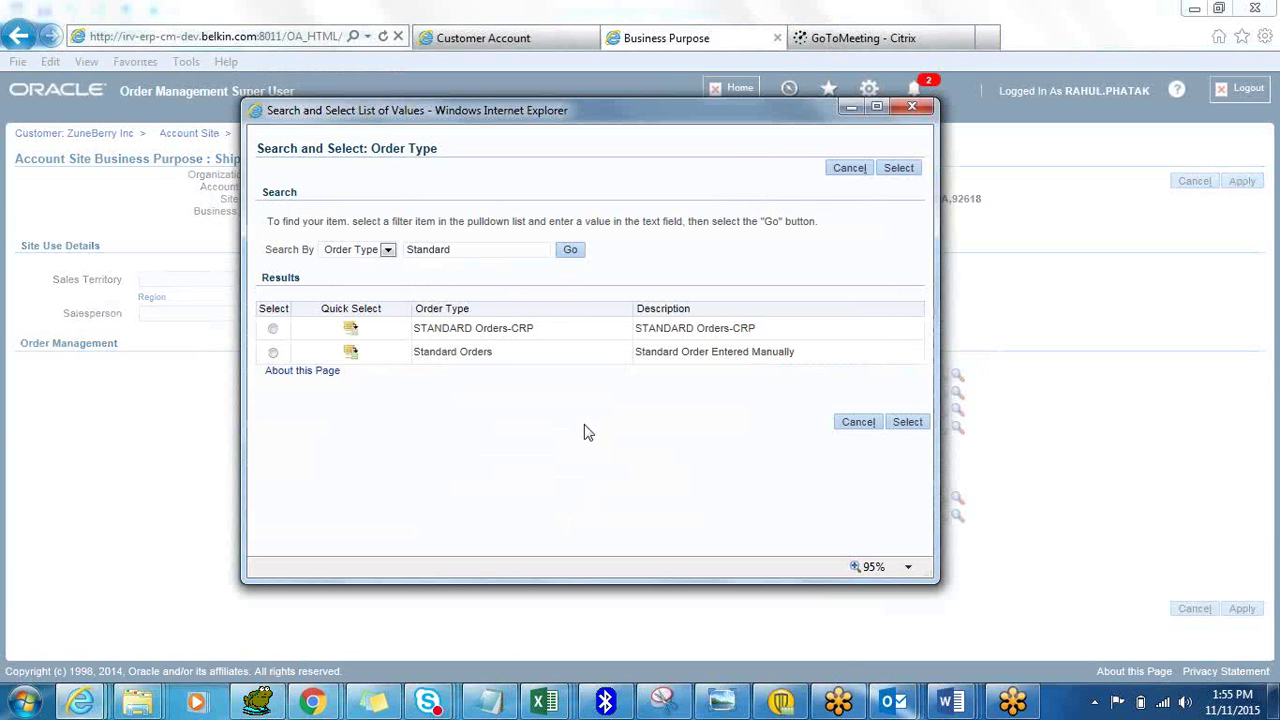
click(350, 353)
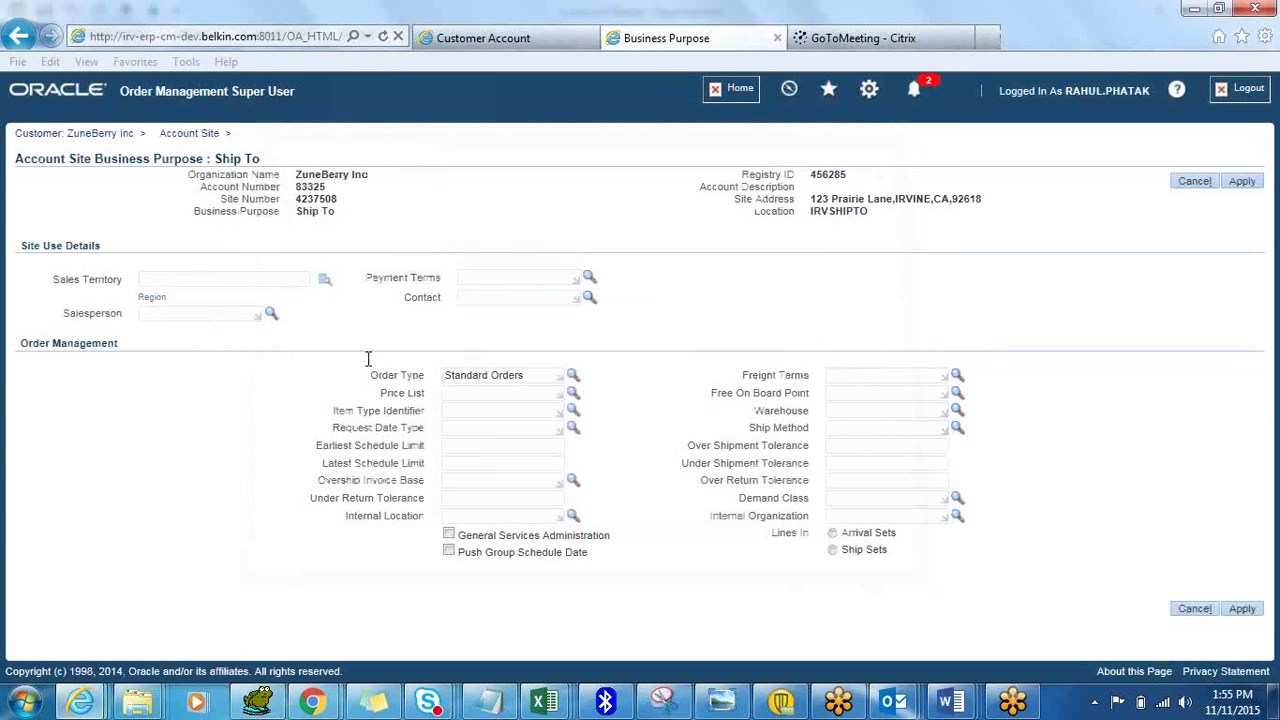
Set the Free On Board Point to Origin using an Orig% search.
click(868, 374)
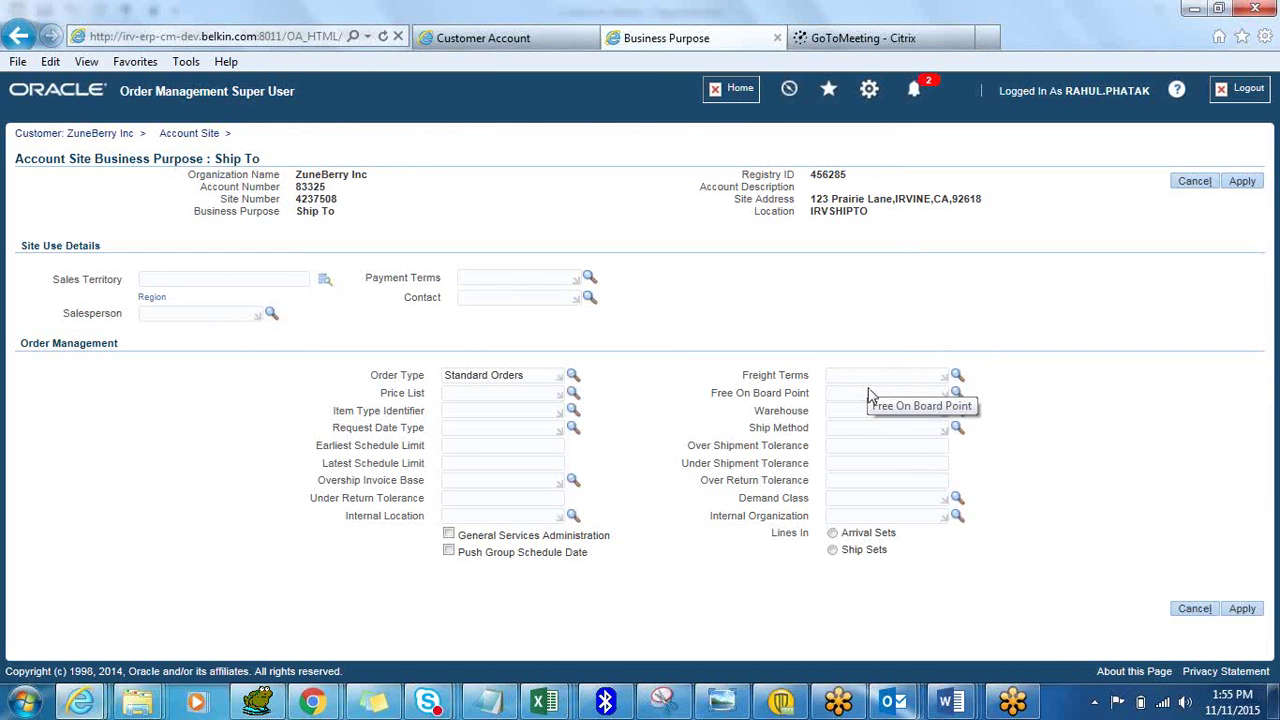
click(957, 392)
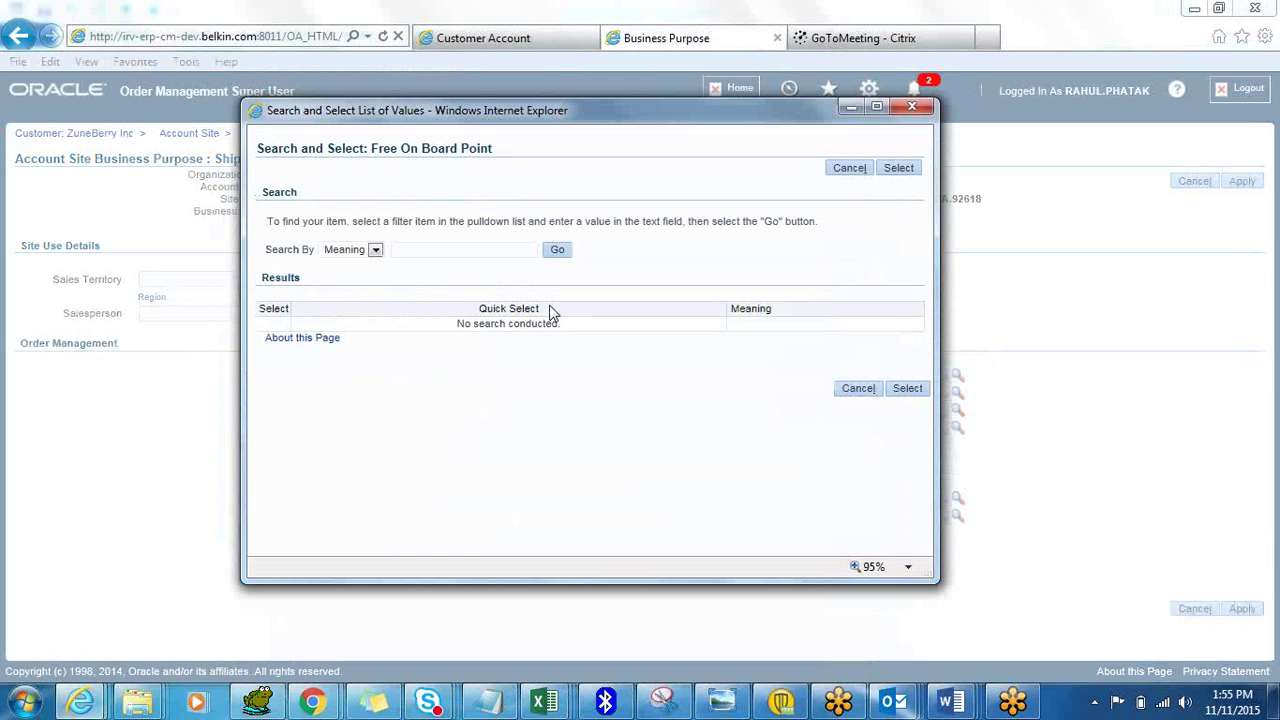
click(557, 249)
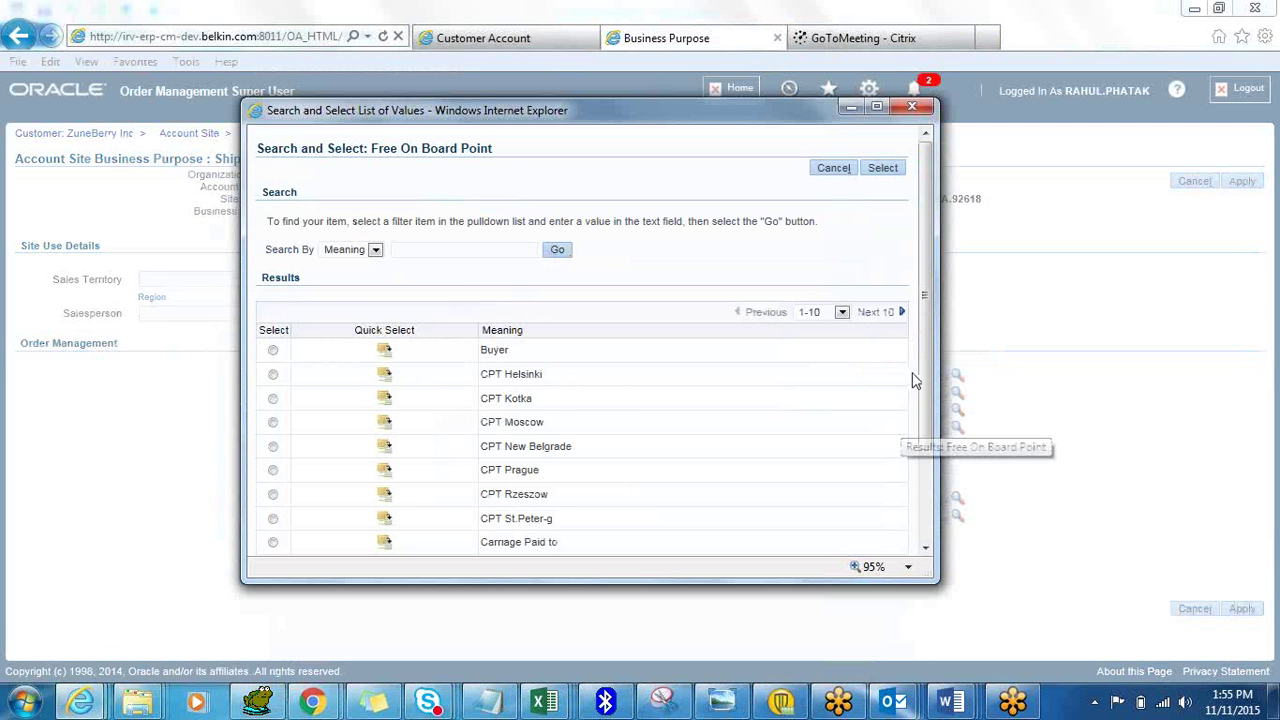
click(450, 249)
text(Orig%)
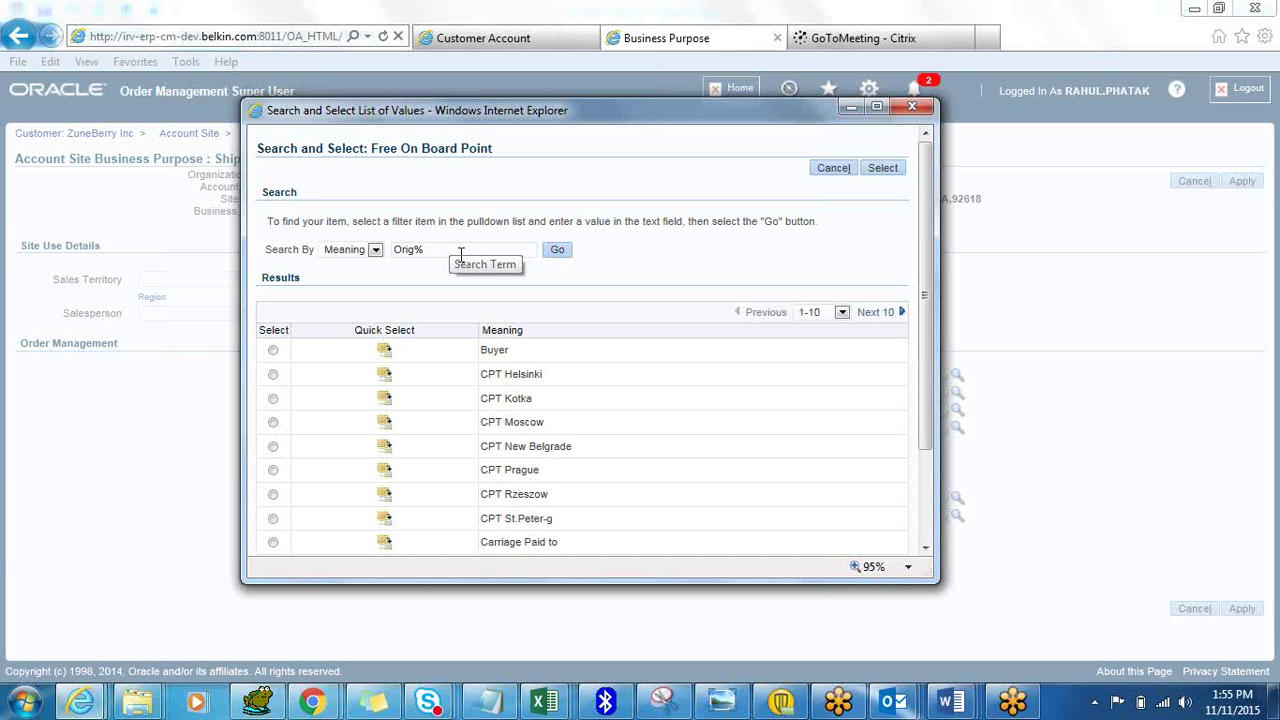
click(565, 250)
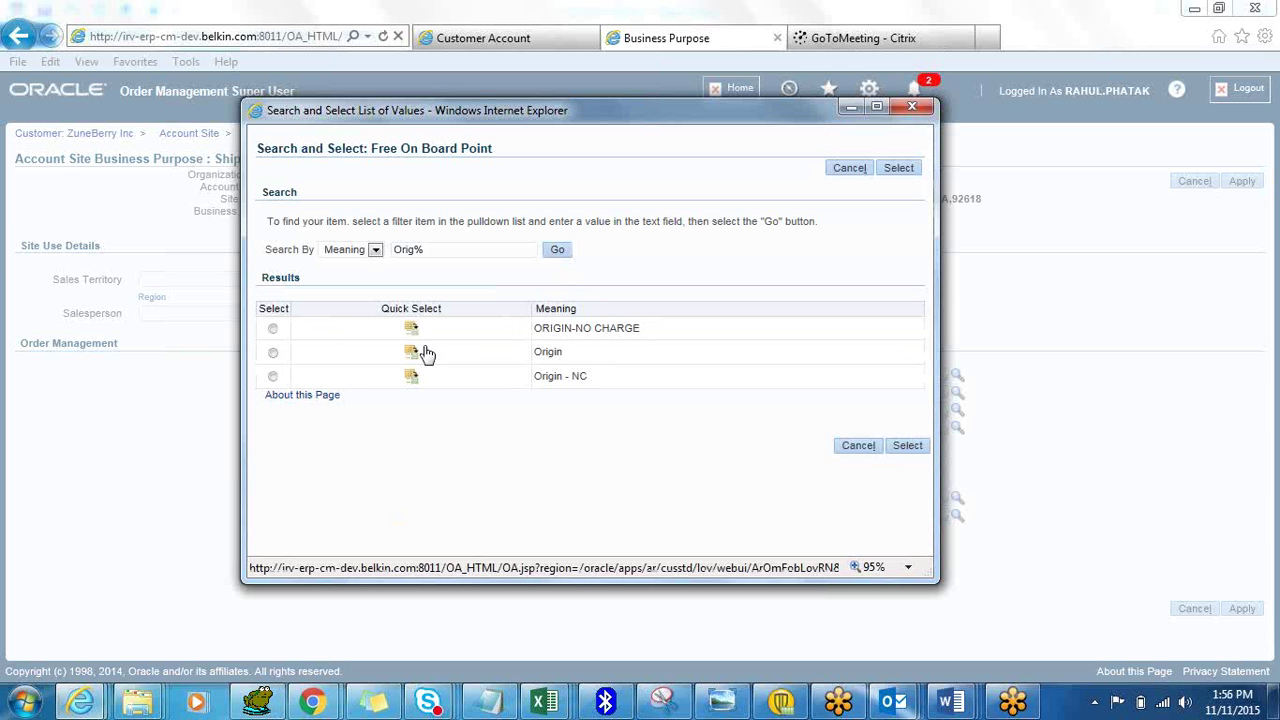
click(413, 352)
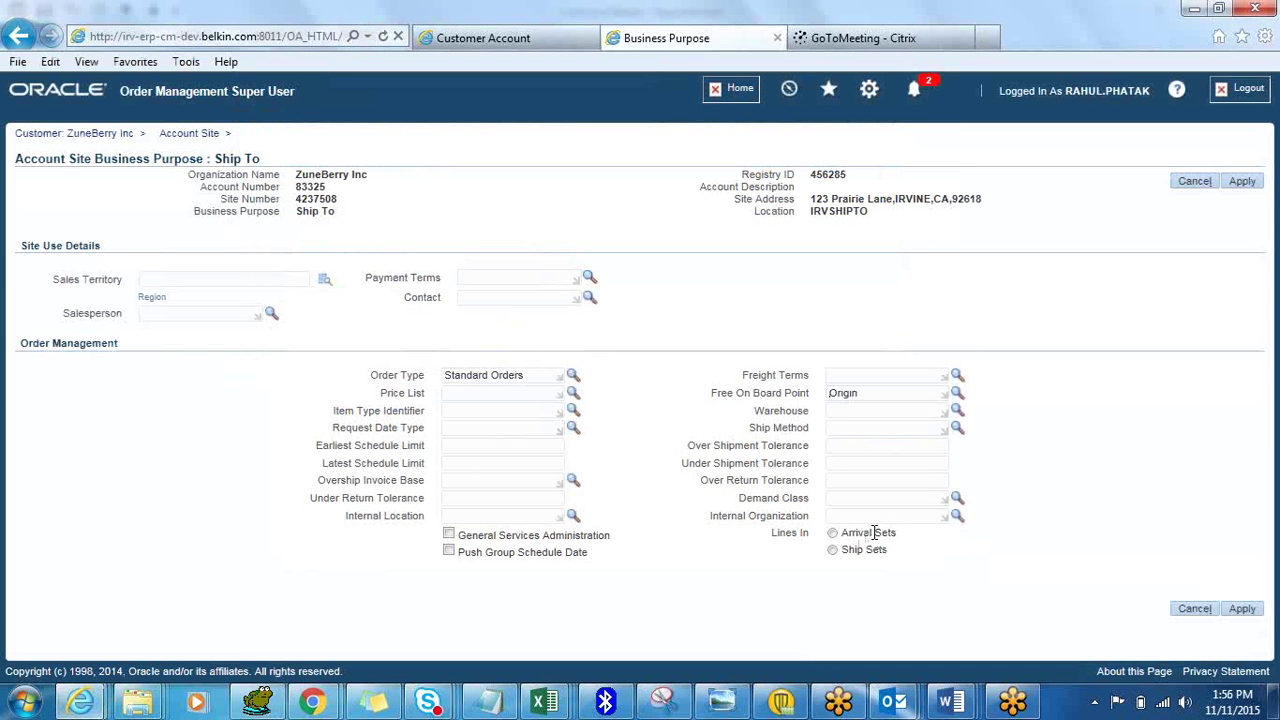
Set the Ship To warehouse to Indiana Logistics.
click(849, 410)
click(957, 413)
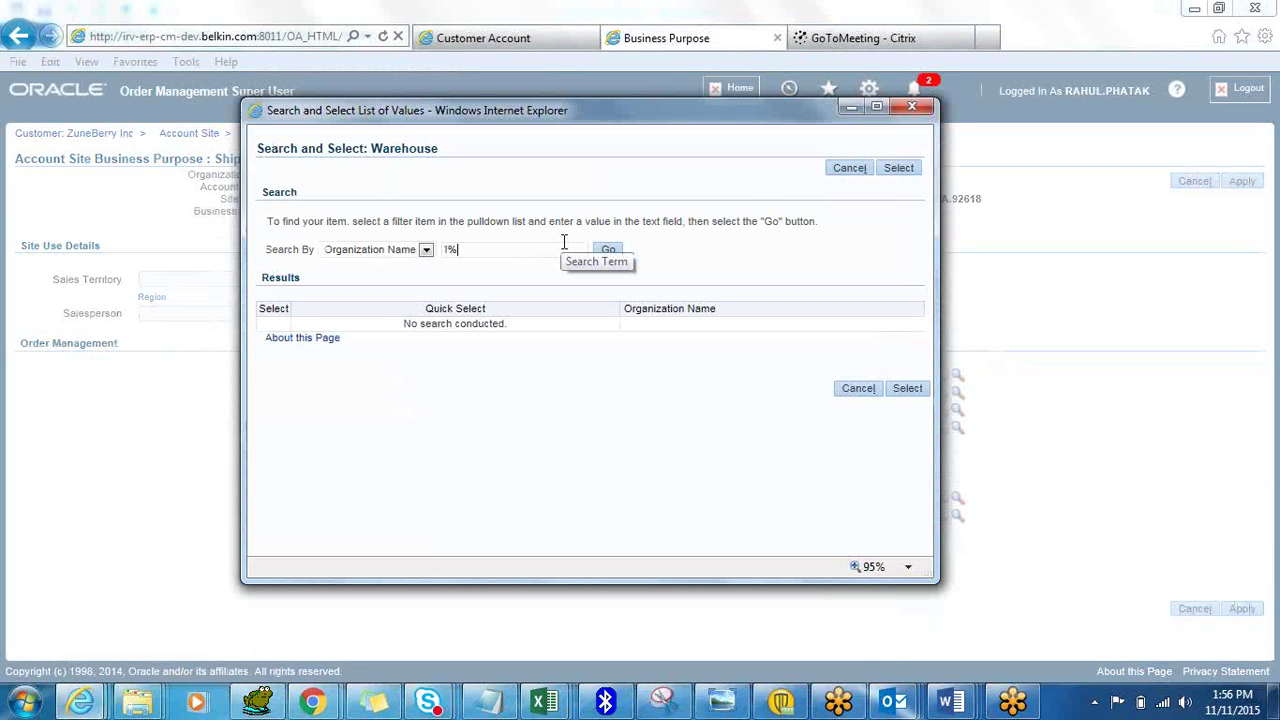
click(608, 249)
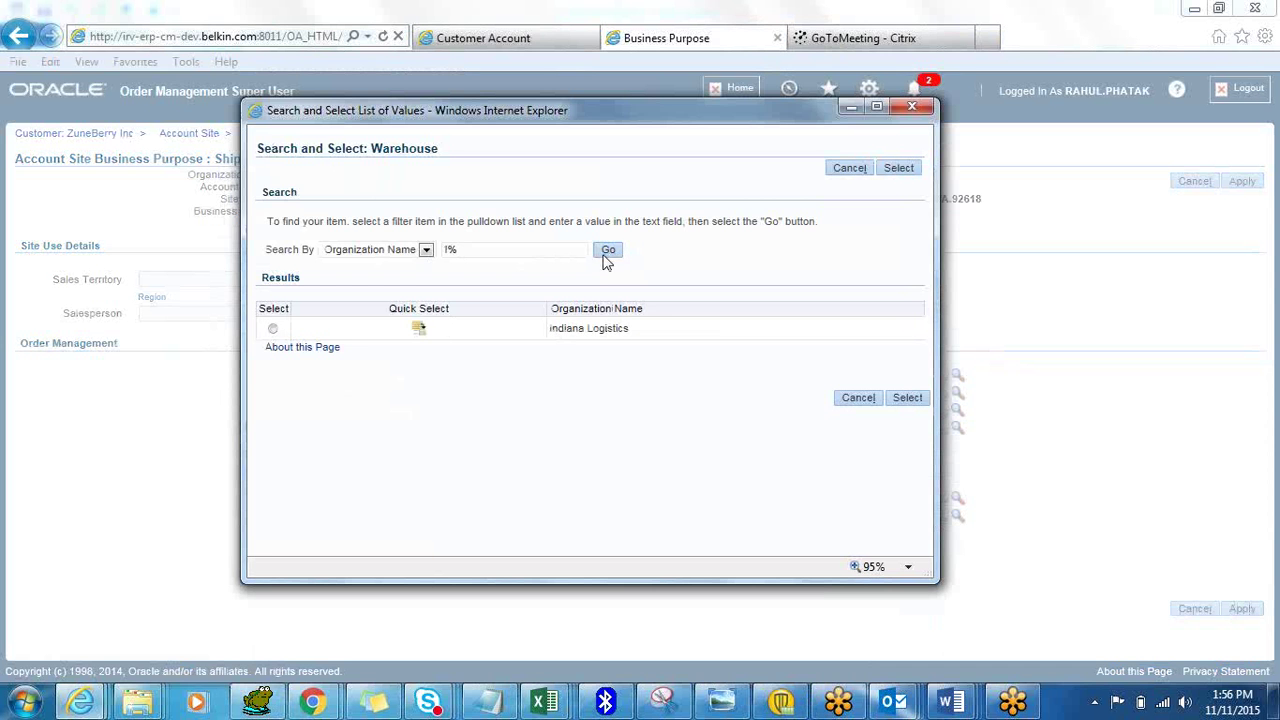
click(418, 328)
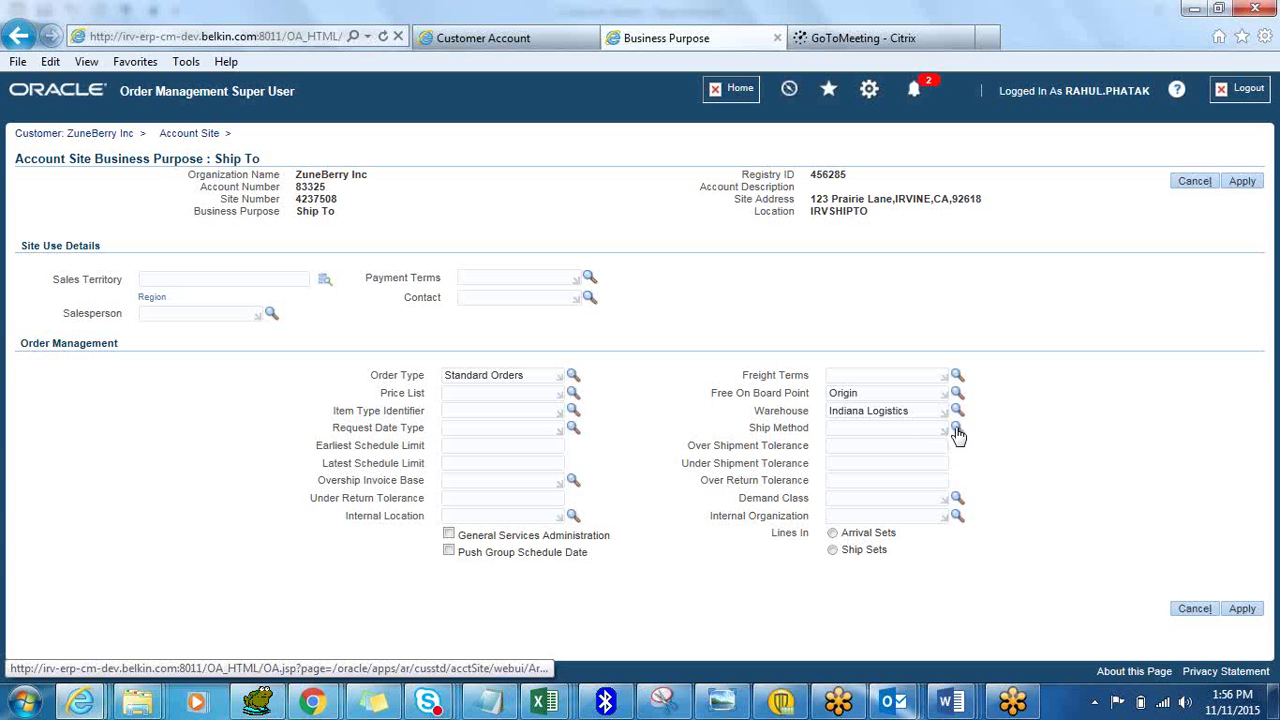
Search ship methods for UPS%, page to results 21-30 and select UPS 2ND DAY.
click(957, 430)
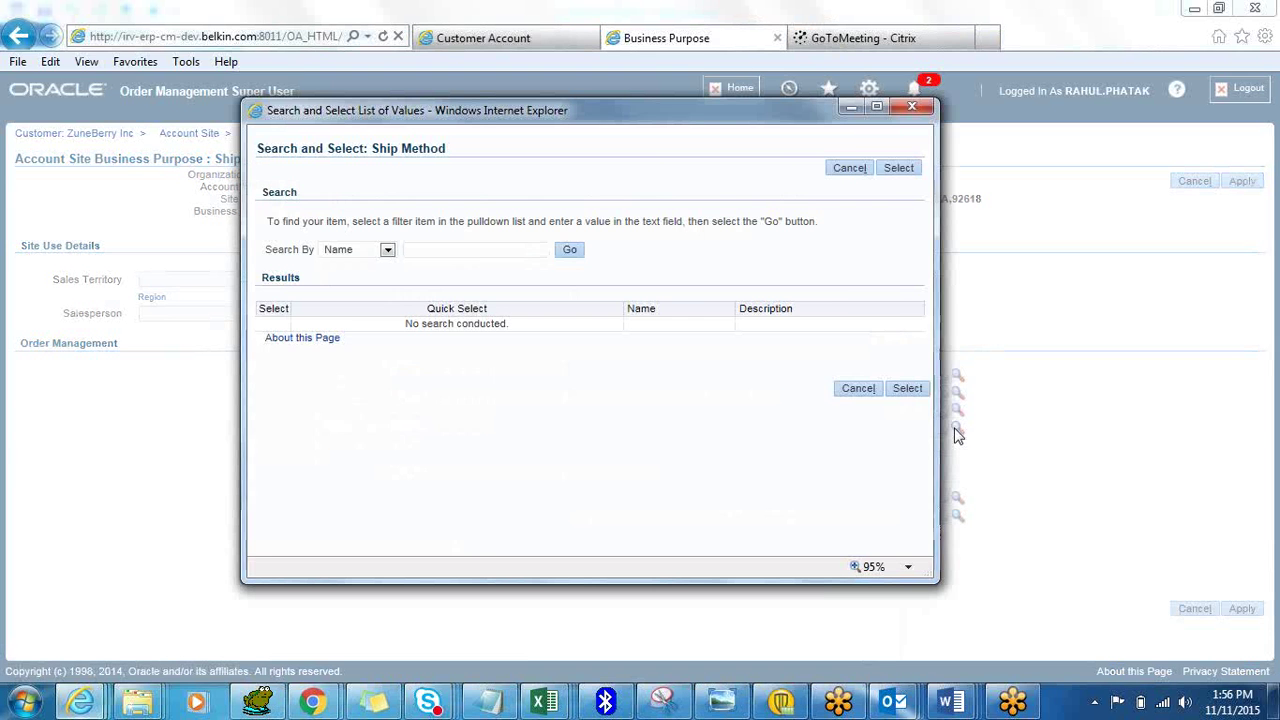
click(564, 249)
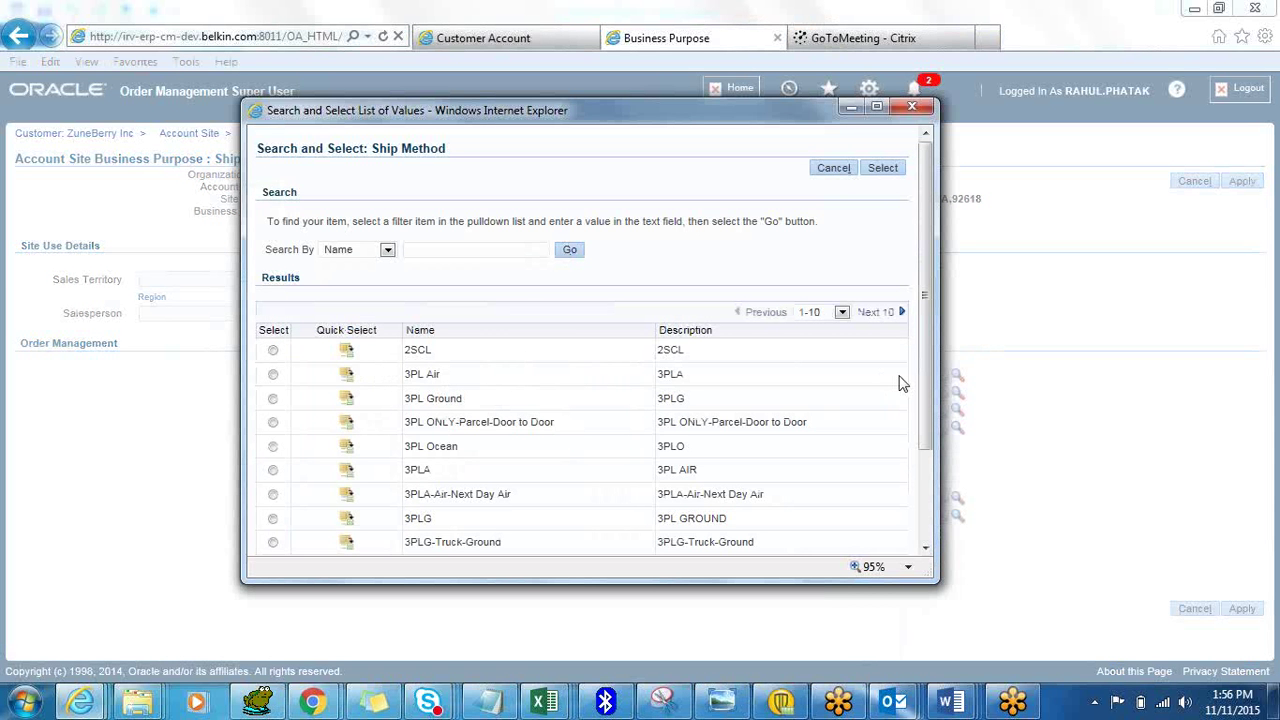
scroll(923, 354, down, 3)
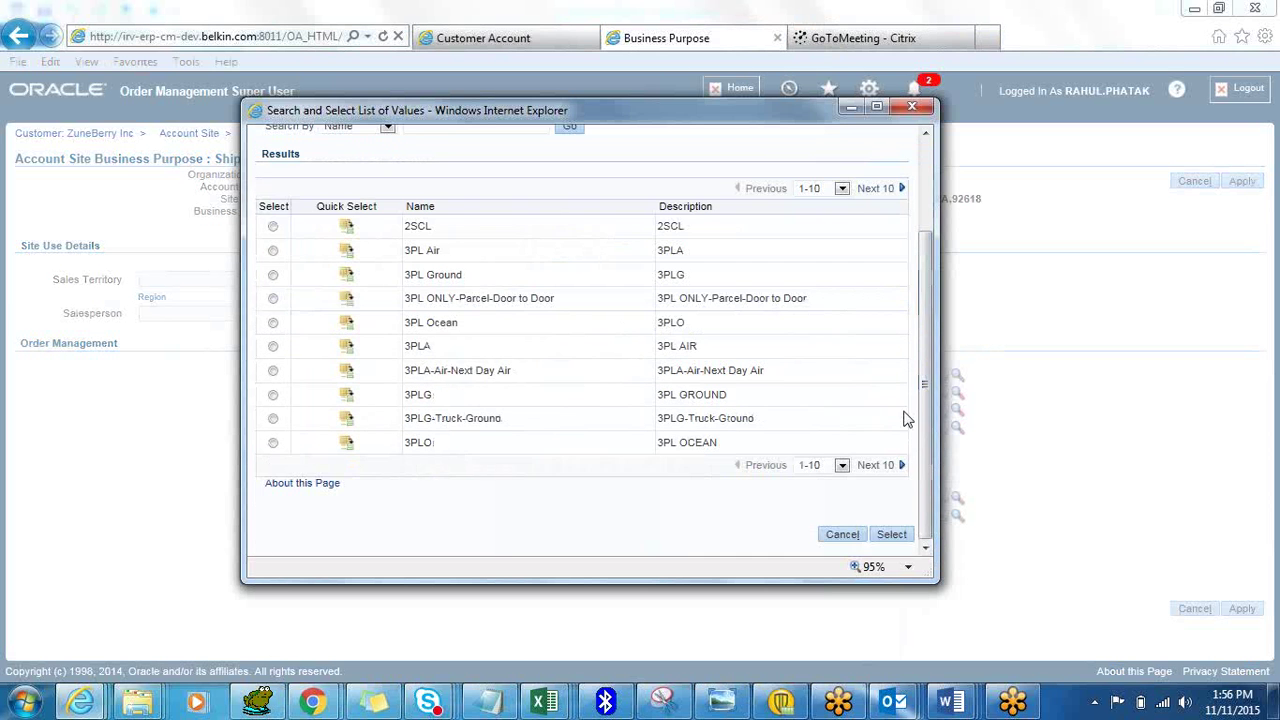
scroll(926, 313, up, 3)
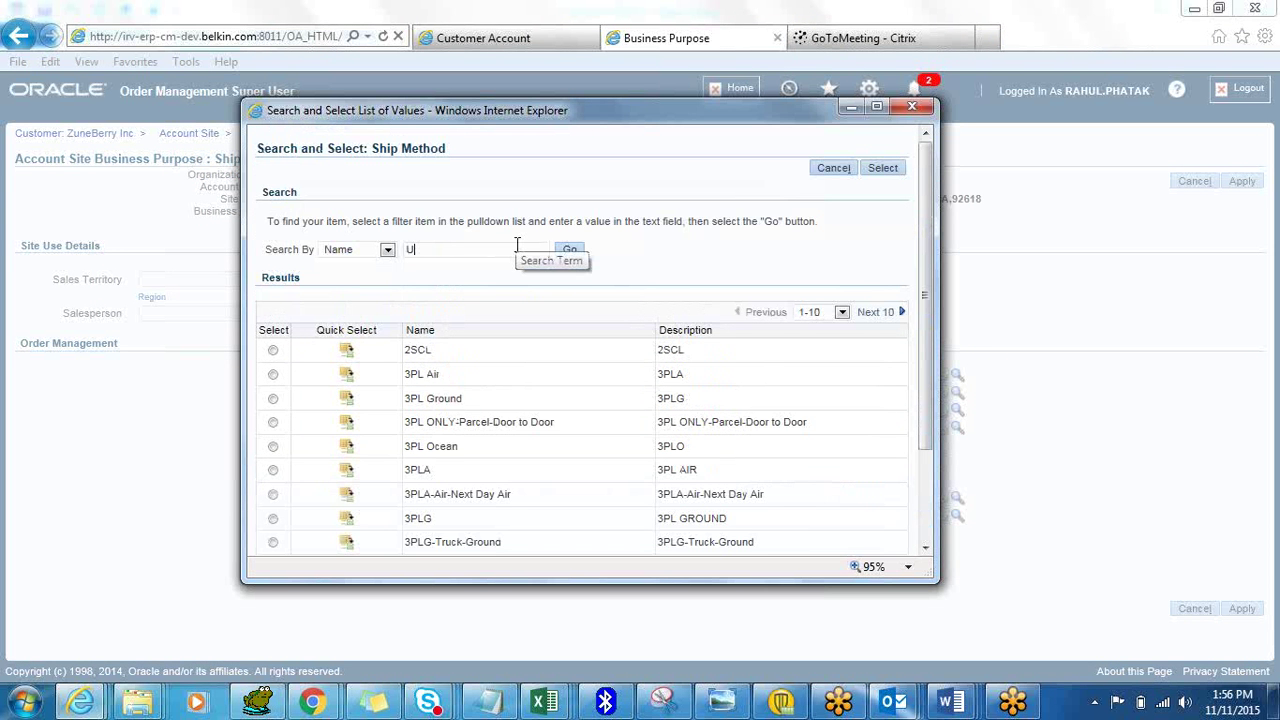
text(%)
key(Return)
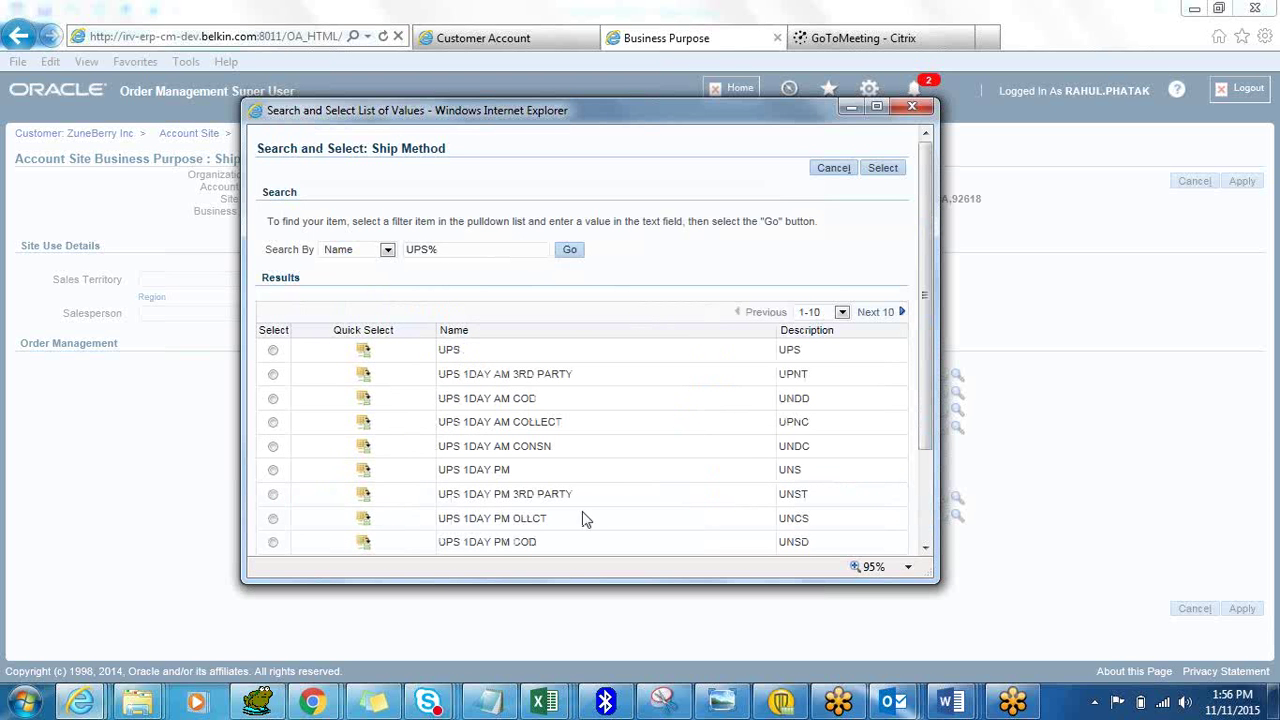
drag(924, 386, 924, 446)
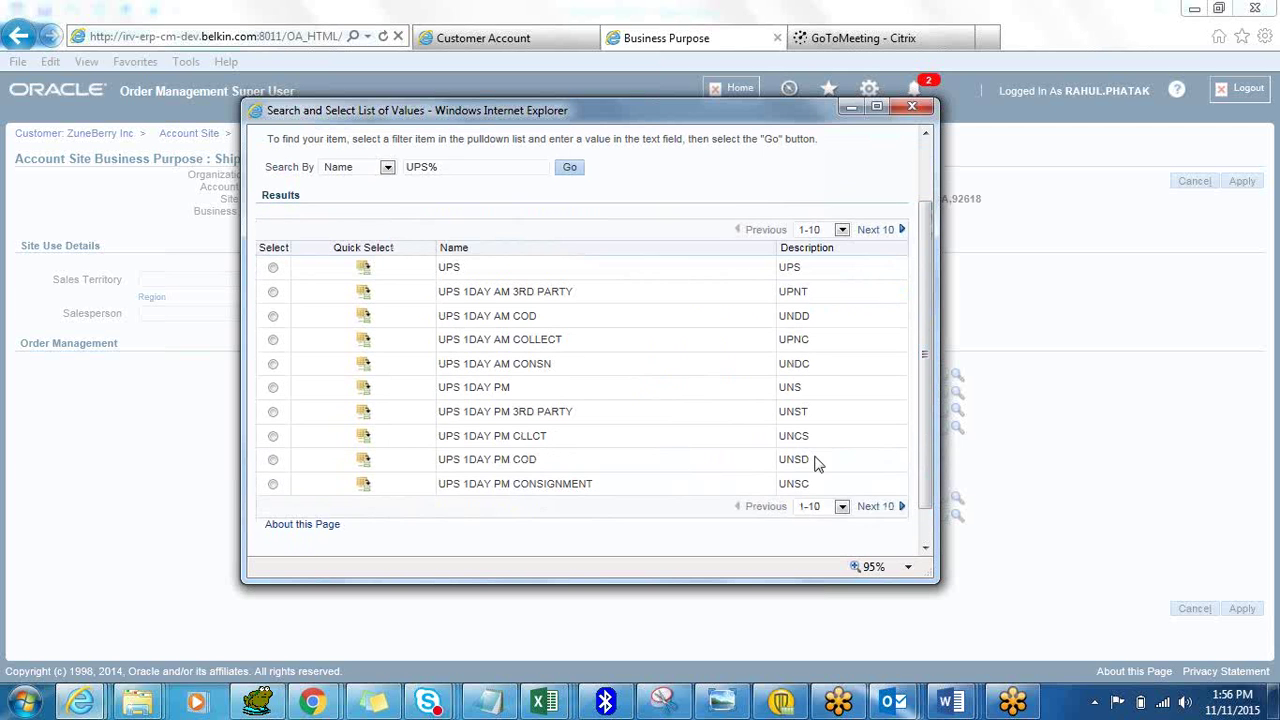
click(893, 510)
click(890, 510)
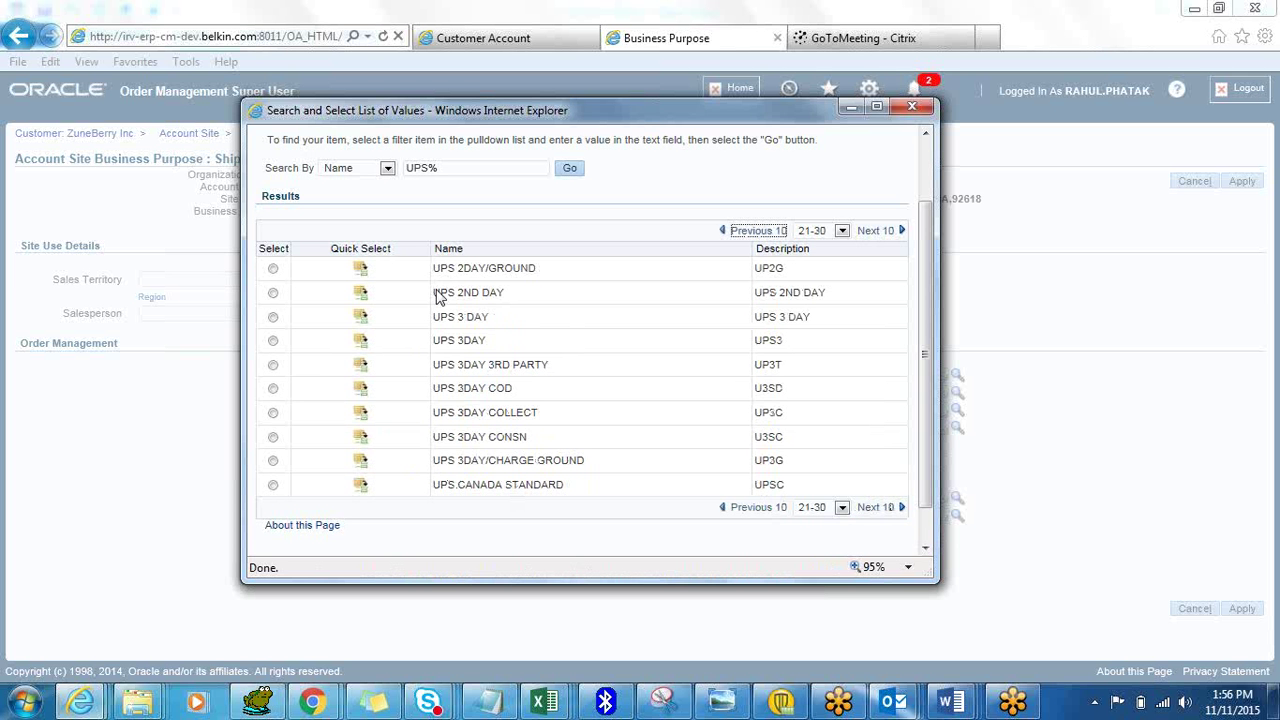
click(362, 295)
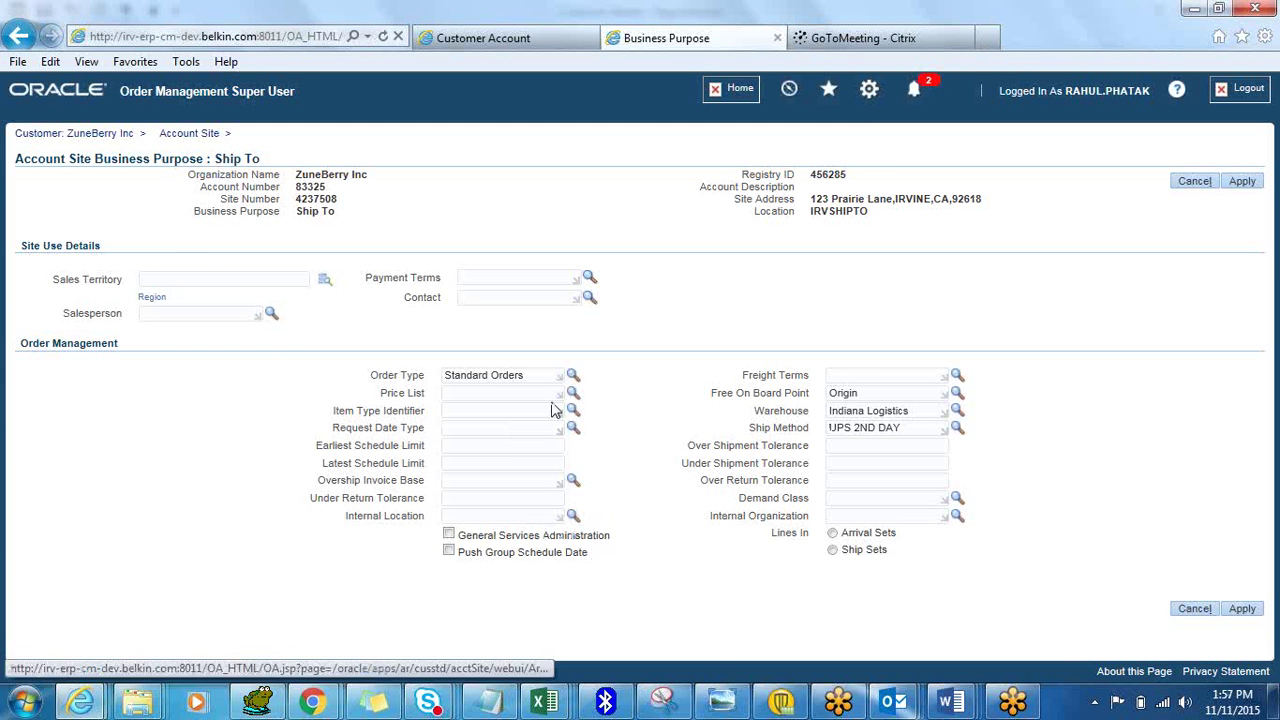
Set the Ship To freight terms to CIP.
click(956, 375)
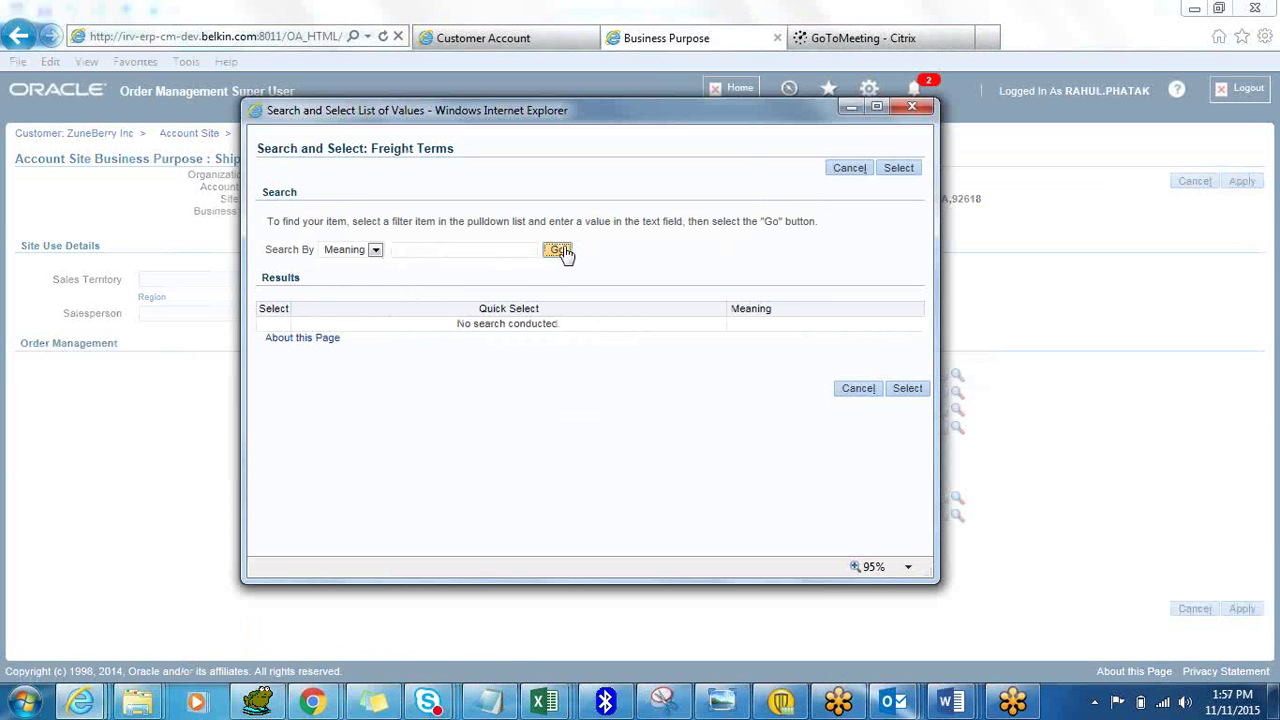
click(560, 250)
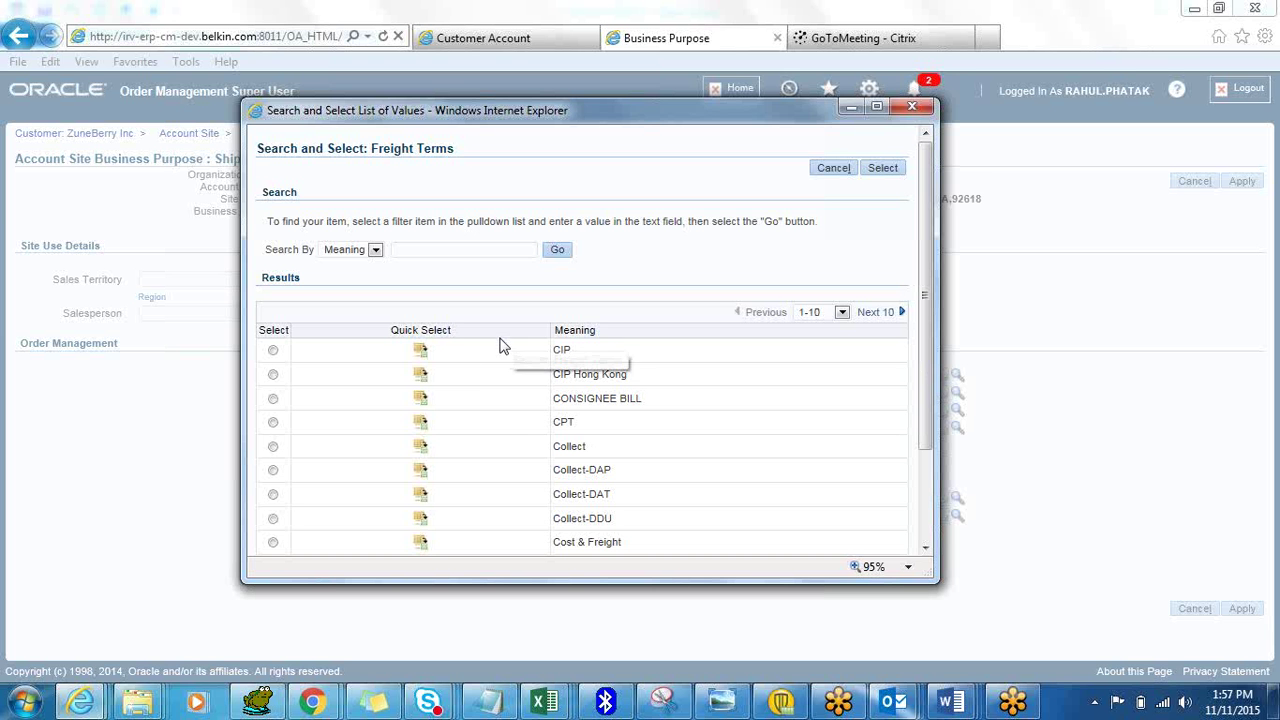
click(420, 352)
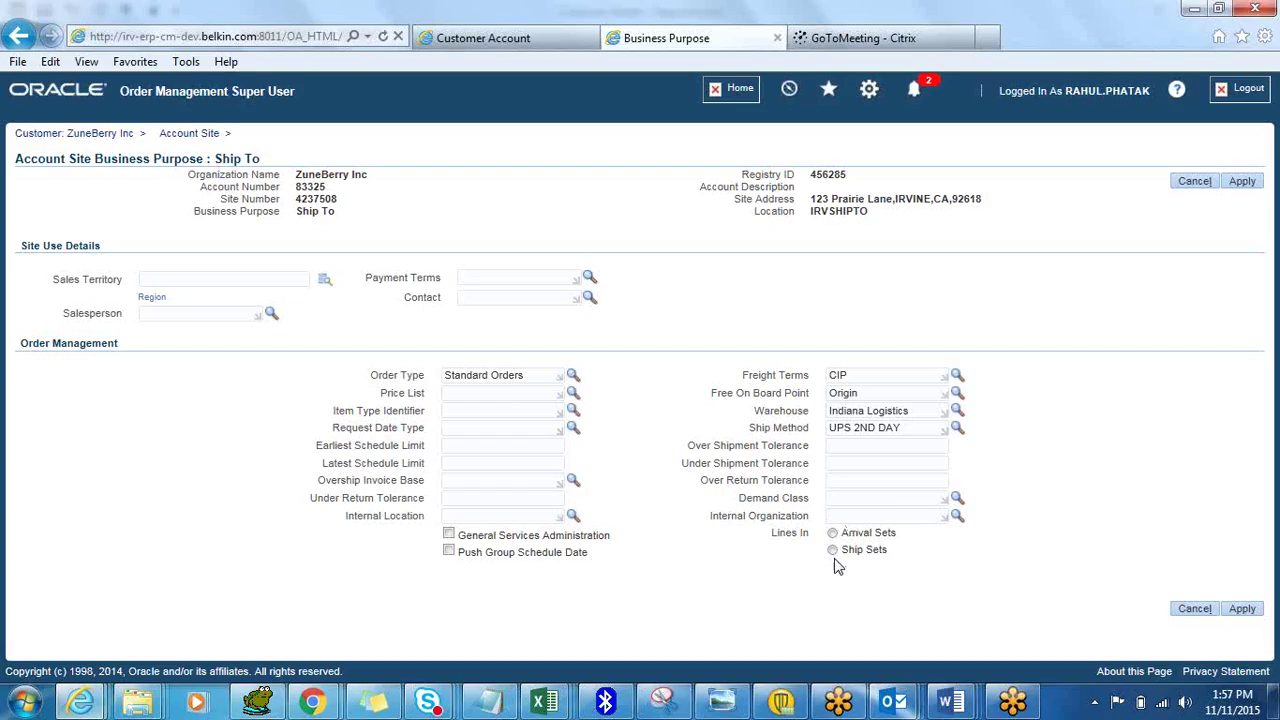
Set the Ship To price list to MSRP and apply the purpose settings.
click(496, 393)
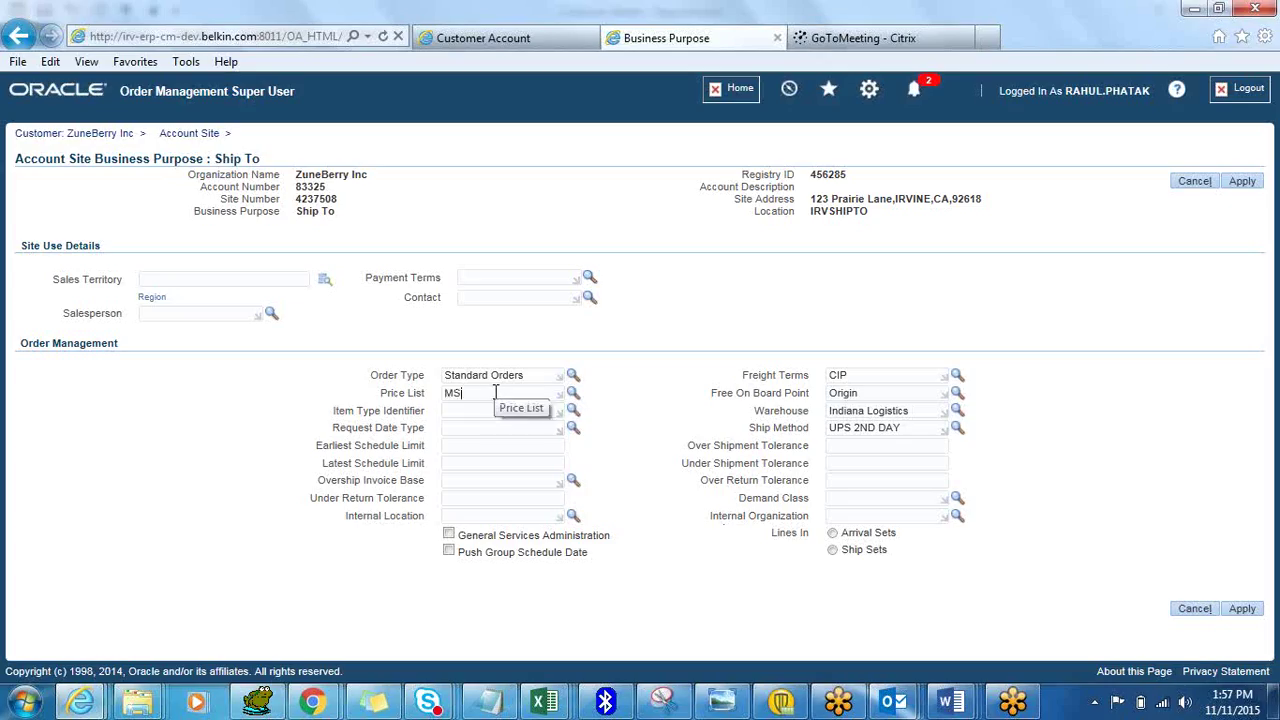
key(Tab)
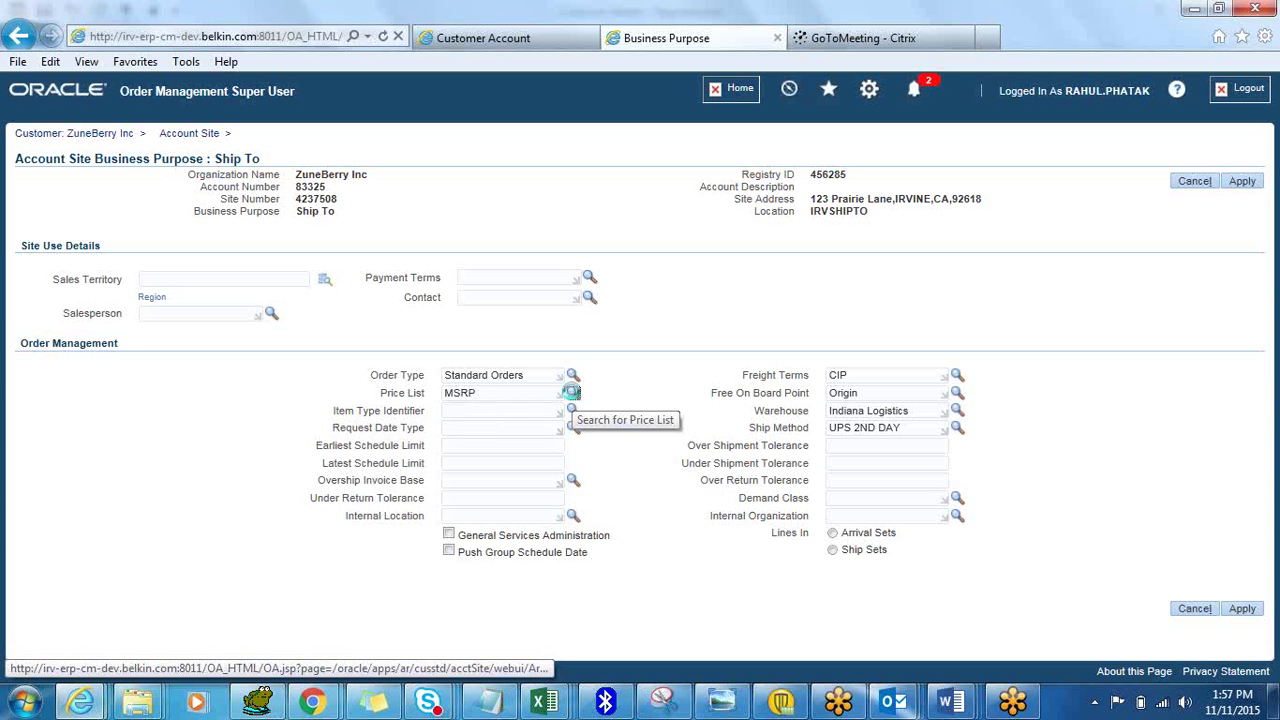
click(574, 396)
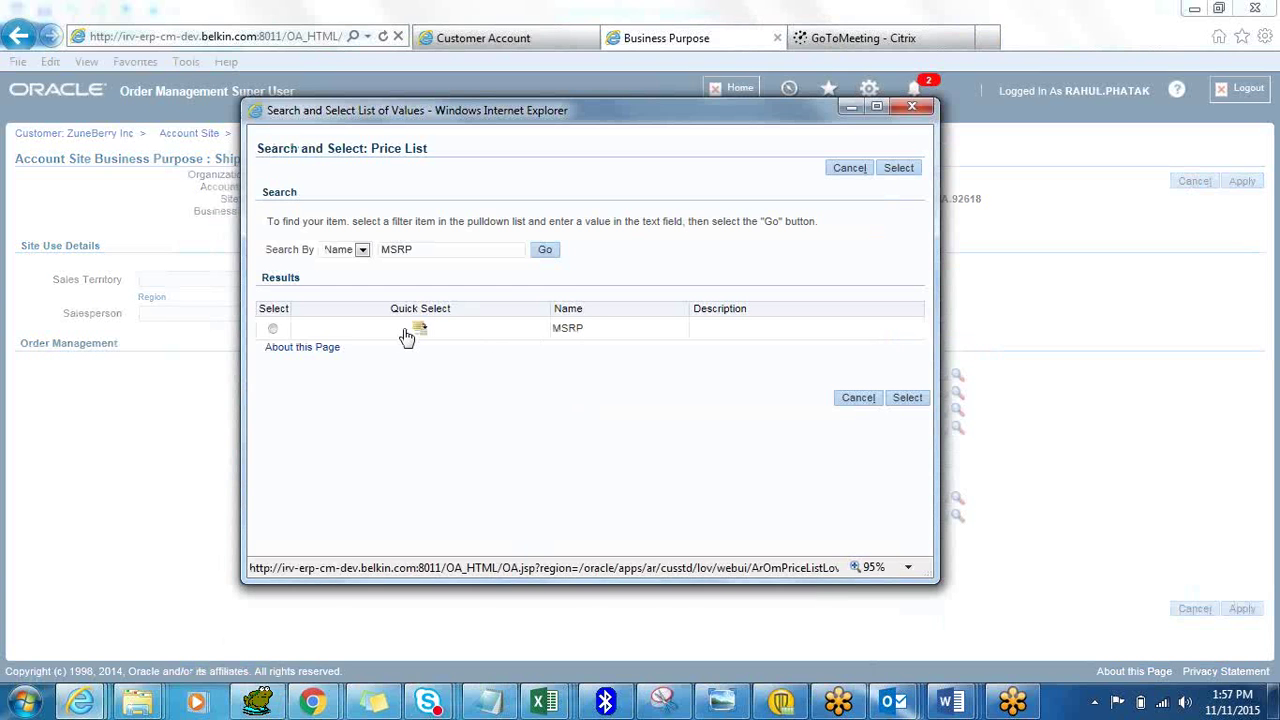
click(419, 328)
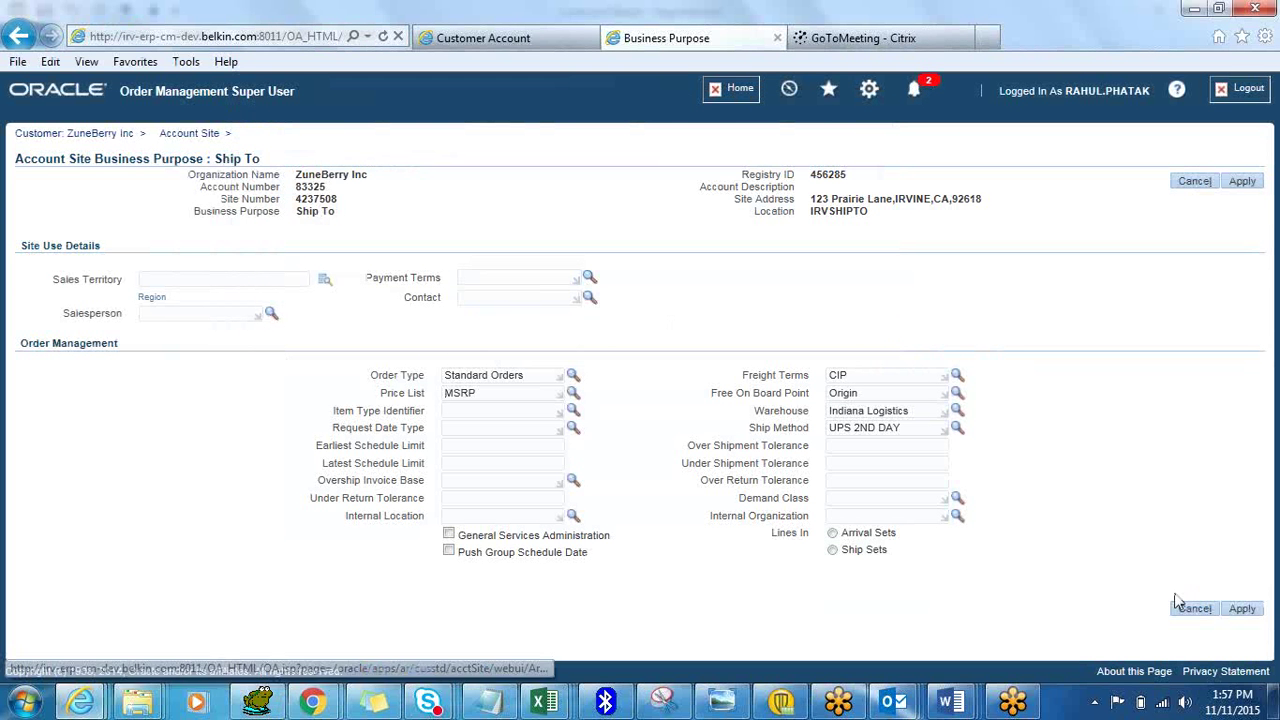
click(1249, 613)
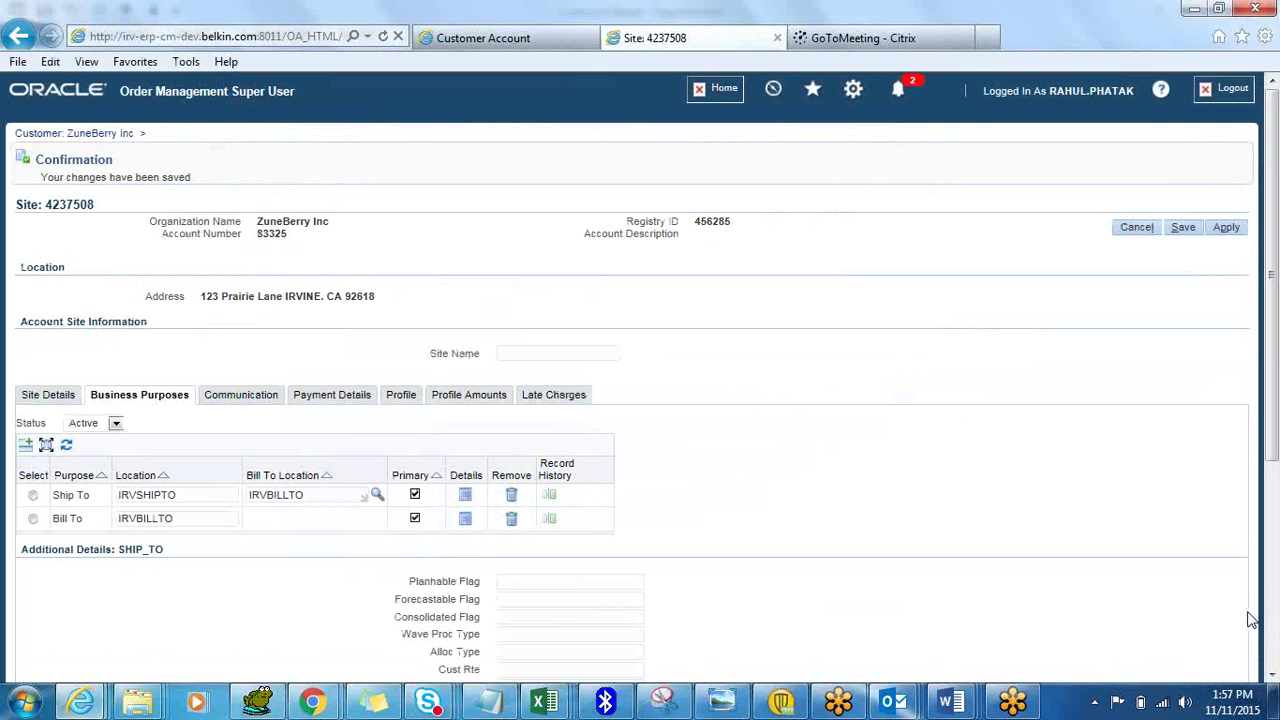
Set the Bill To purpose's warehouse to Indiana Logistics and apply.
drag(1273, 457, 1273, 583)
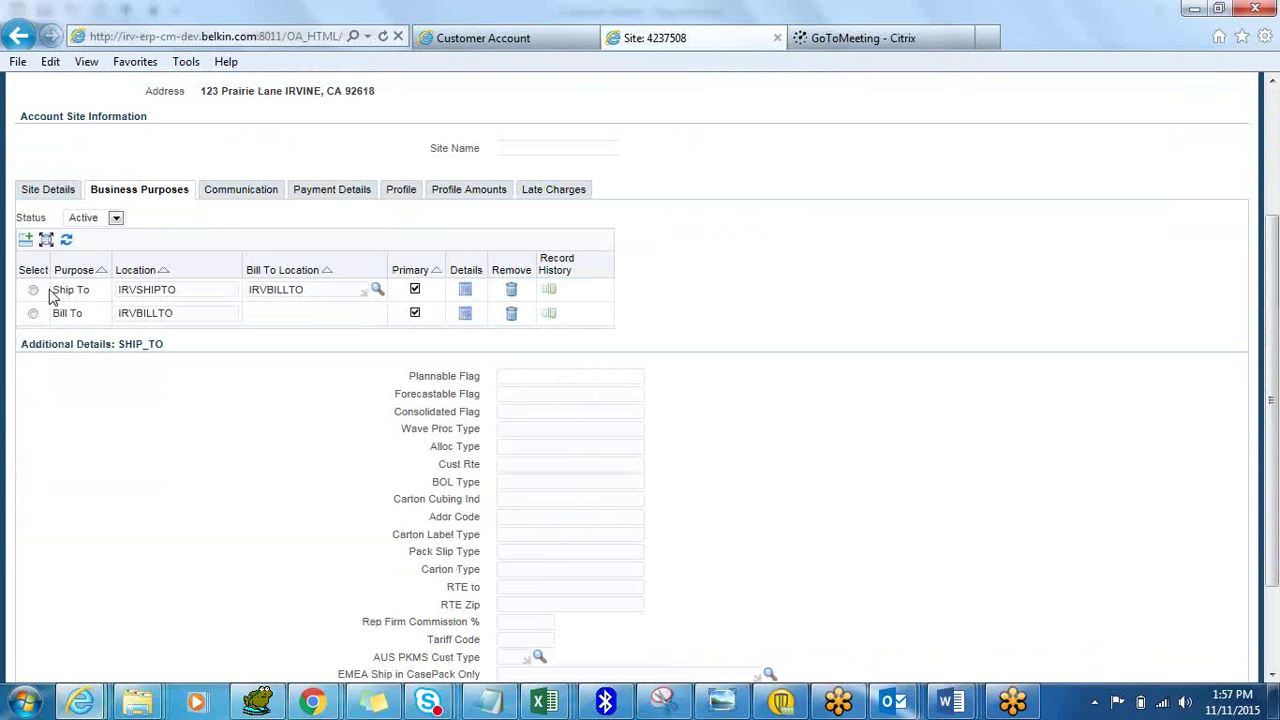
click(33, 316)
click(466, 462)
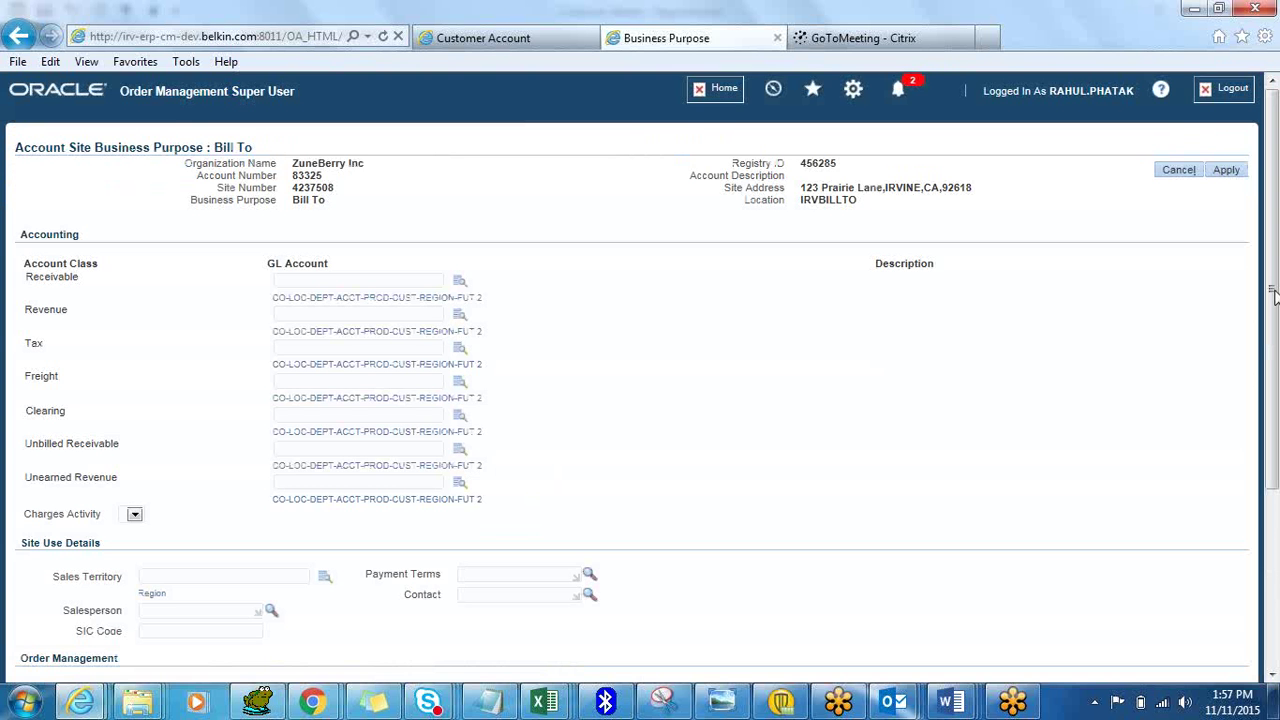
drag(1275, 292, 1275, 400)
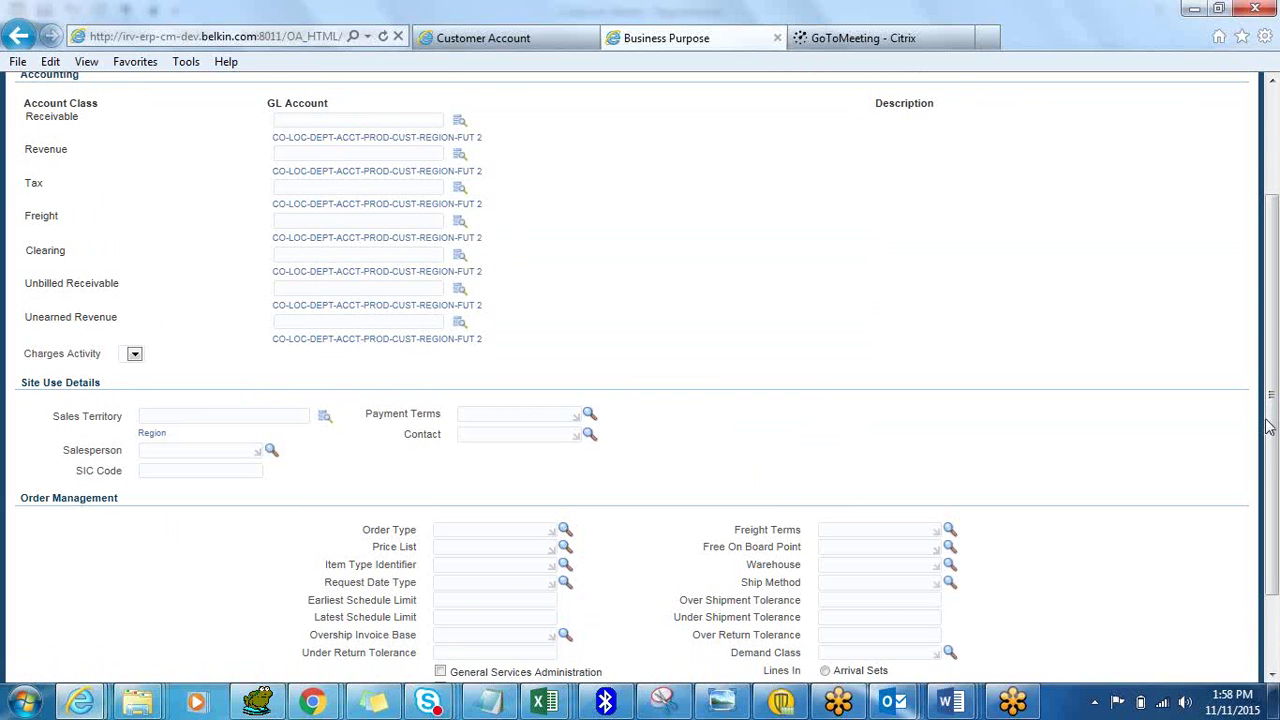
drag(1272, 442, 1274, 511)
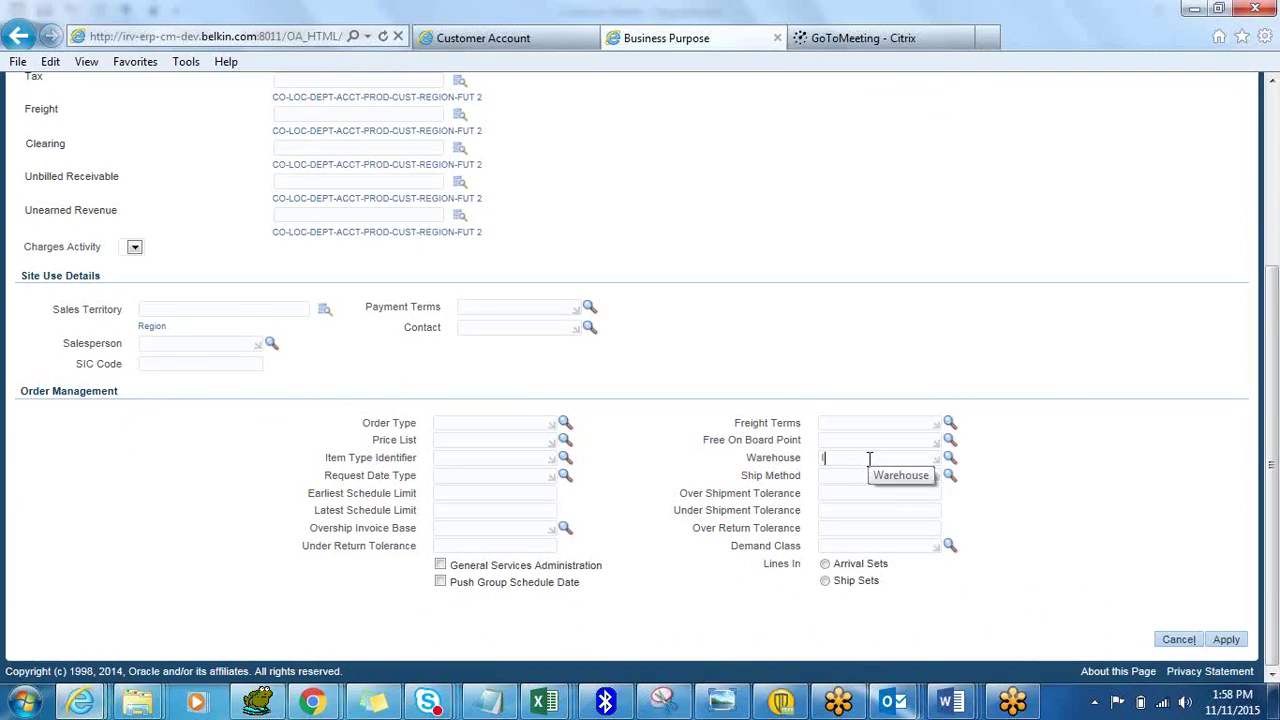
click(949, 458)
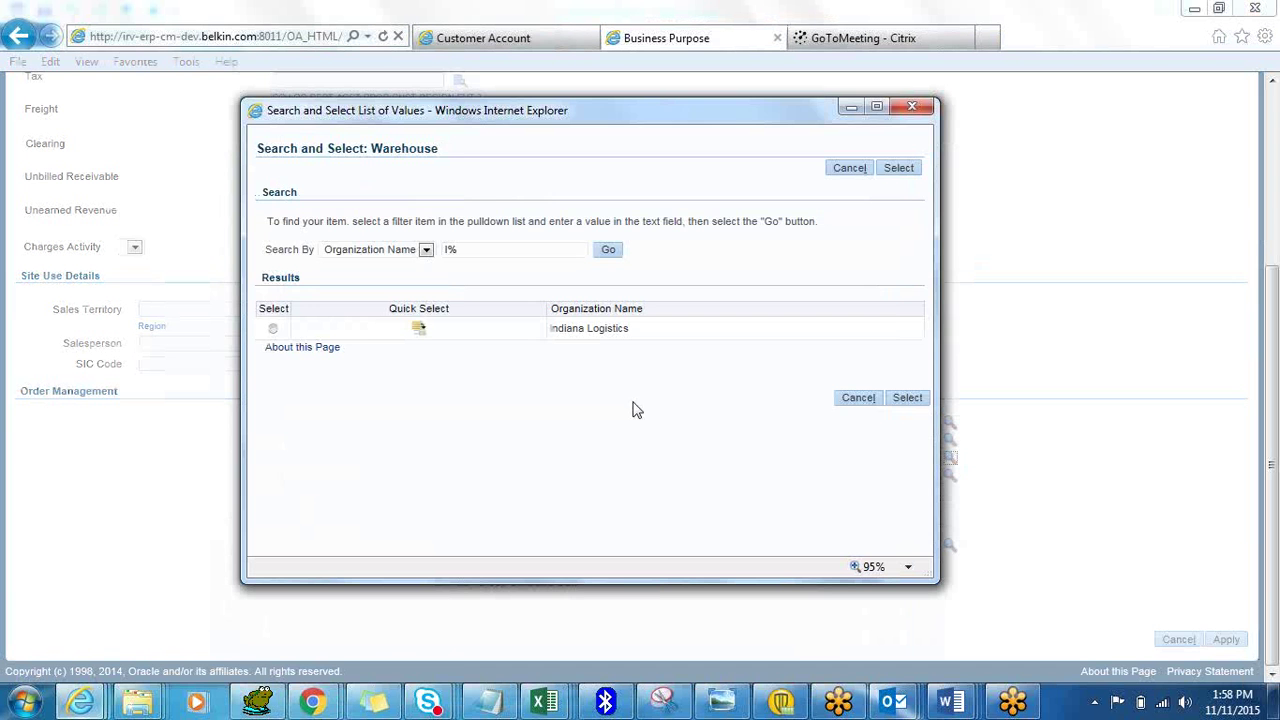
click(419, 330)
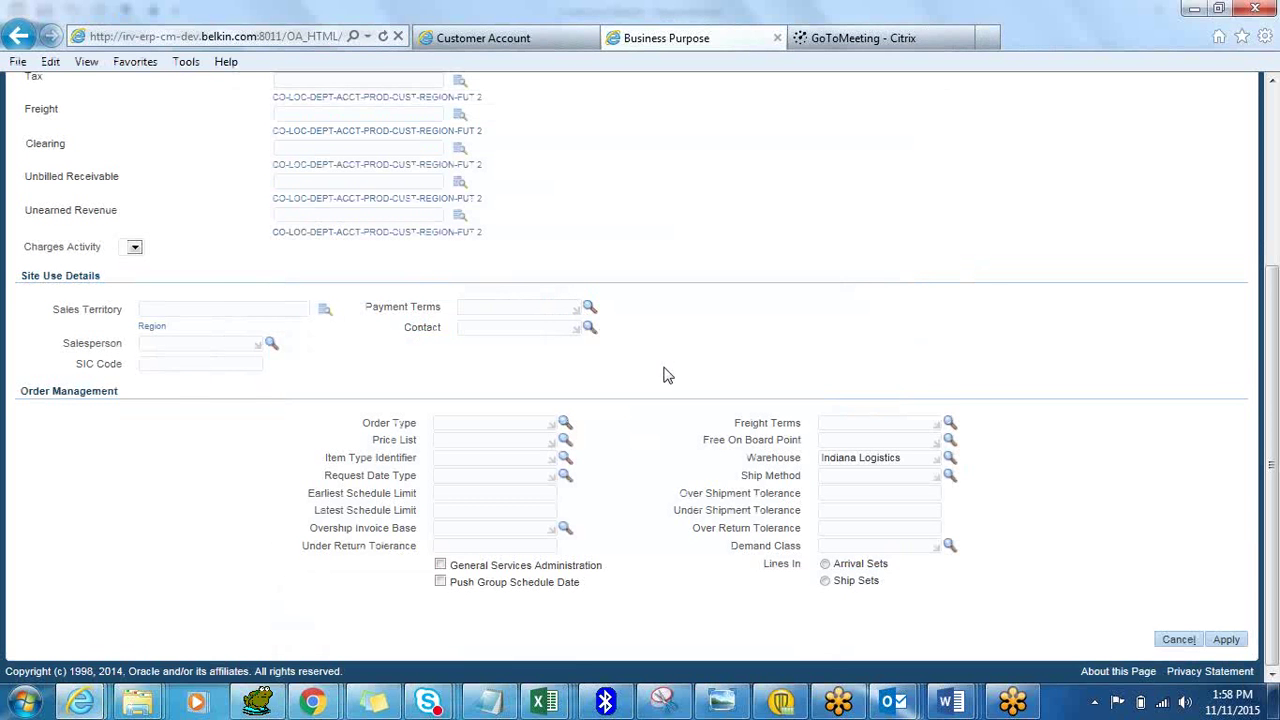
click(1226, 639)
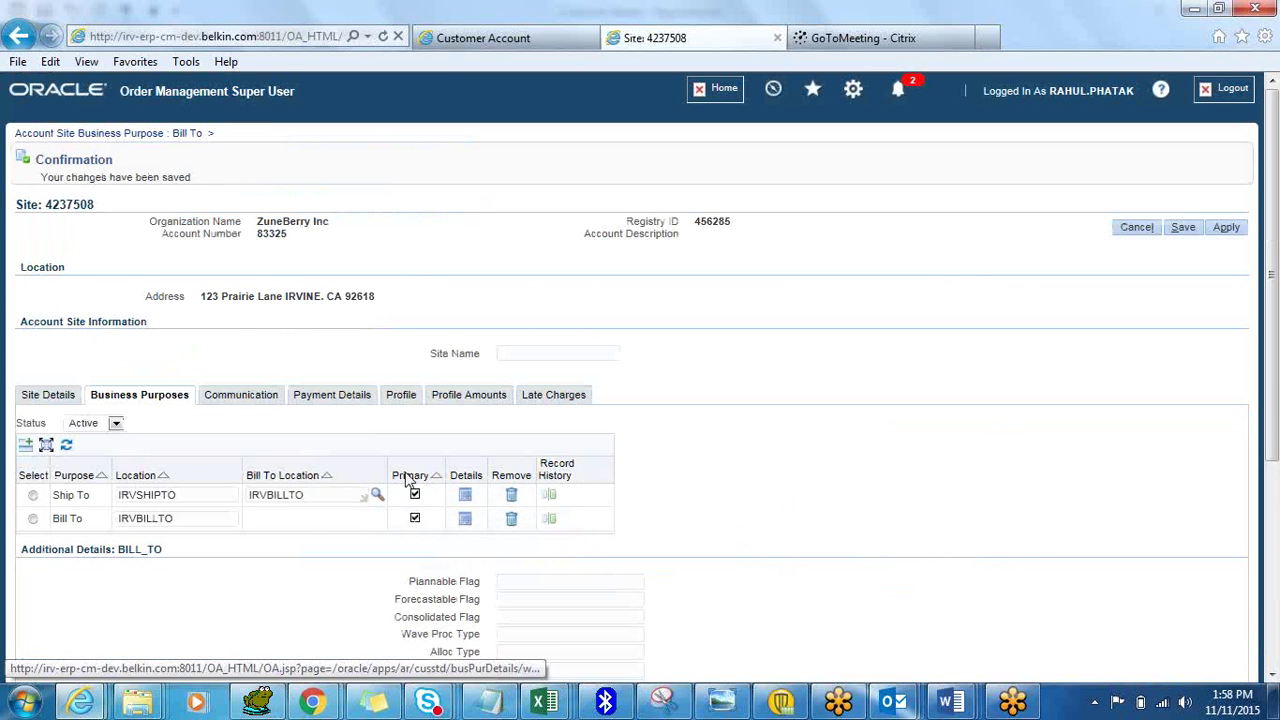
On the site's profile, search the Collector list with %, U and US terms.
click(33, 519)
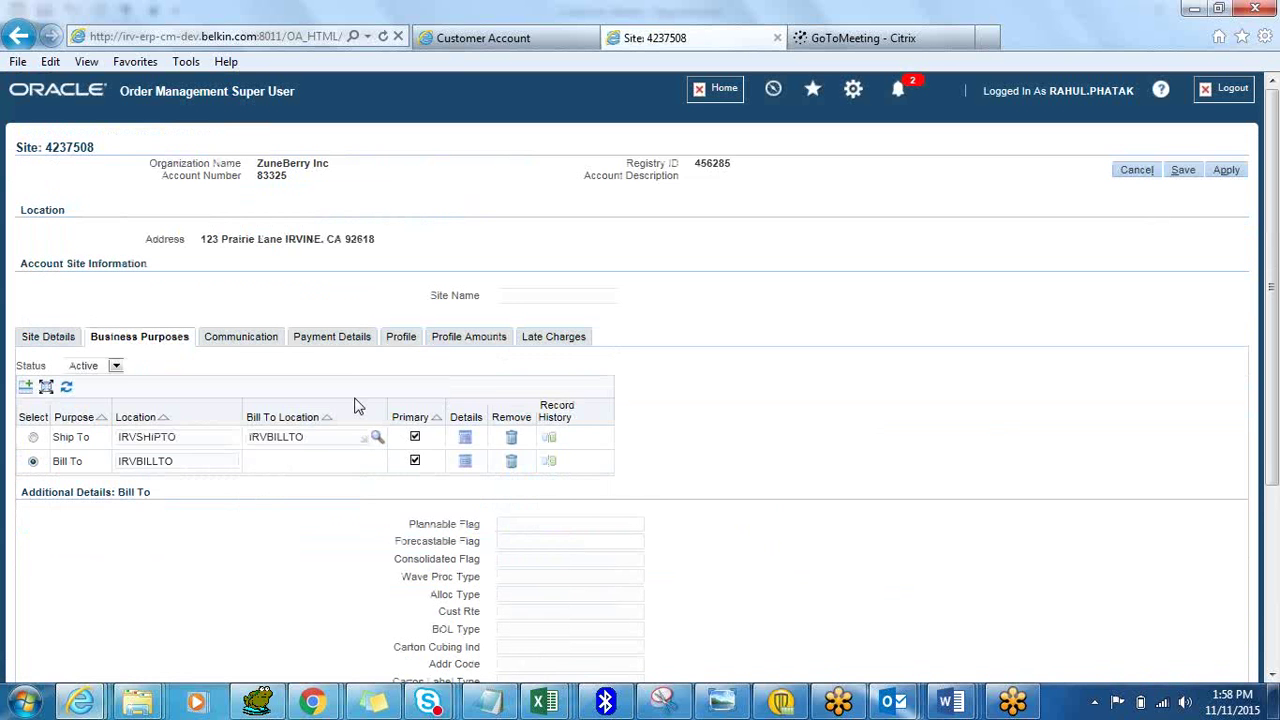
click(402, 340)
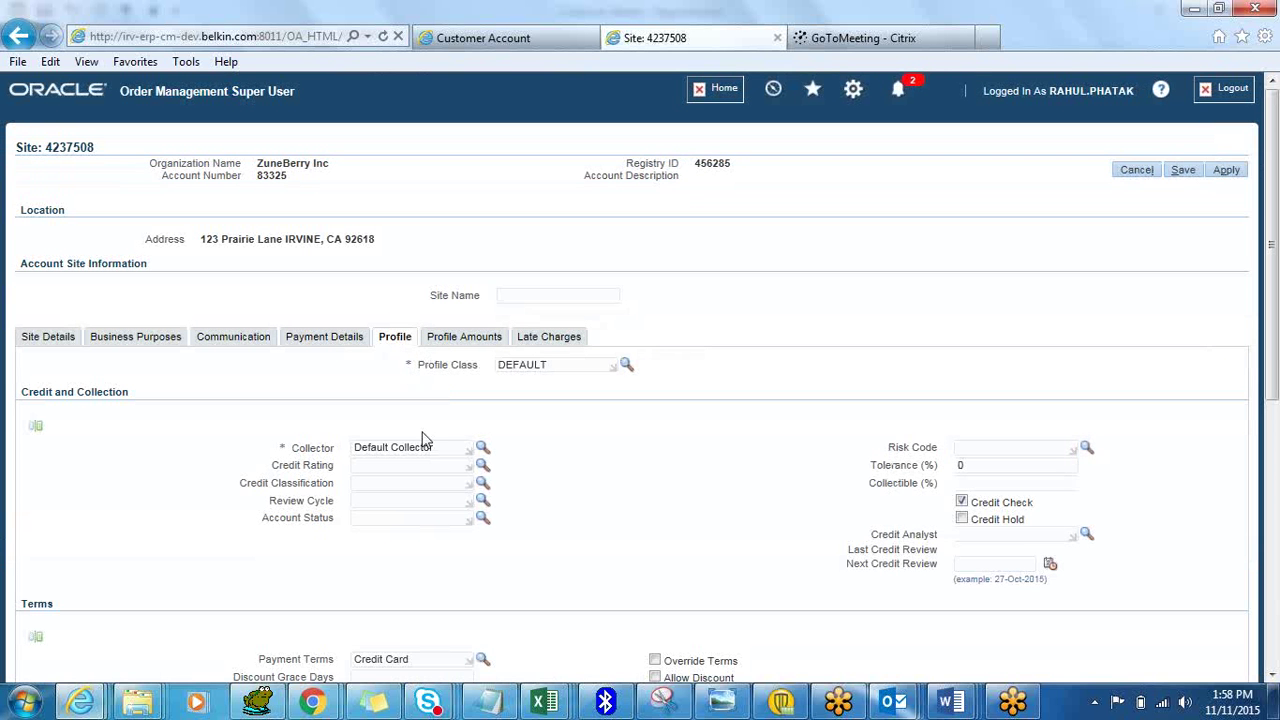
click(483, 450)
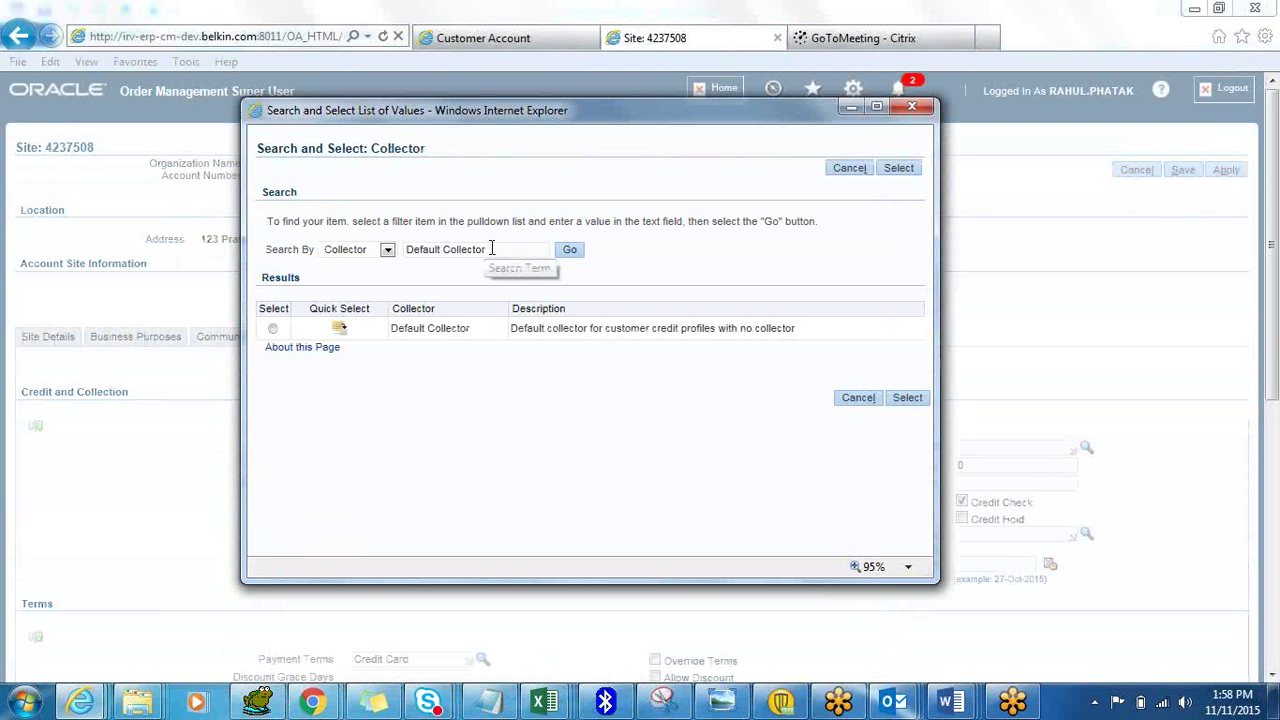
drag(486, 249, 292, 241)
text(%)
key(Return)
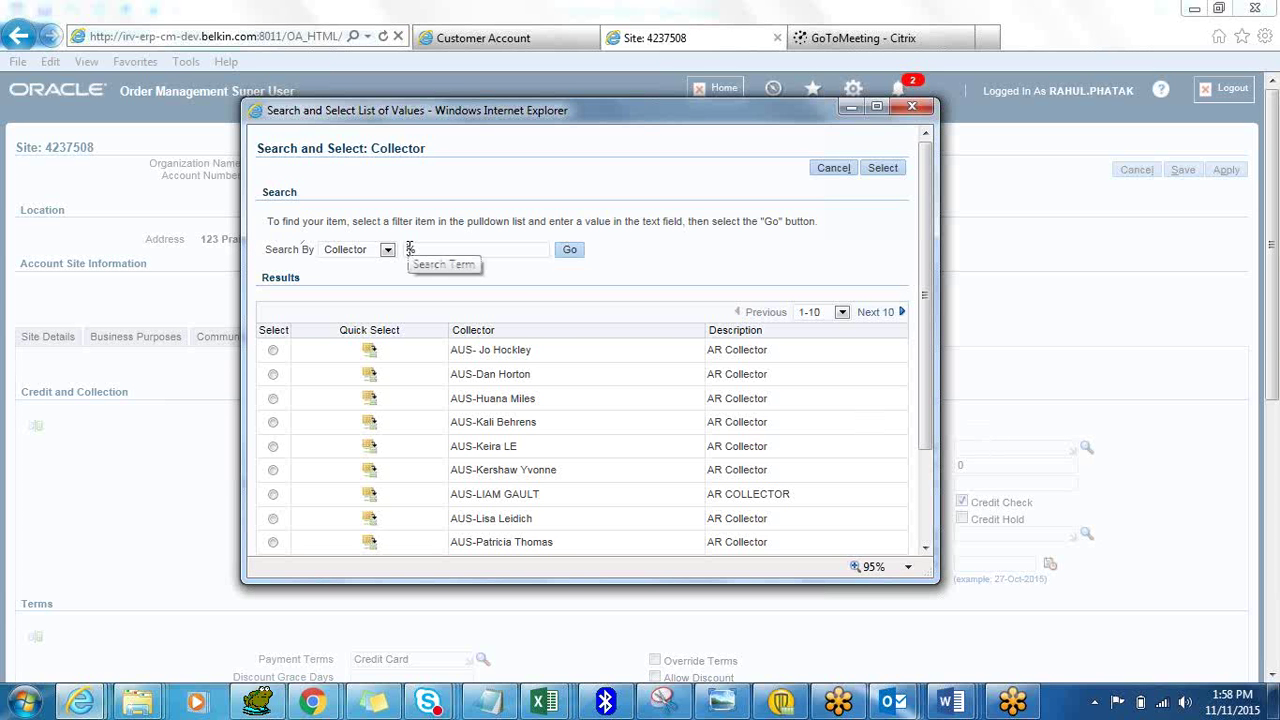
click(569, 250)
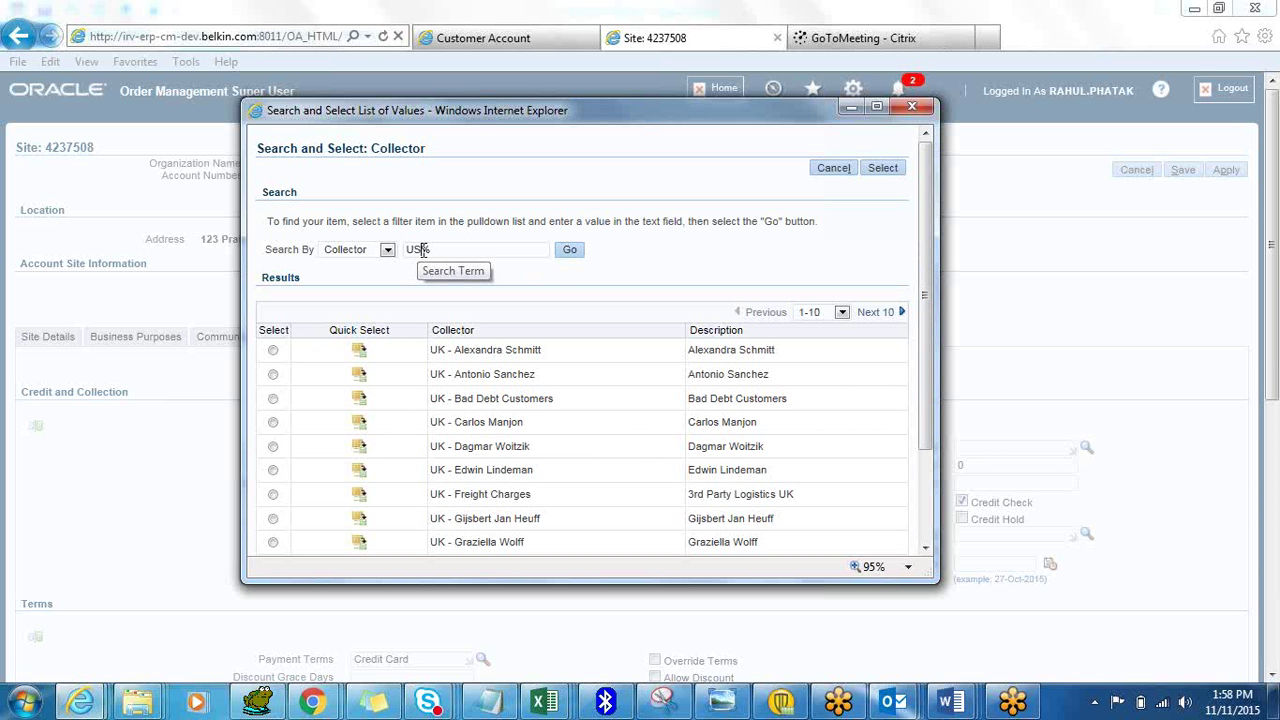
click(567, 252)
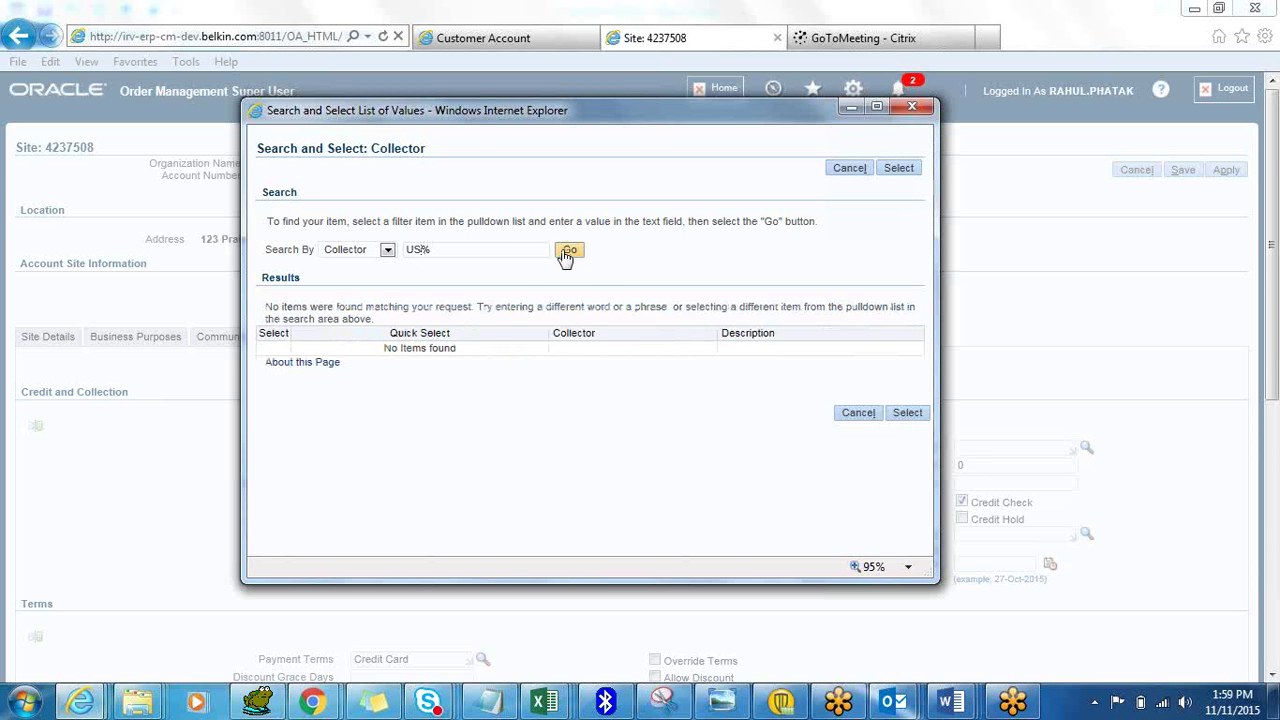
click(525, 245)
key(BackSpace)
key(BackSpace)
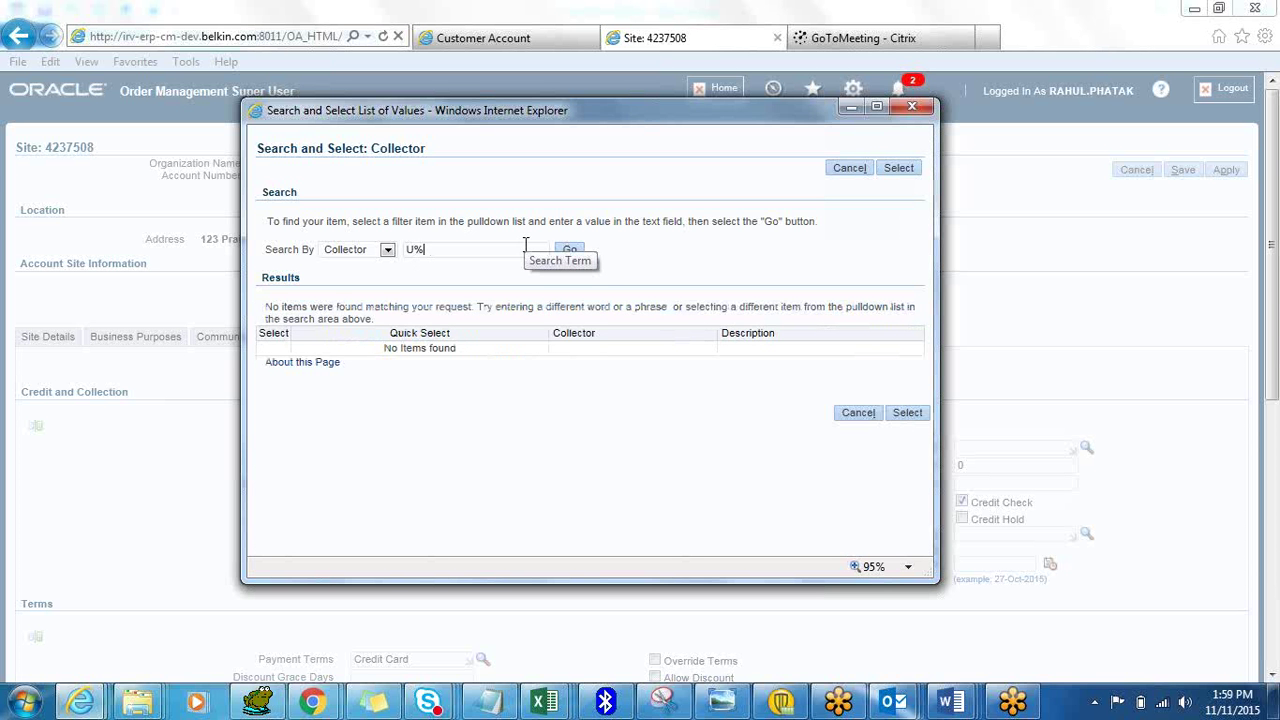
key(Return)
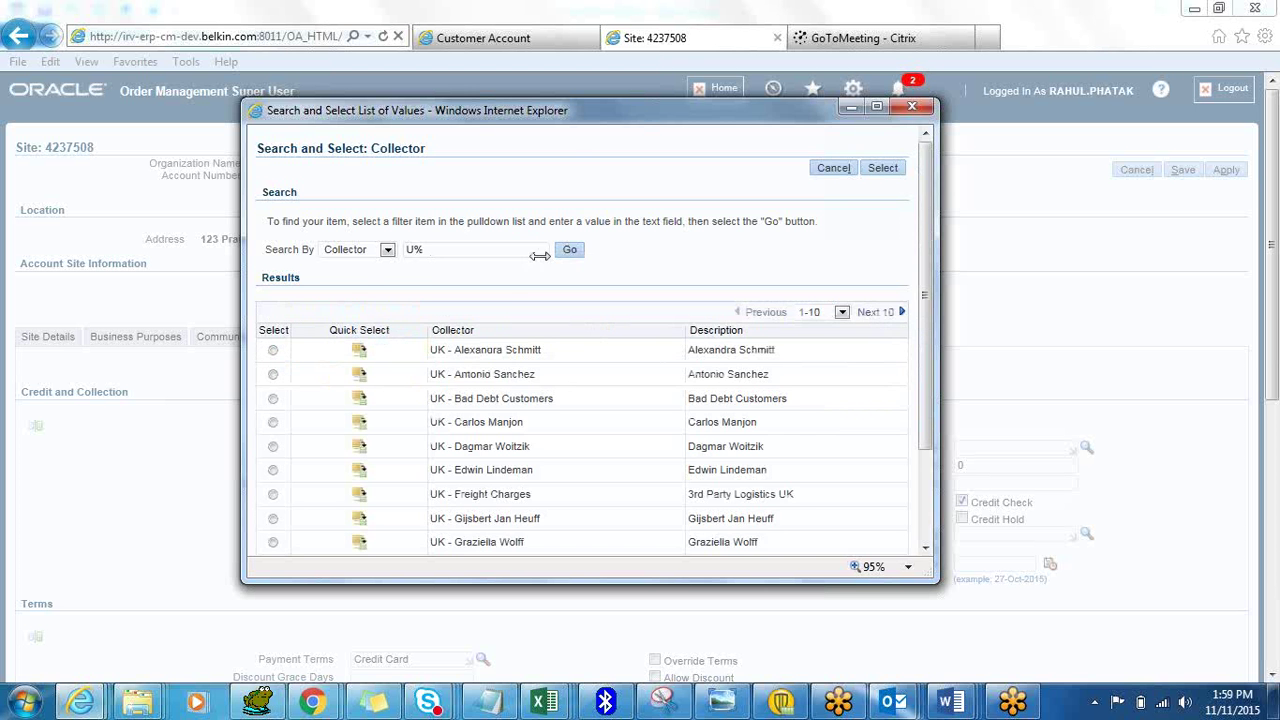
Page through the collector results and rerun the % wildcard search.
scroll(541, 257, down, 3)
click(878, 466)
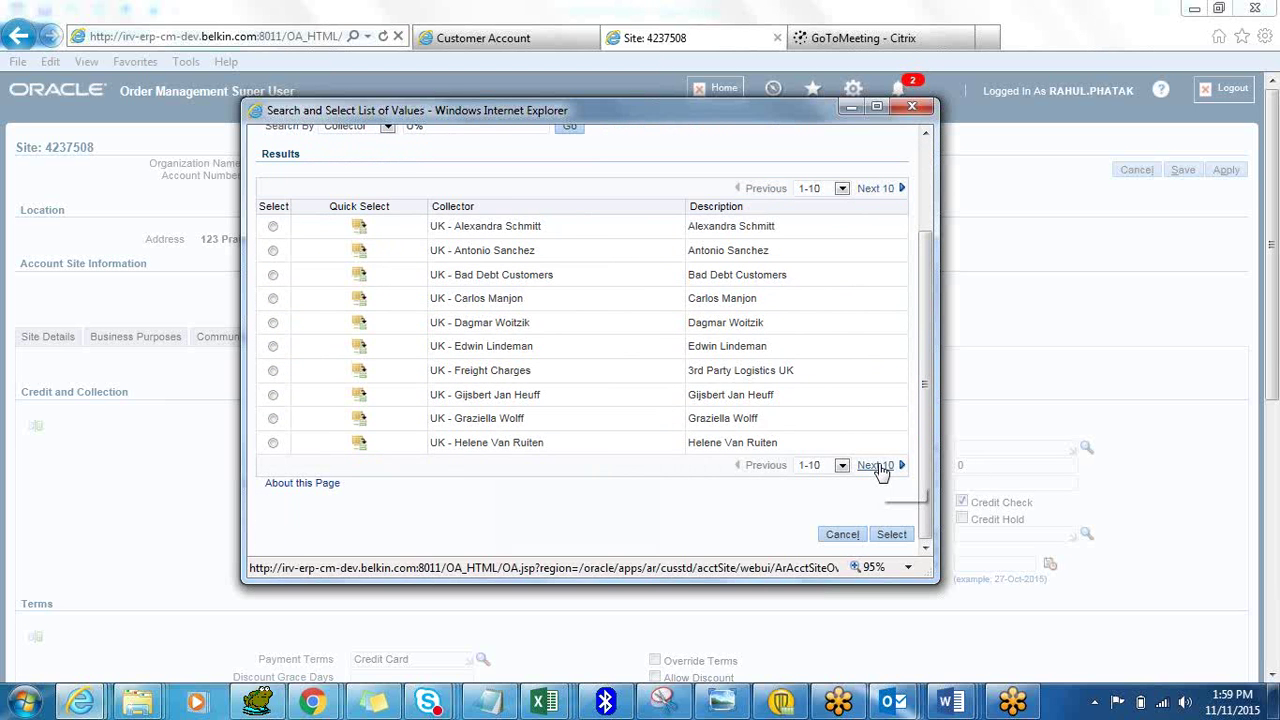
click(878, 466)
click(878, 466)
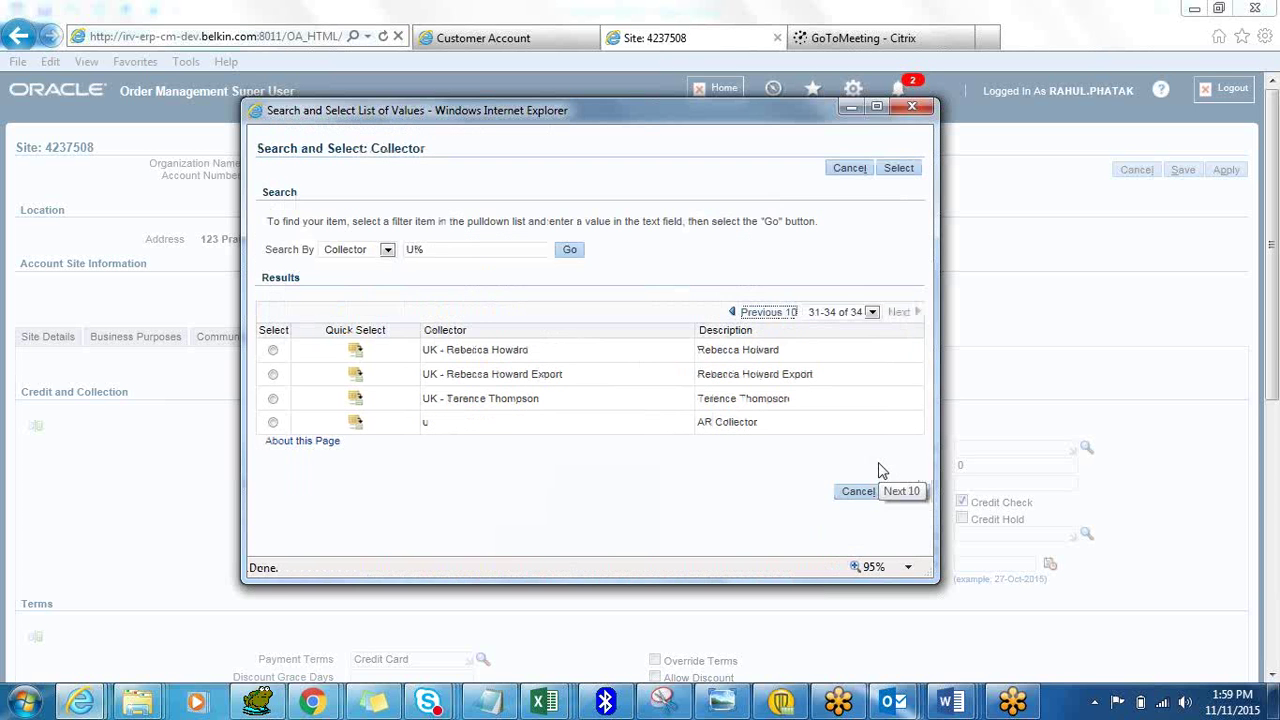
double_click(407, 252)
text(%)
key(Return)
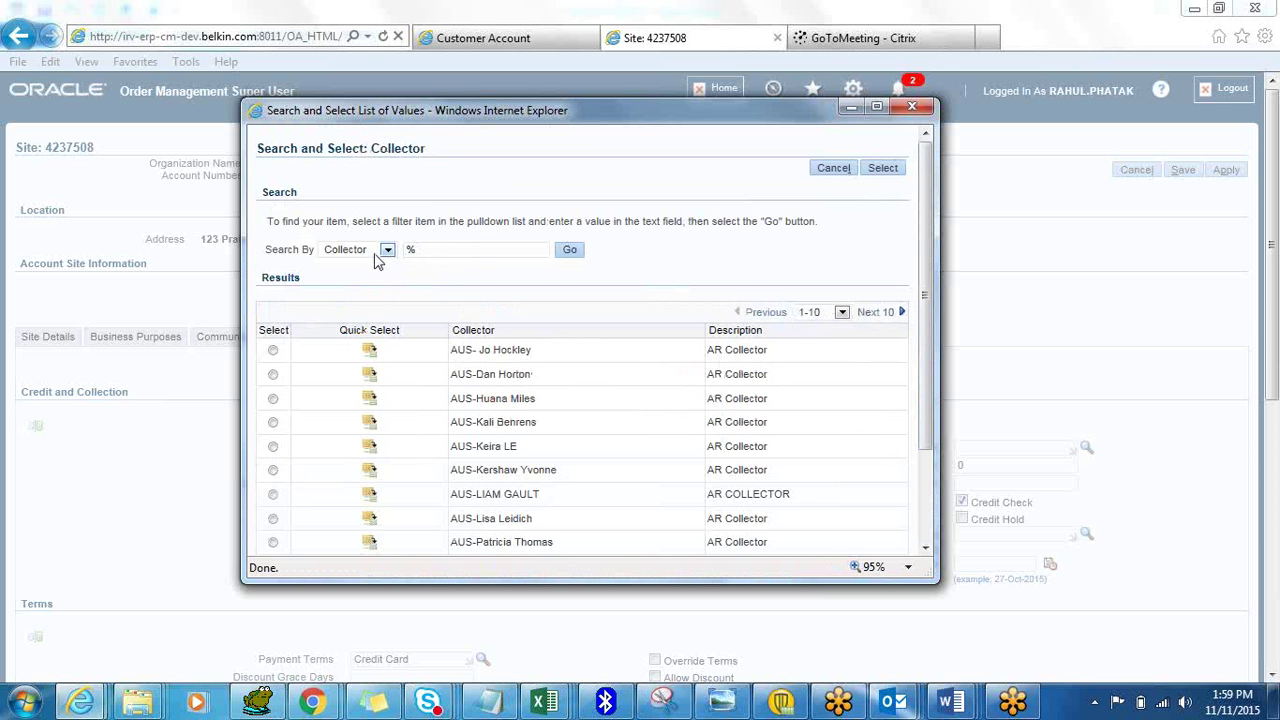
scroll(928, 350, down, 3)
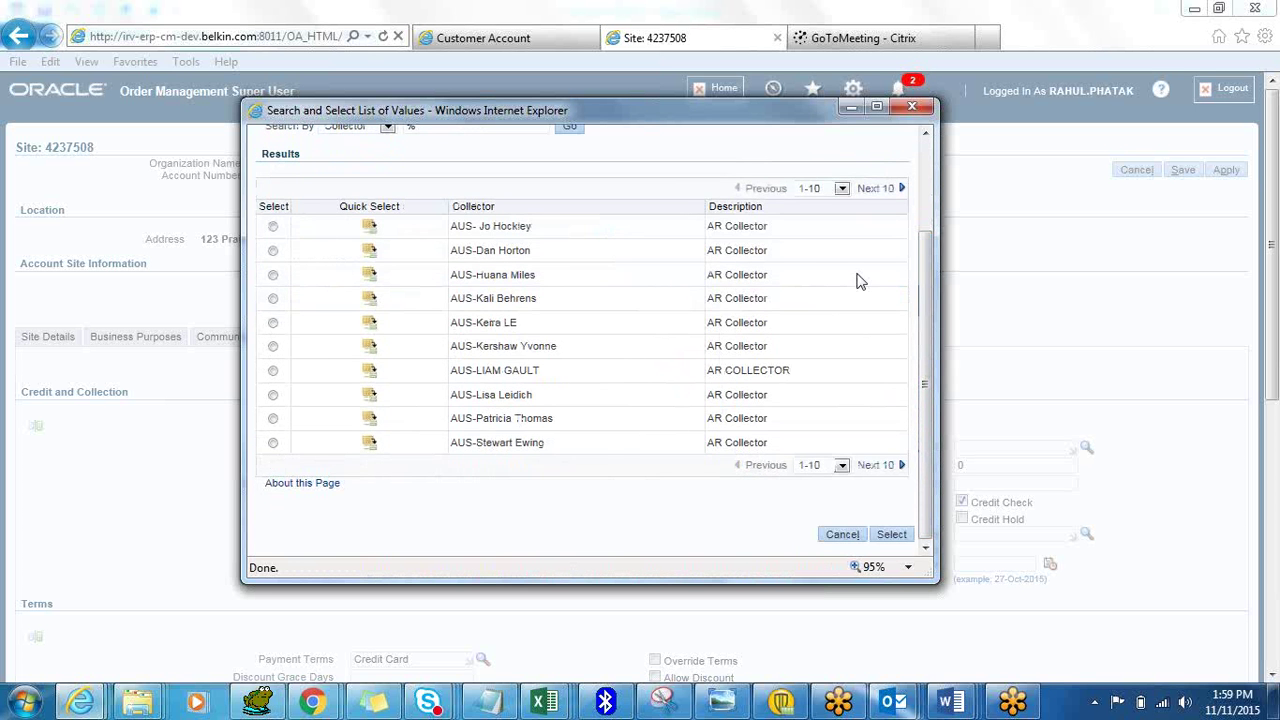
click(873, 190)
click(873, 190)
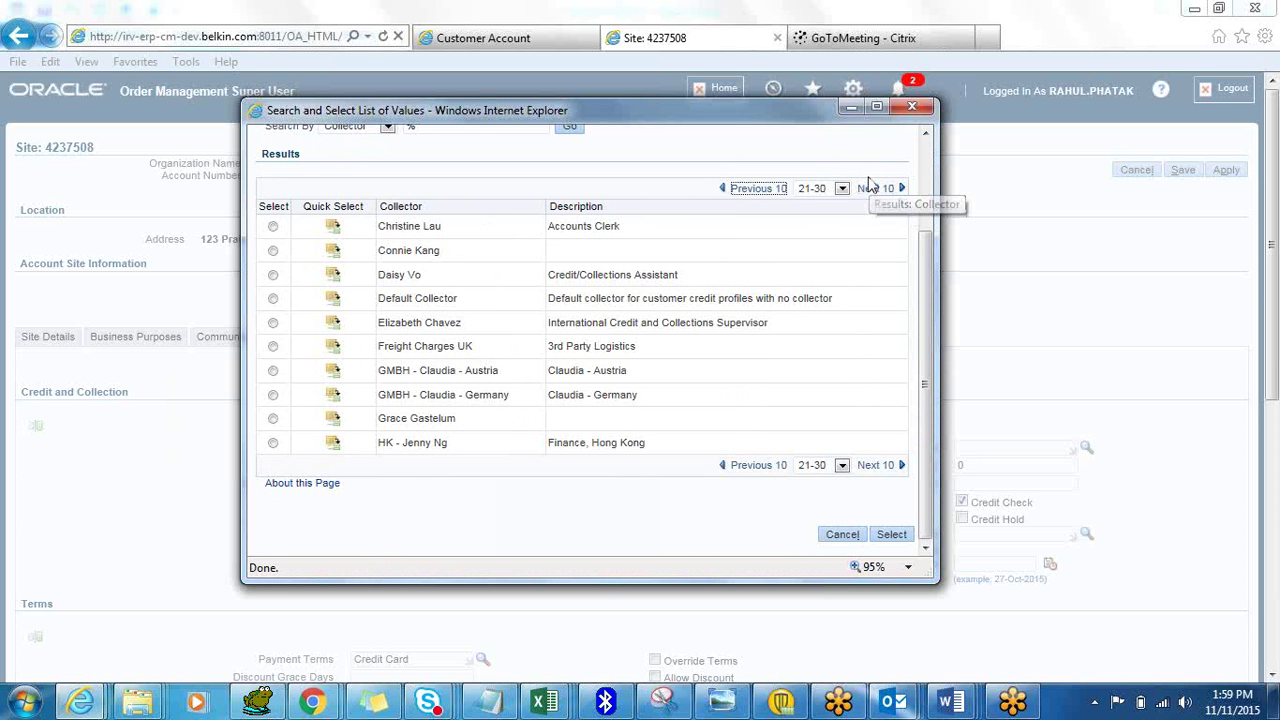
click(869, 184)
click(873, 189)
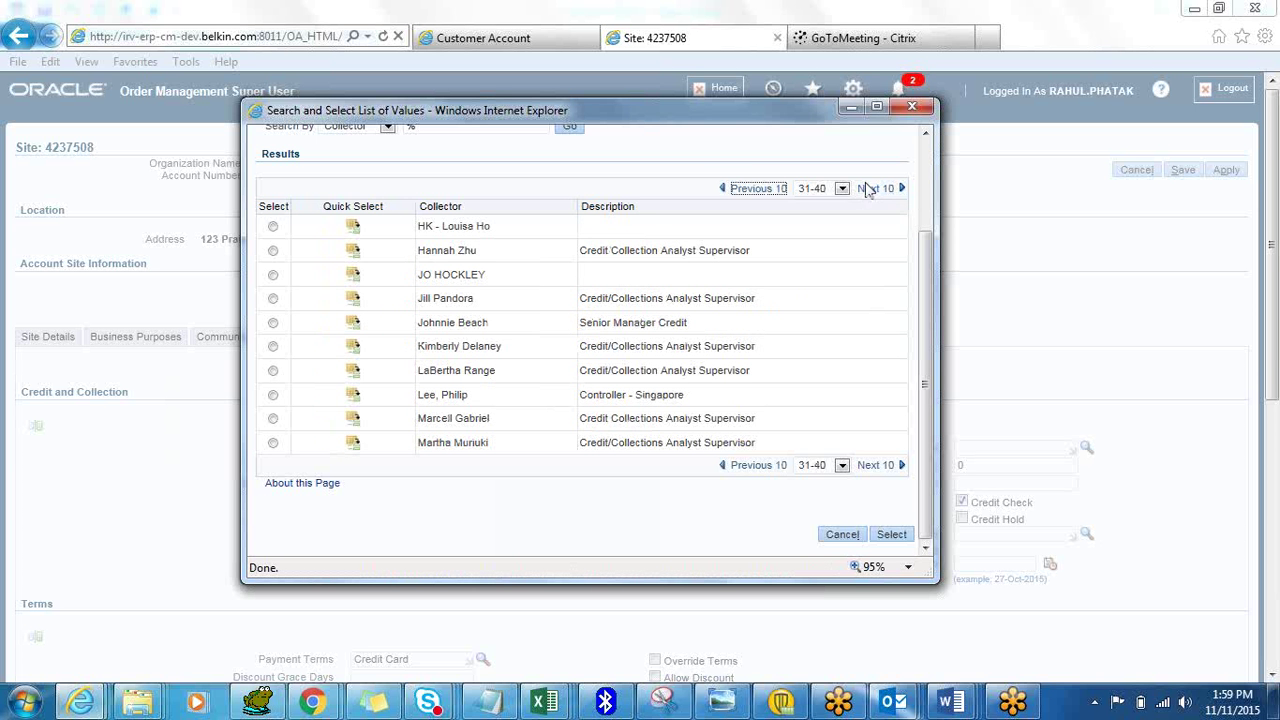
click(866, 189)
click(872, 188)
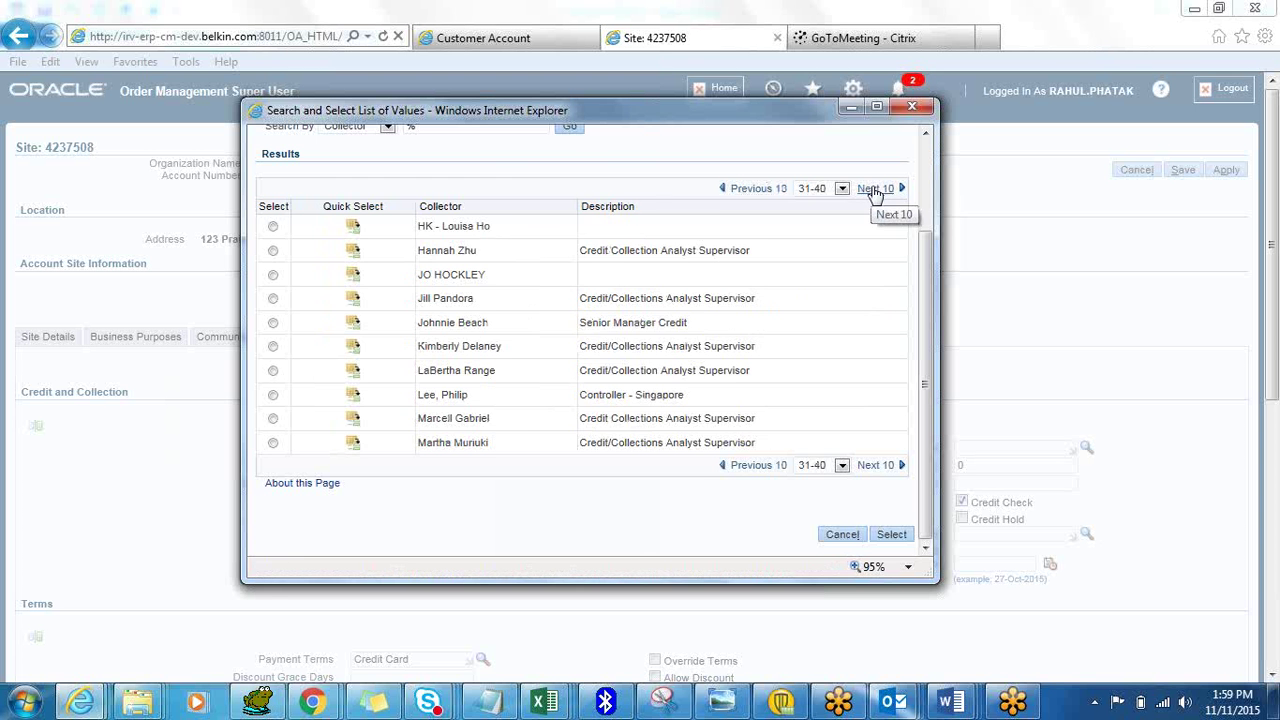
click(874, 189)
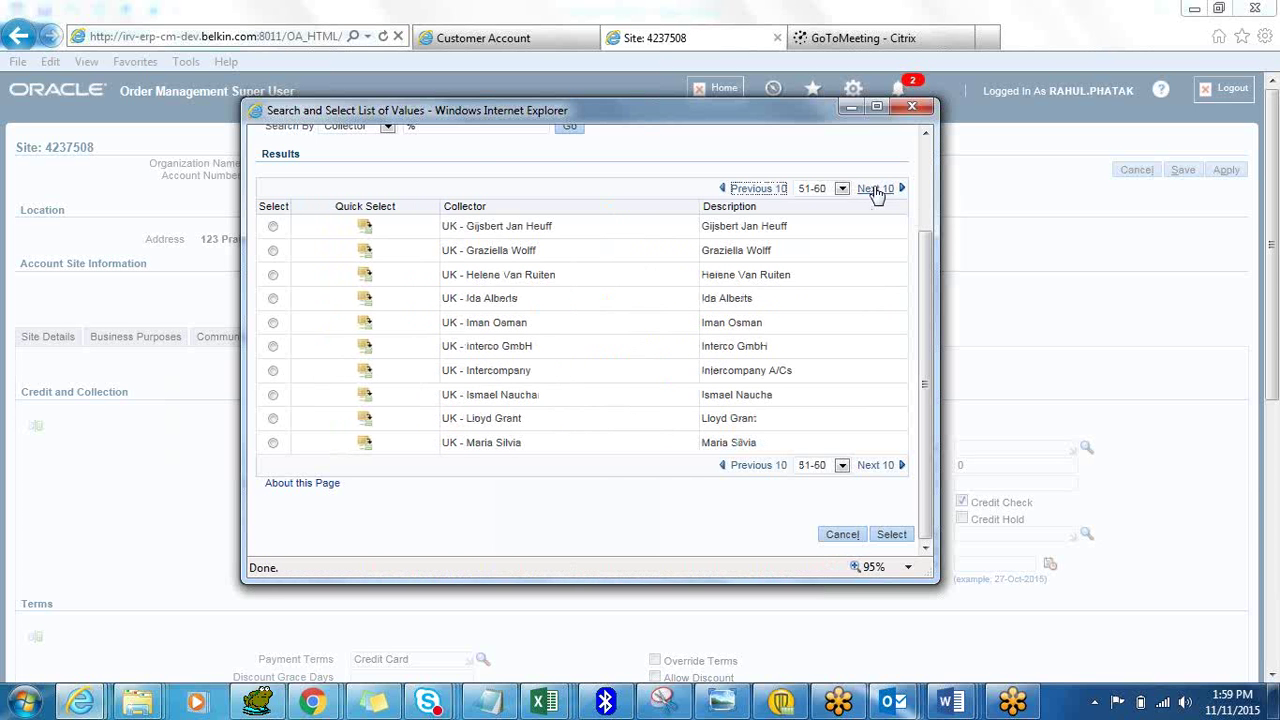
scroll(557, 188, up, 3)
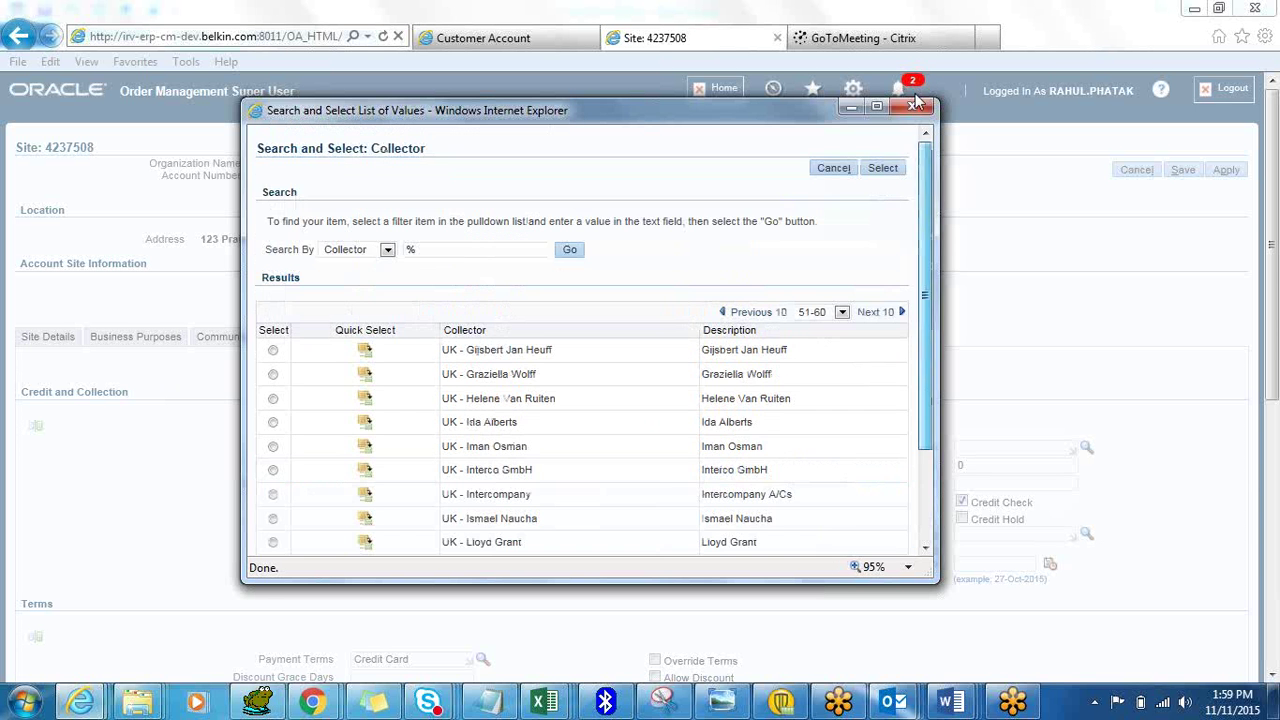
click(449, 251)
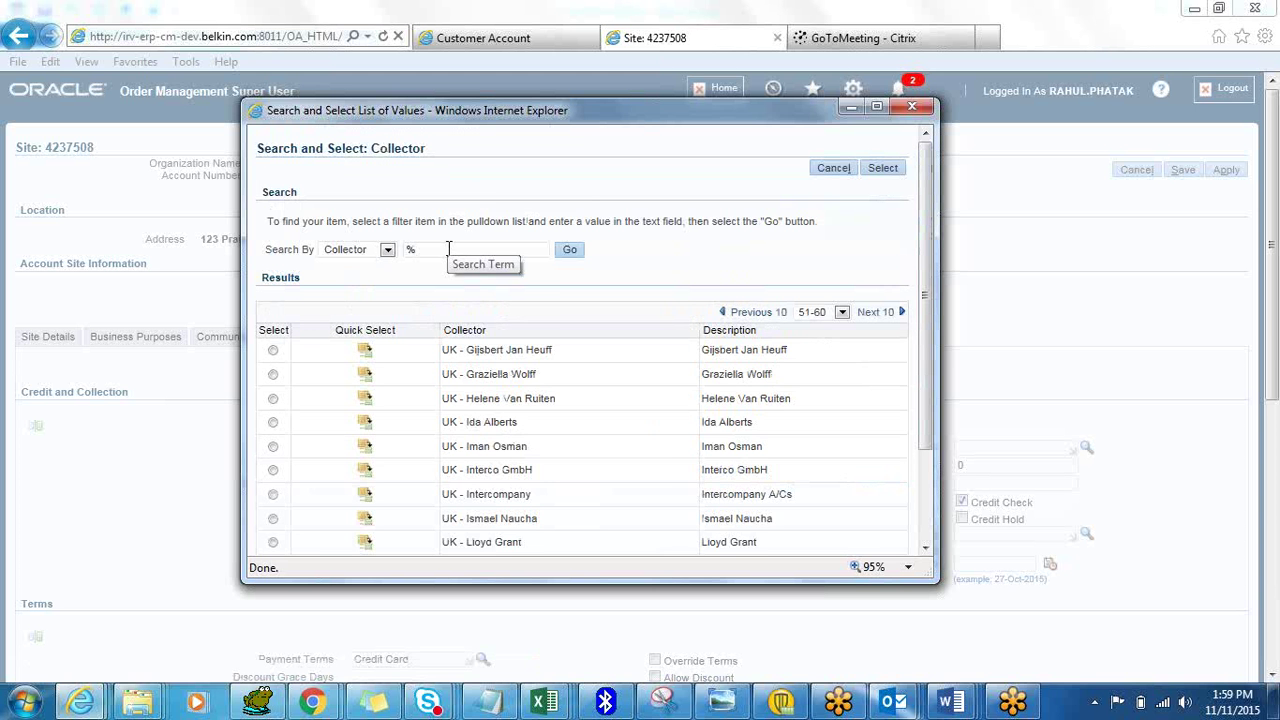
key(Return)
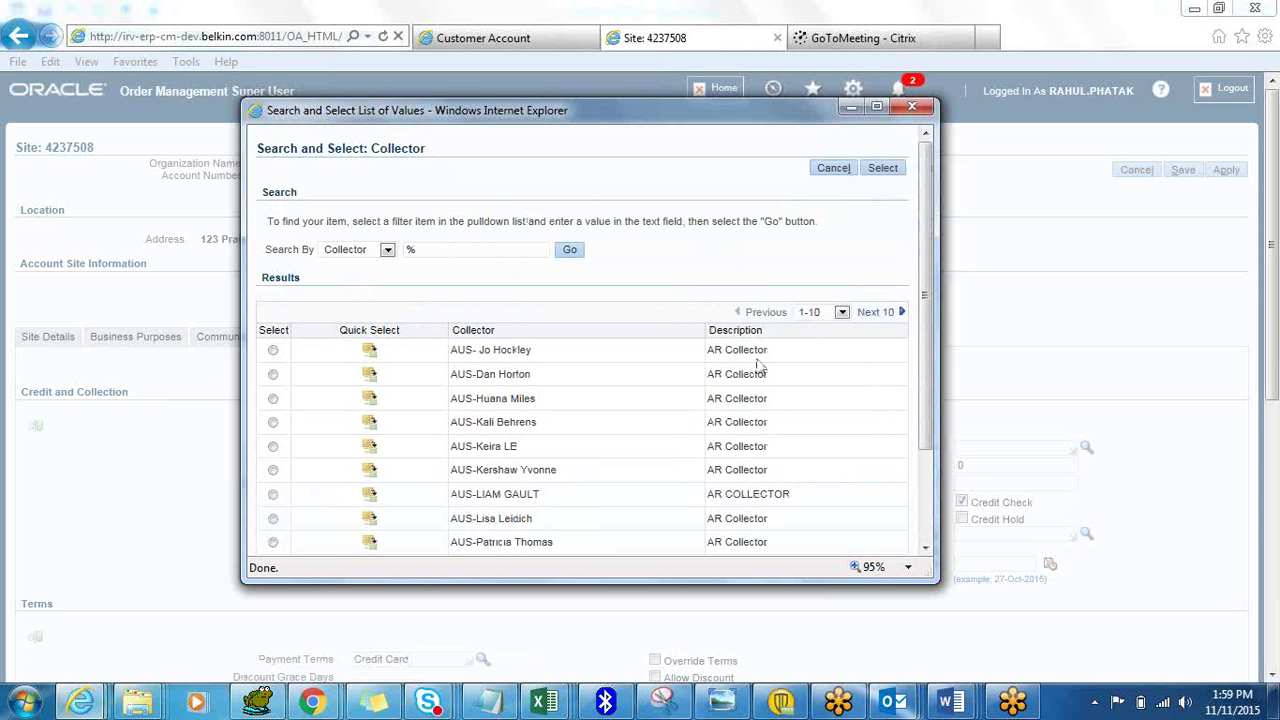
Page to collectors 21-30 and quick-select Default Collector.
click(871, 316)
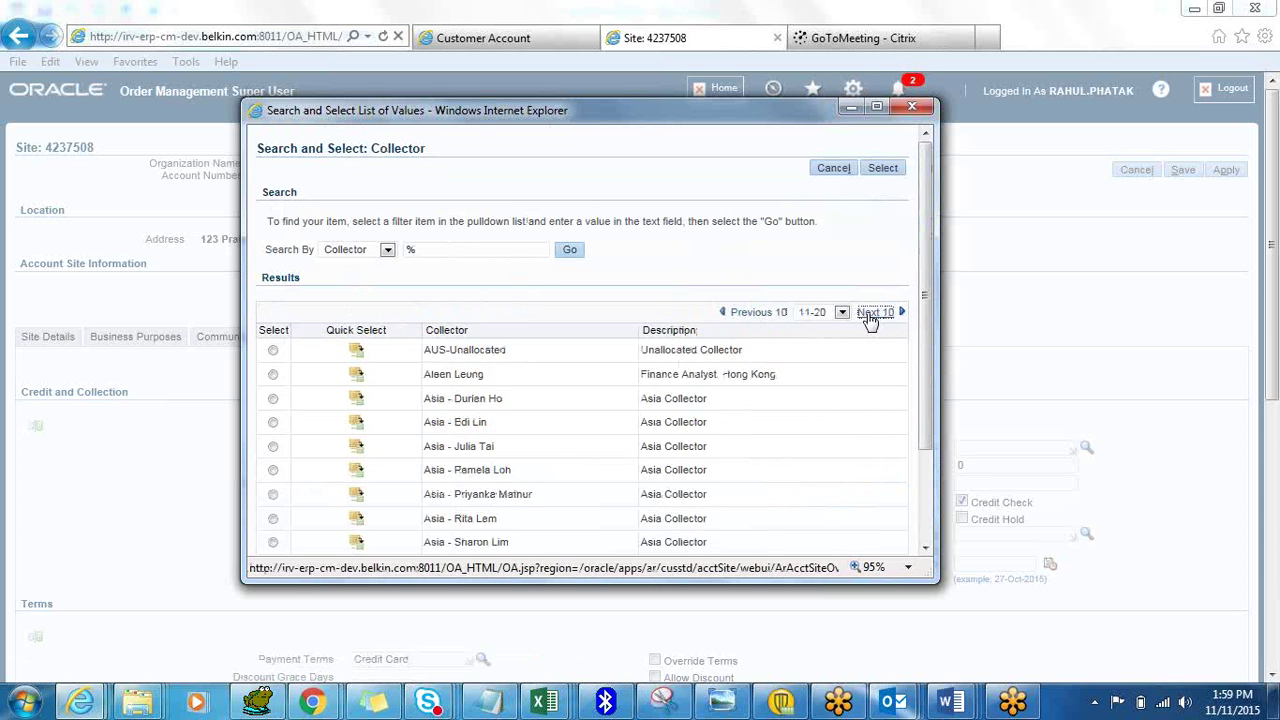
click(870, 316)
click(870, 316)
click(870, 316)
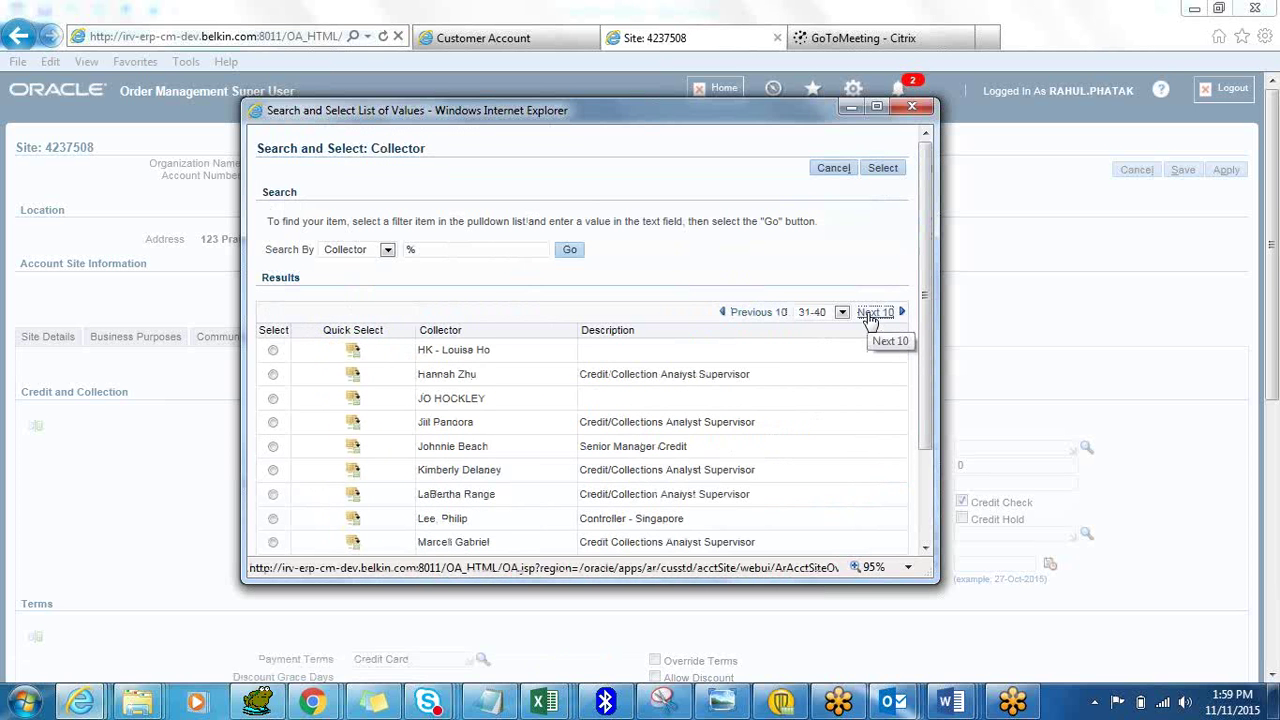
click(870, 316)
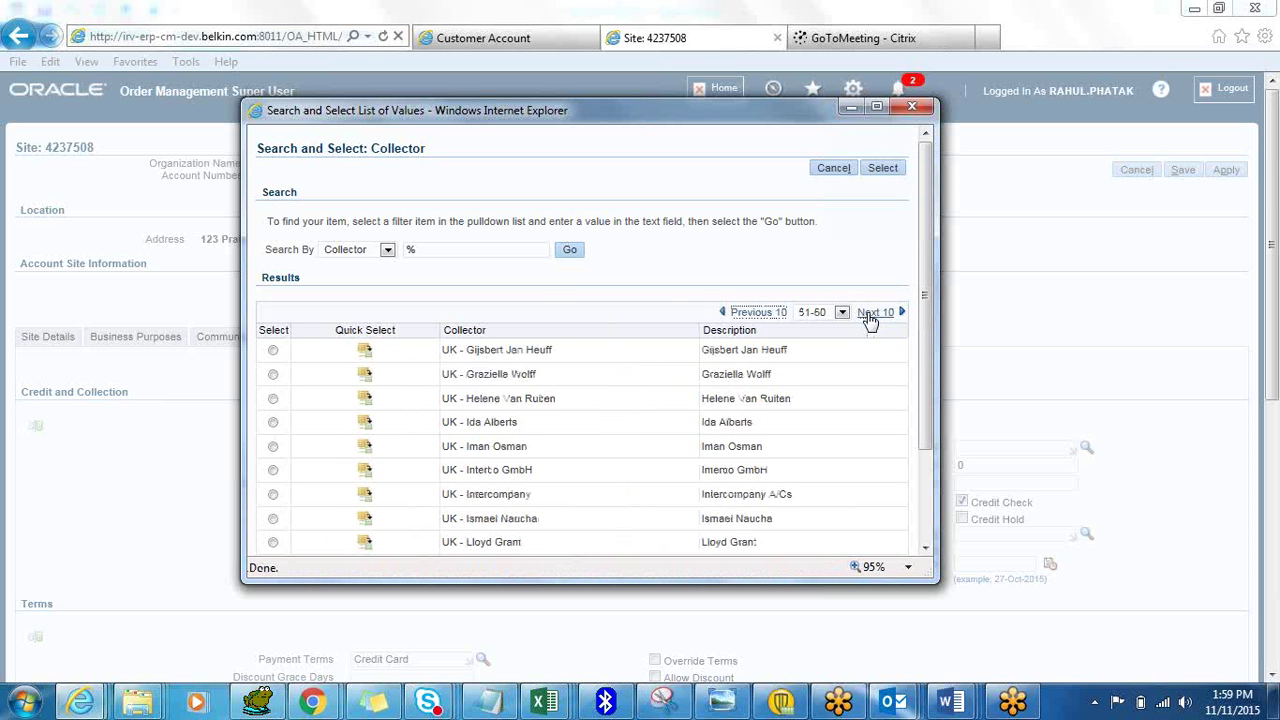
click(870, 316)
click(870, 316)
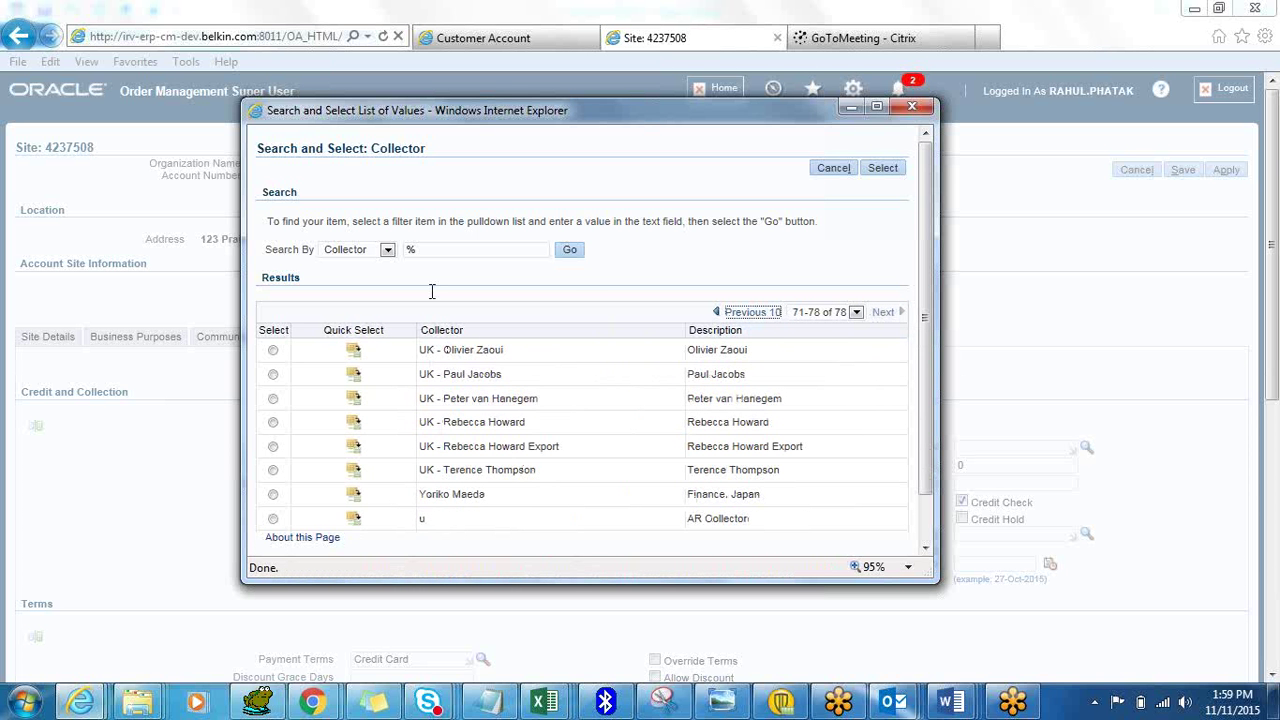
click(573, 250)
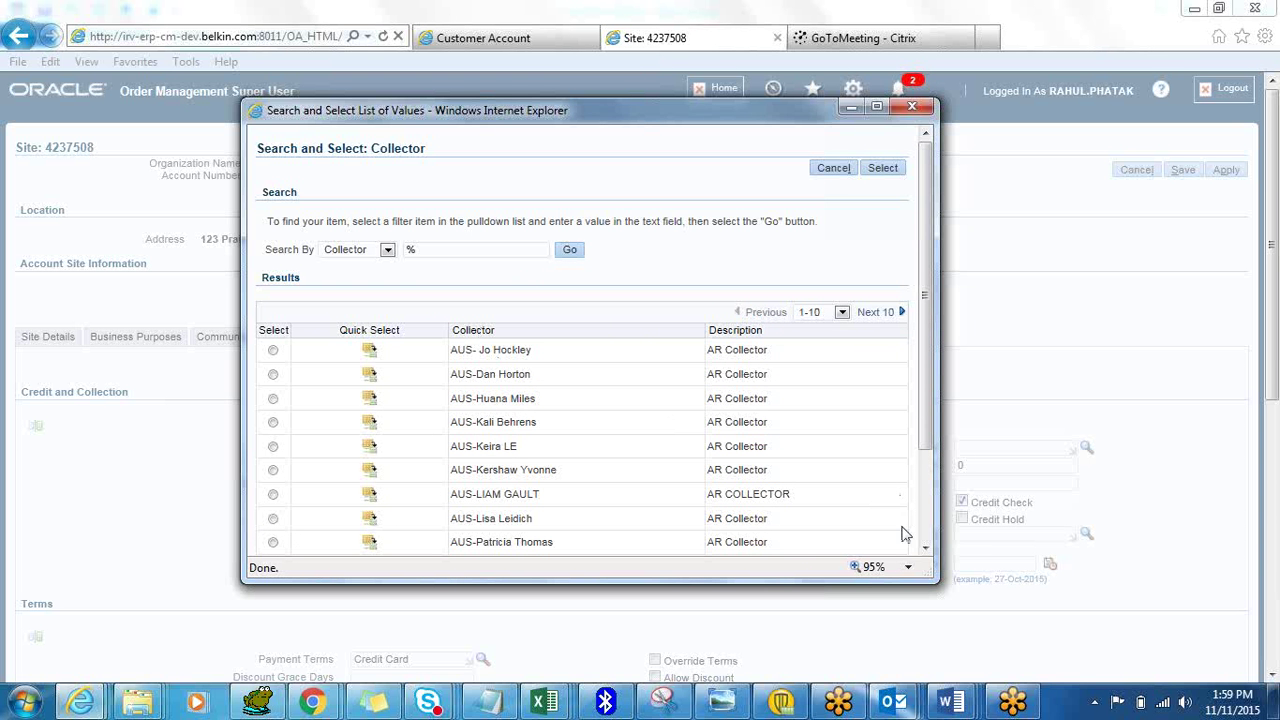
scroll(920, 530, down, 2)
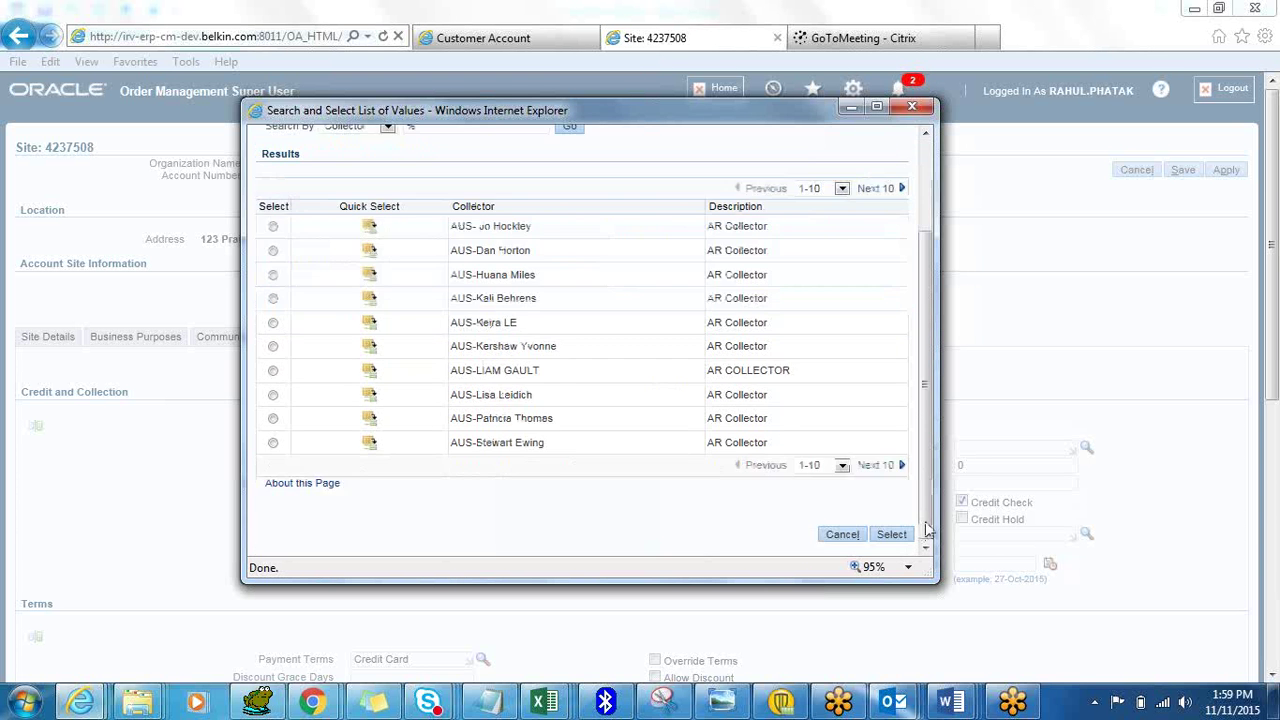
click(876, 466)
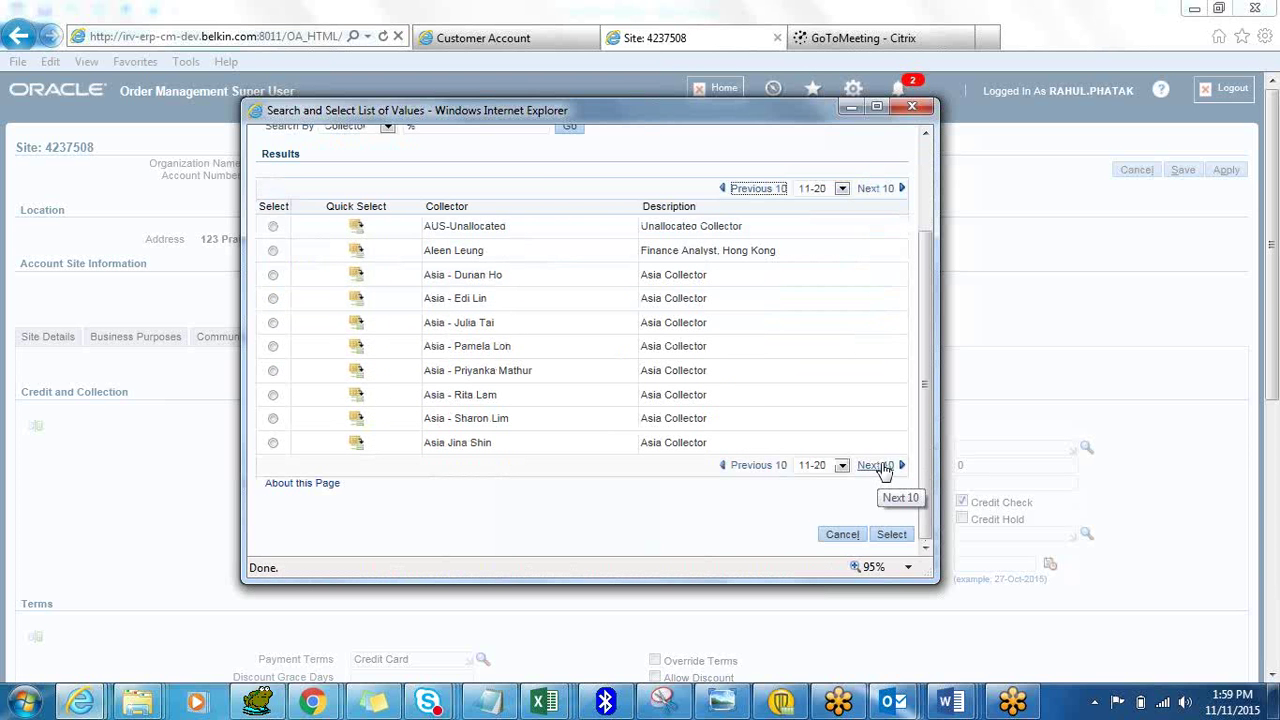
click(880, 470)
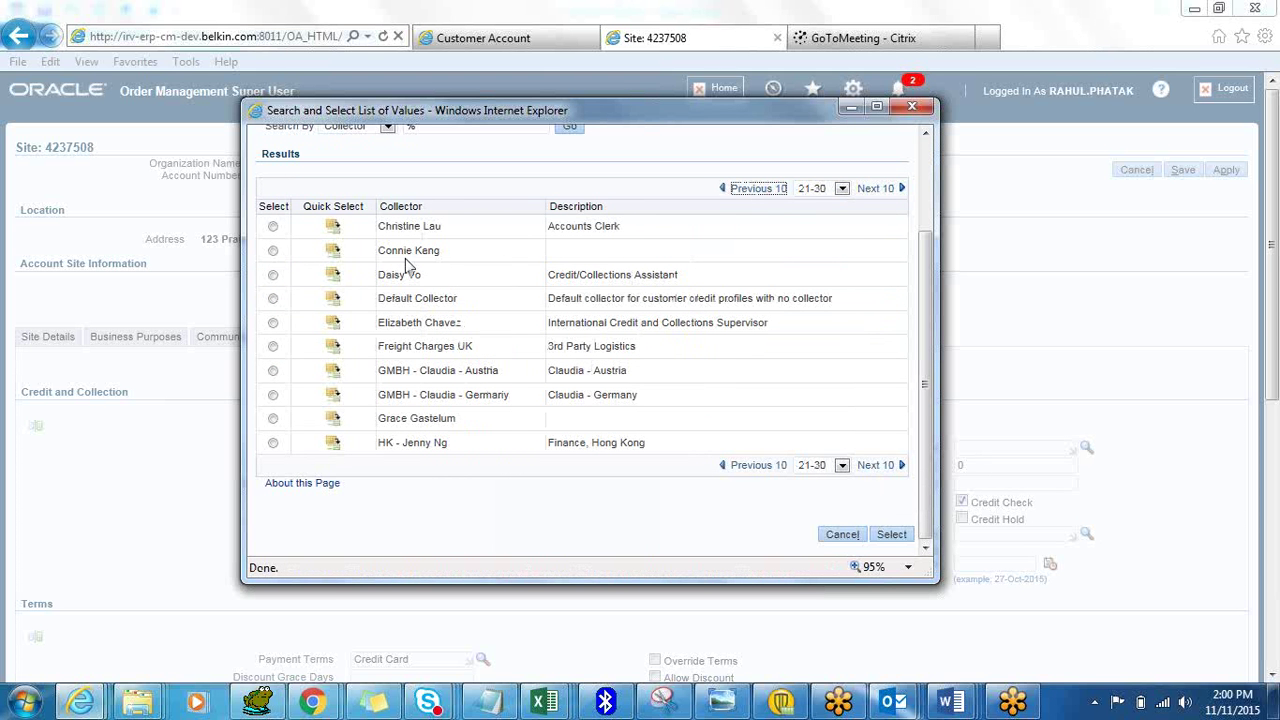
click(334, 300)
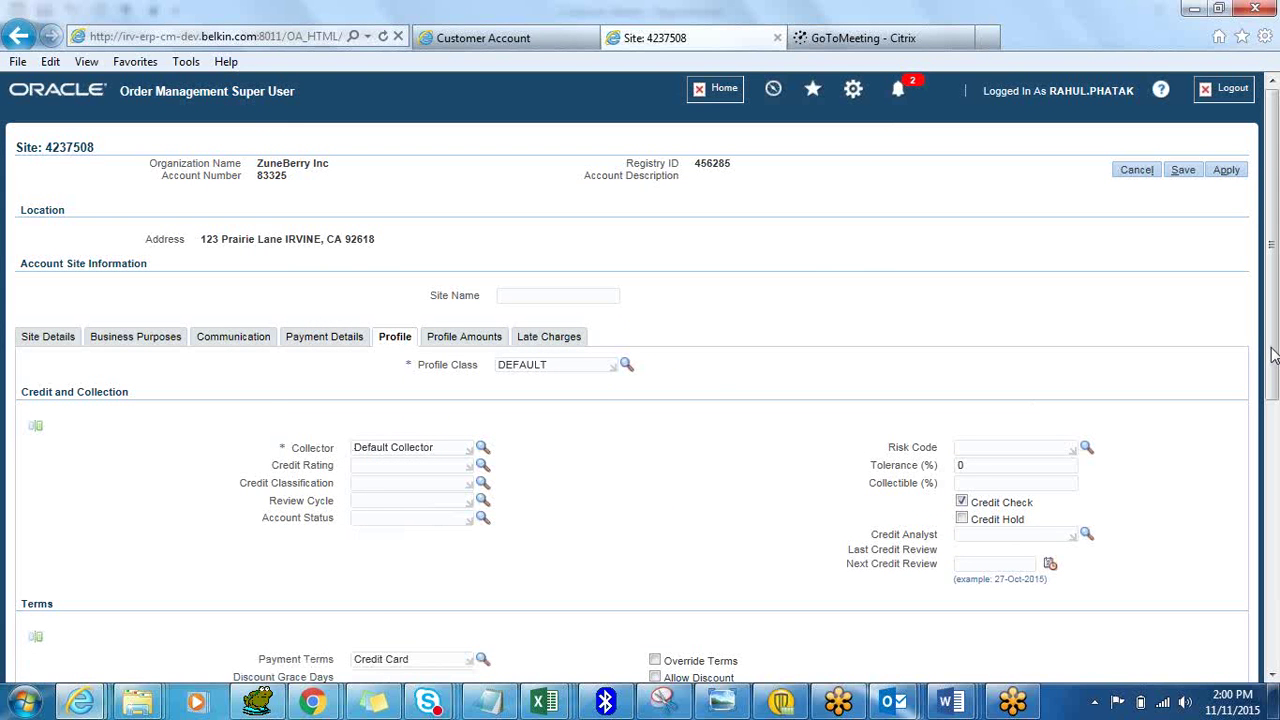
Tick Send Dunning Letters and Send Statement, then show the Profile Amounts.
drag(1273, 355, 1277, 636)
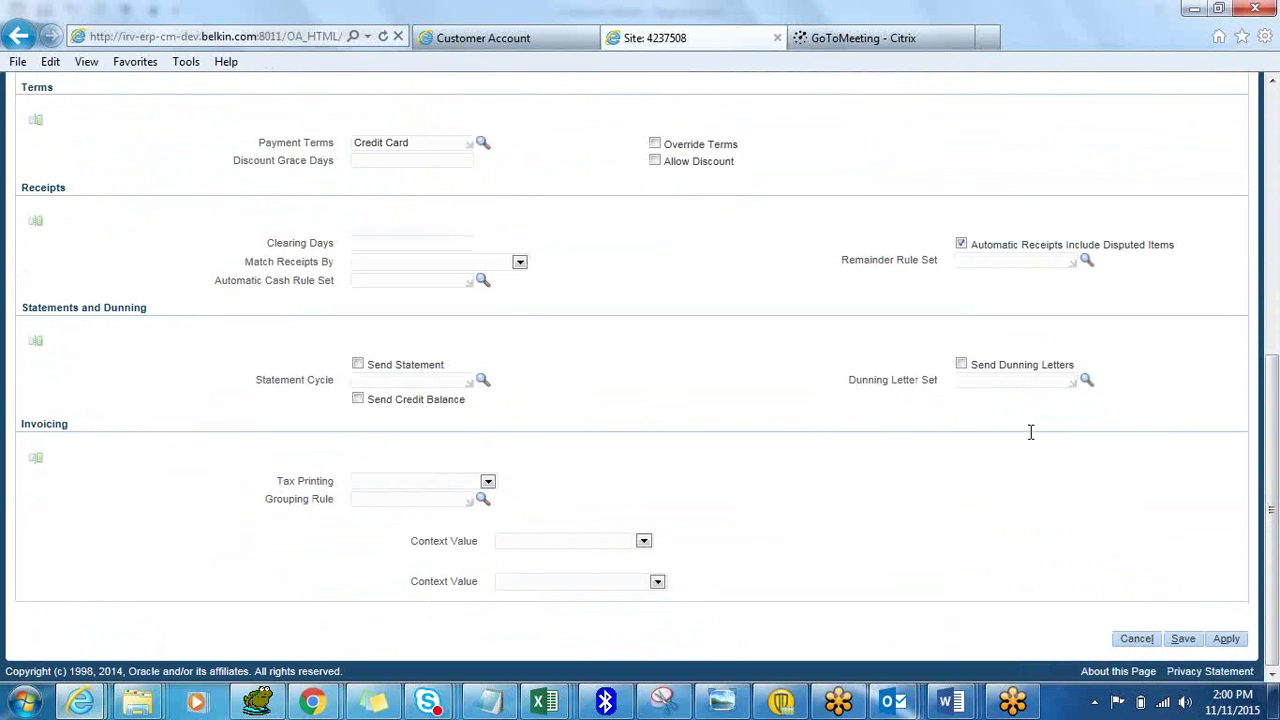
click(961, 365)
click(358, 365)
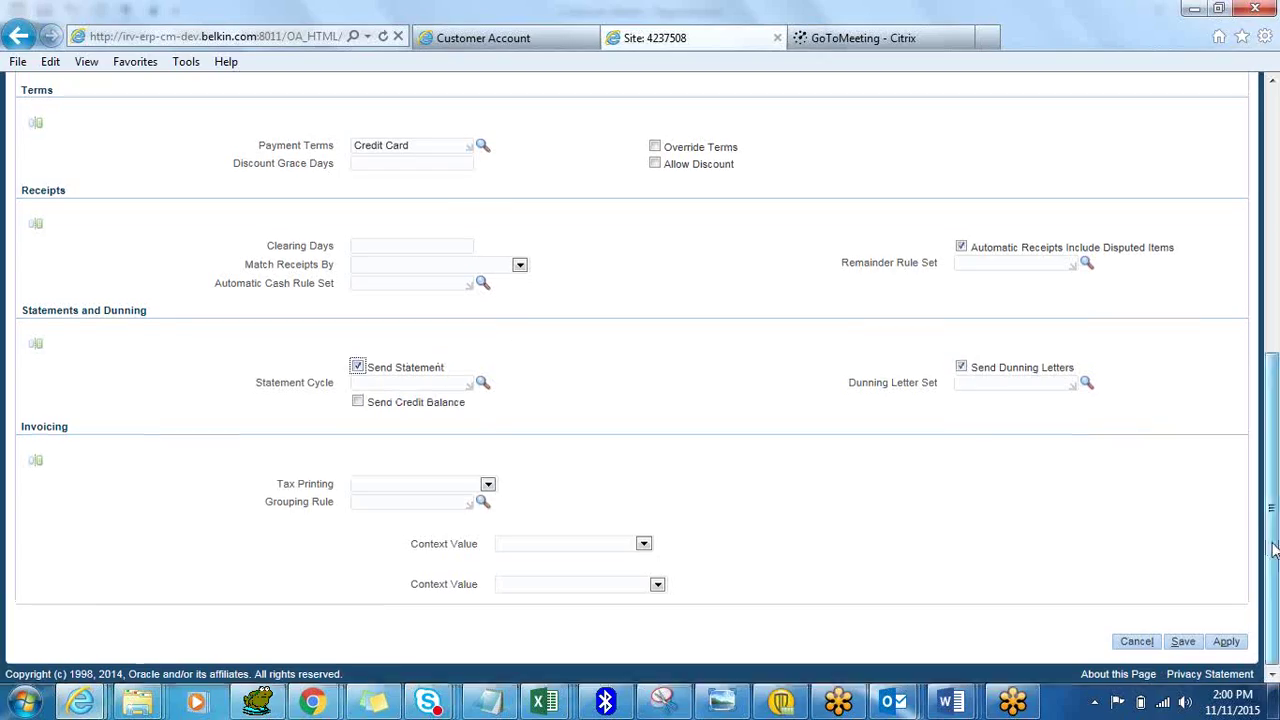
scroll(645, 241, up, 4)
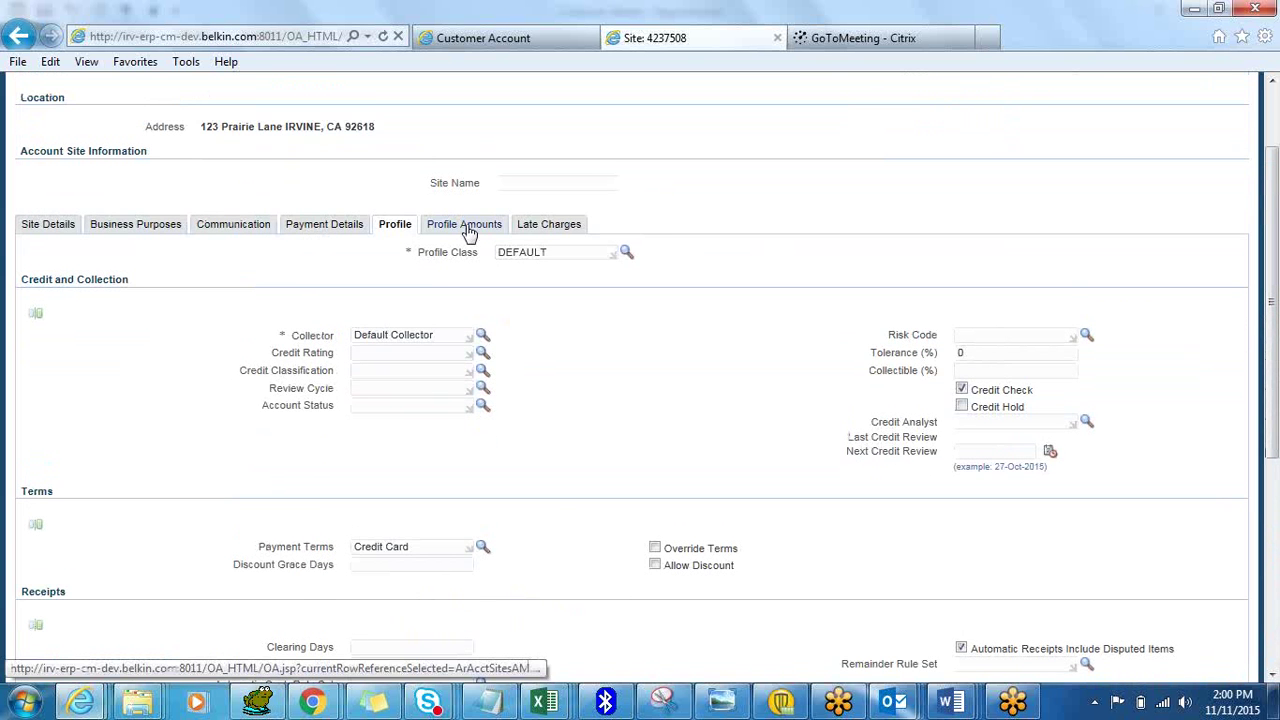
click(466, 226)
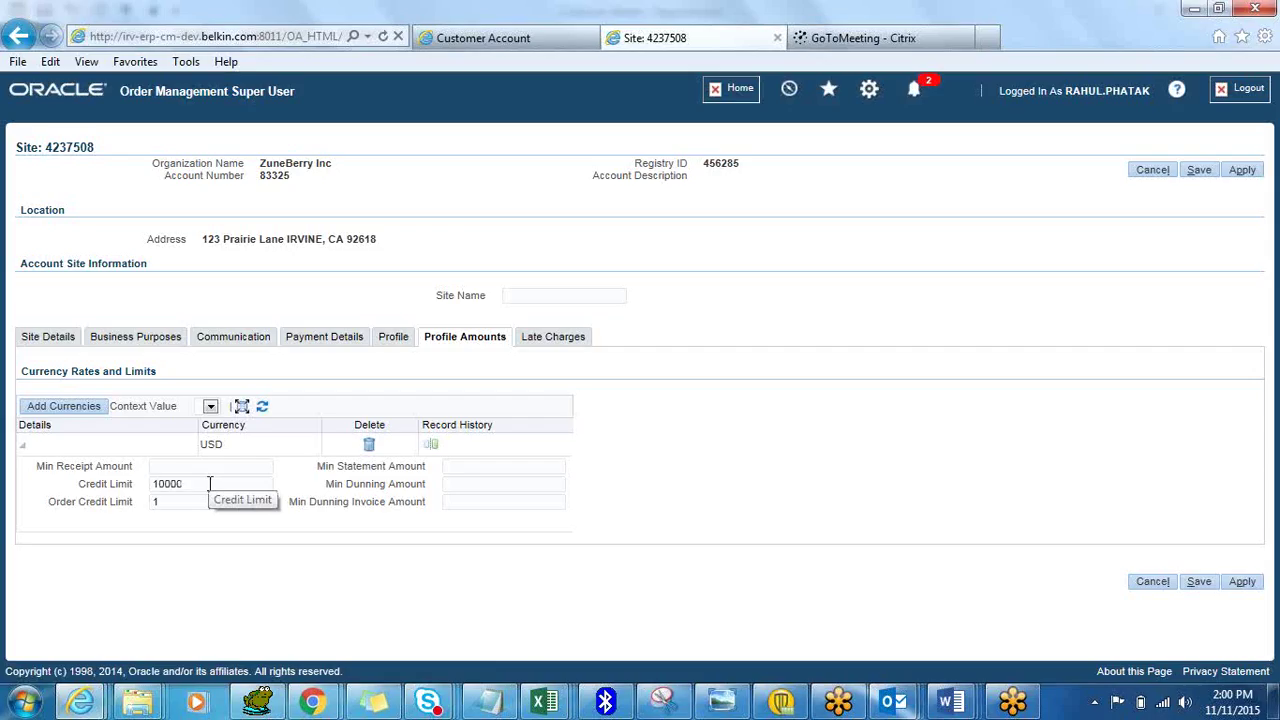
Enter 100000 as the USD credit and order credit limits, save, and return to Profile.
text(1)
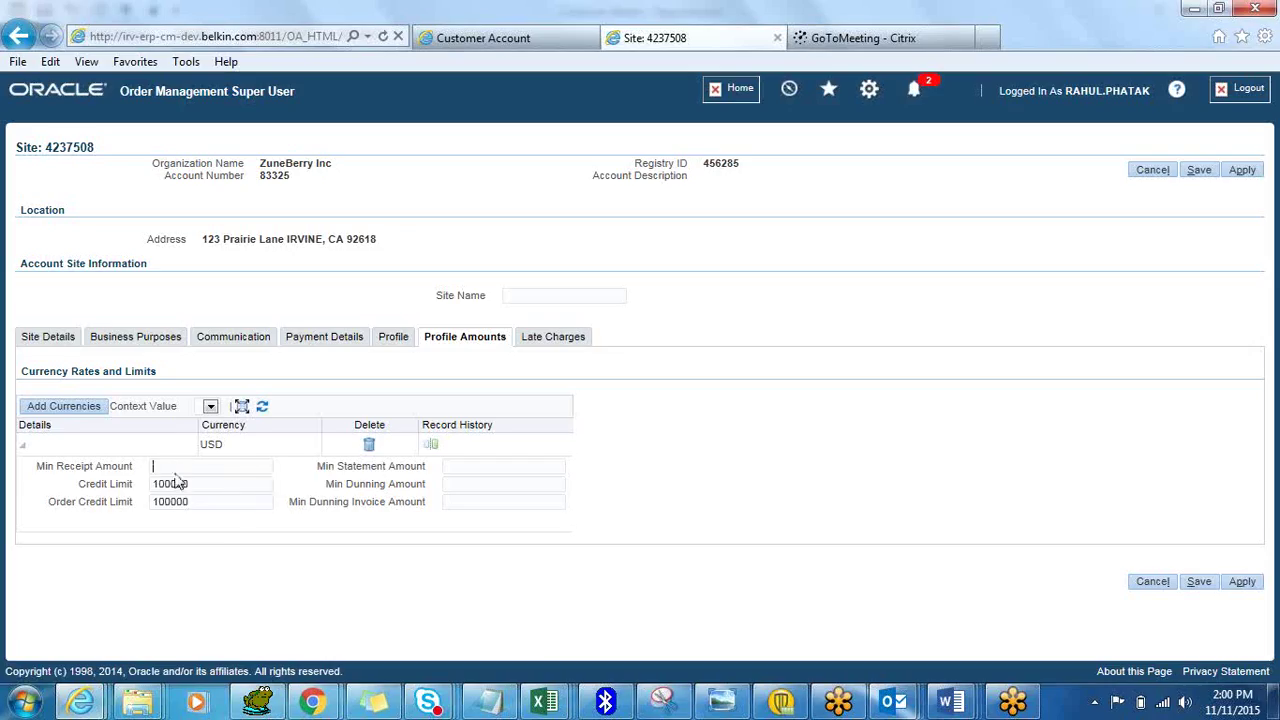
click(1201, 583)
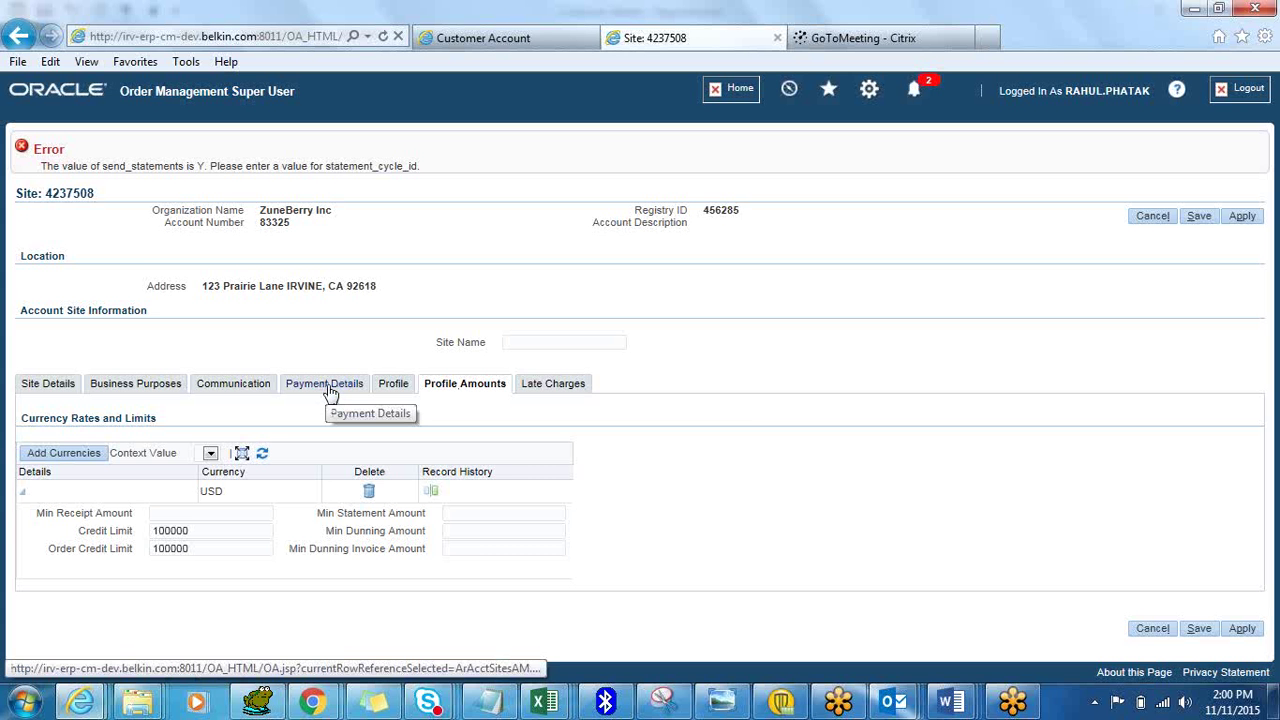
click(398, 388)
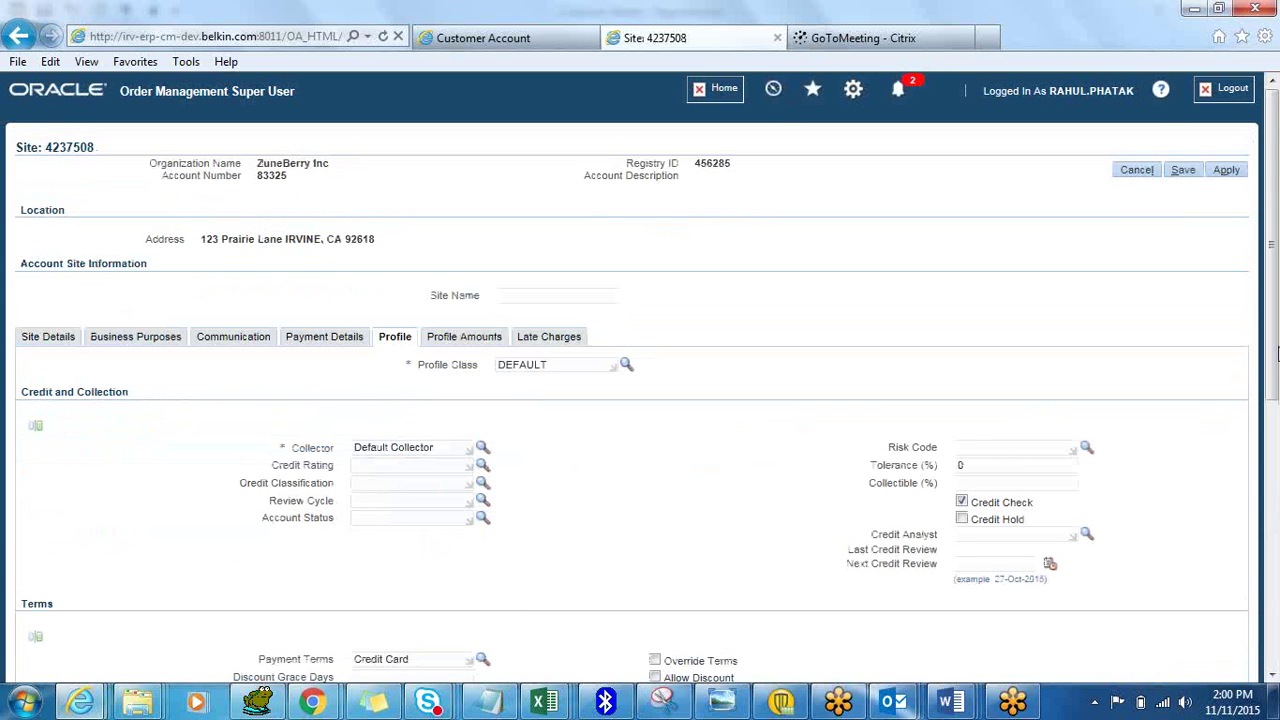
Untick Send Statement and Send Dunning Letters and save the site profile.
scroll(1276, 355, down, 5)
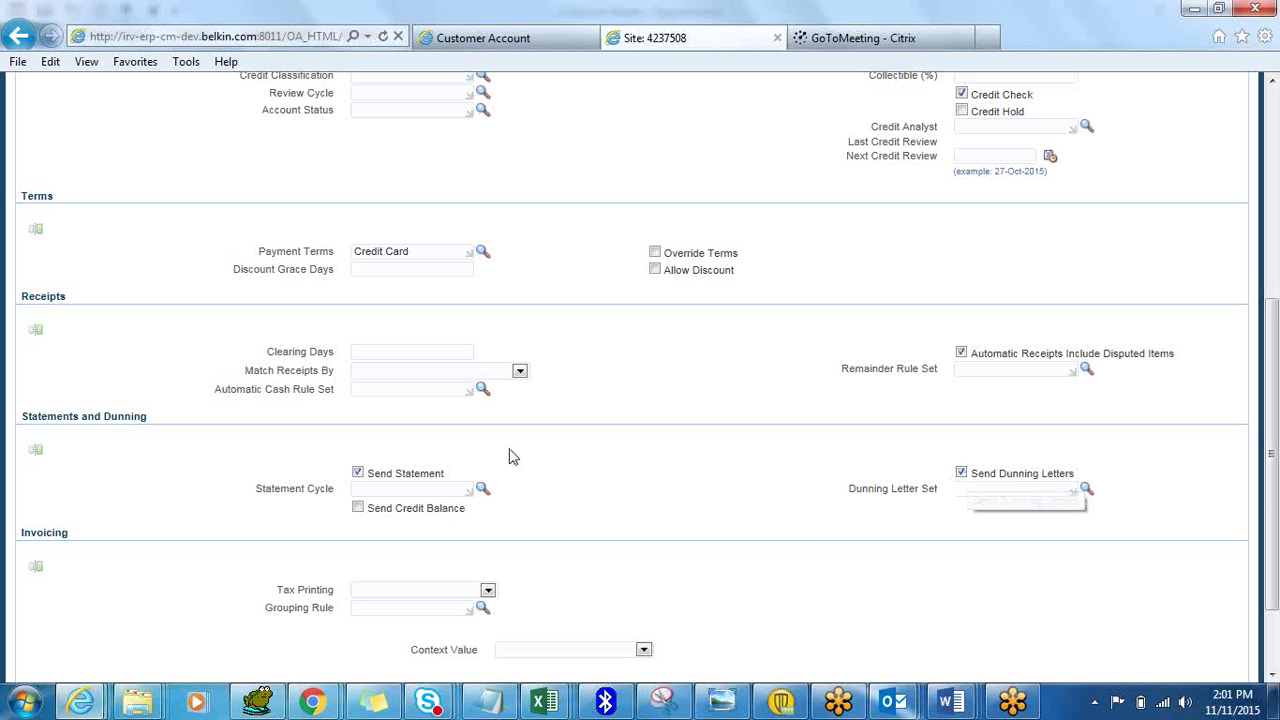
click(388, 473)
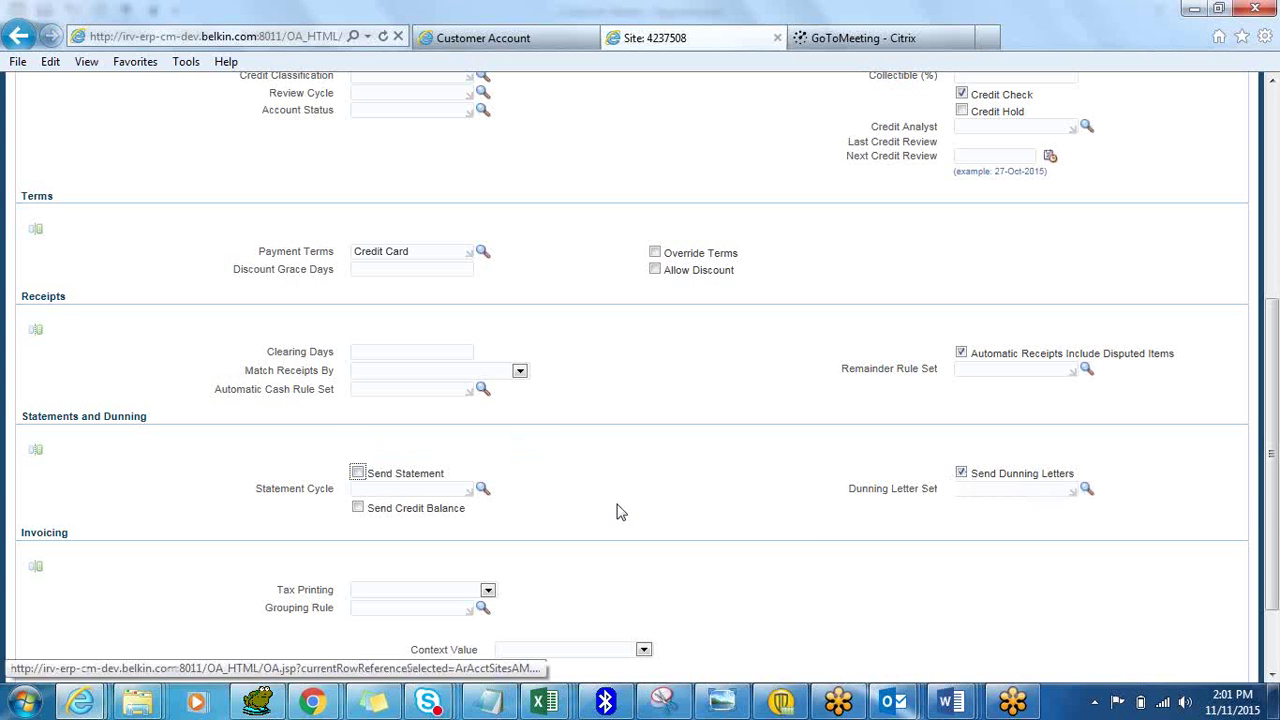
click(960, 473)
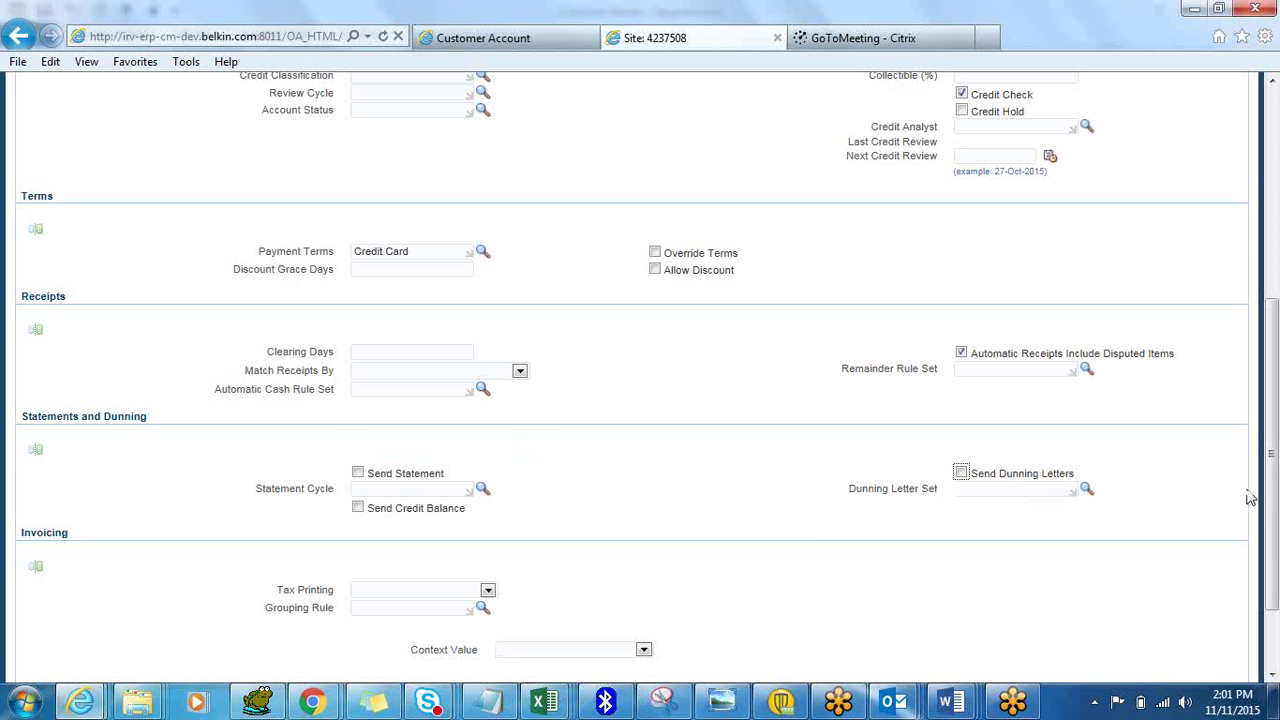
scroll(1276, 497, down, 3)
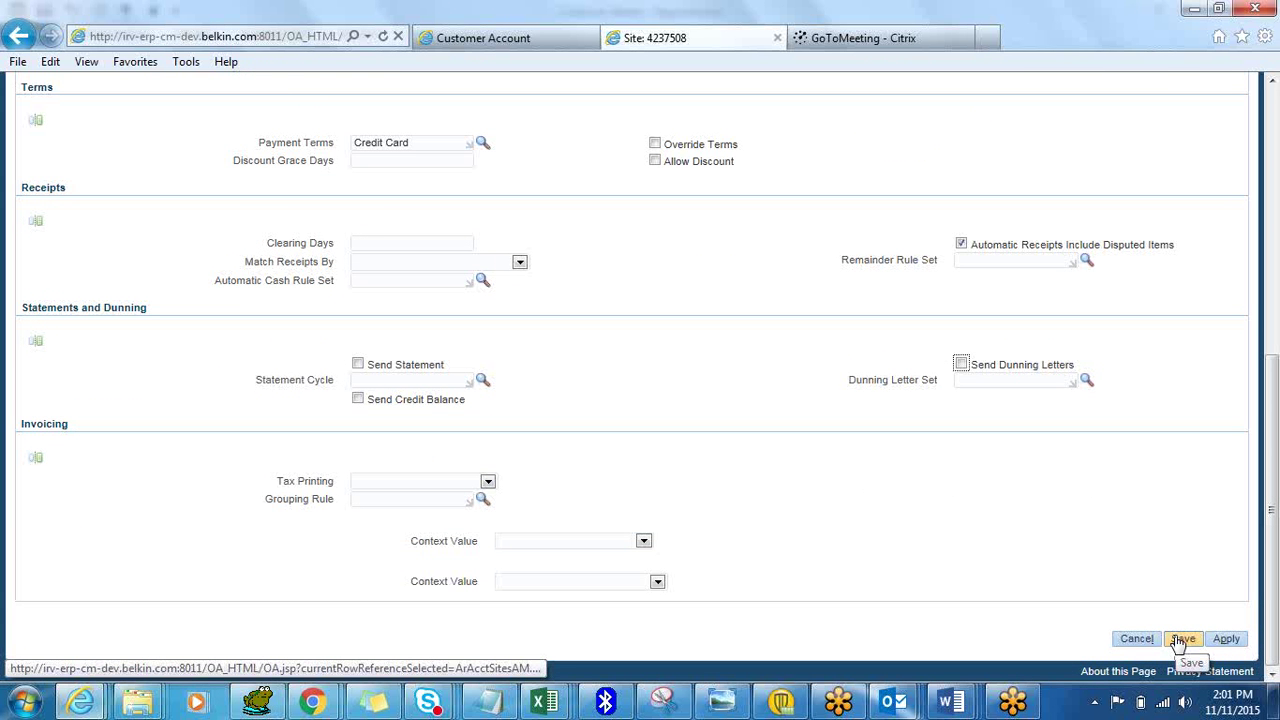
click(1182, 640)
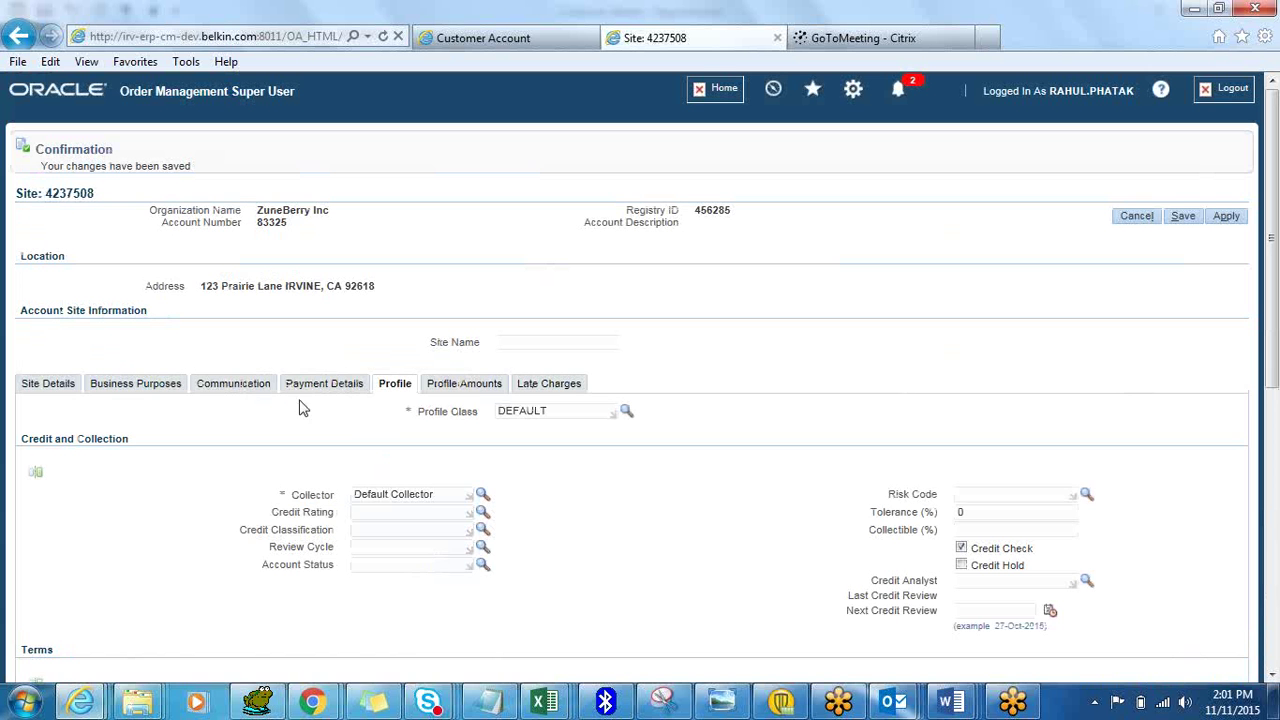
Review site 4237508's Ship To and Bill To purposes and apply the site changes.
click(31, 388)
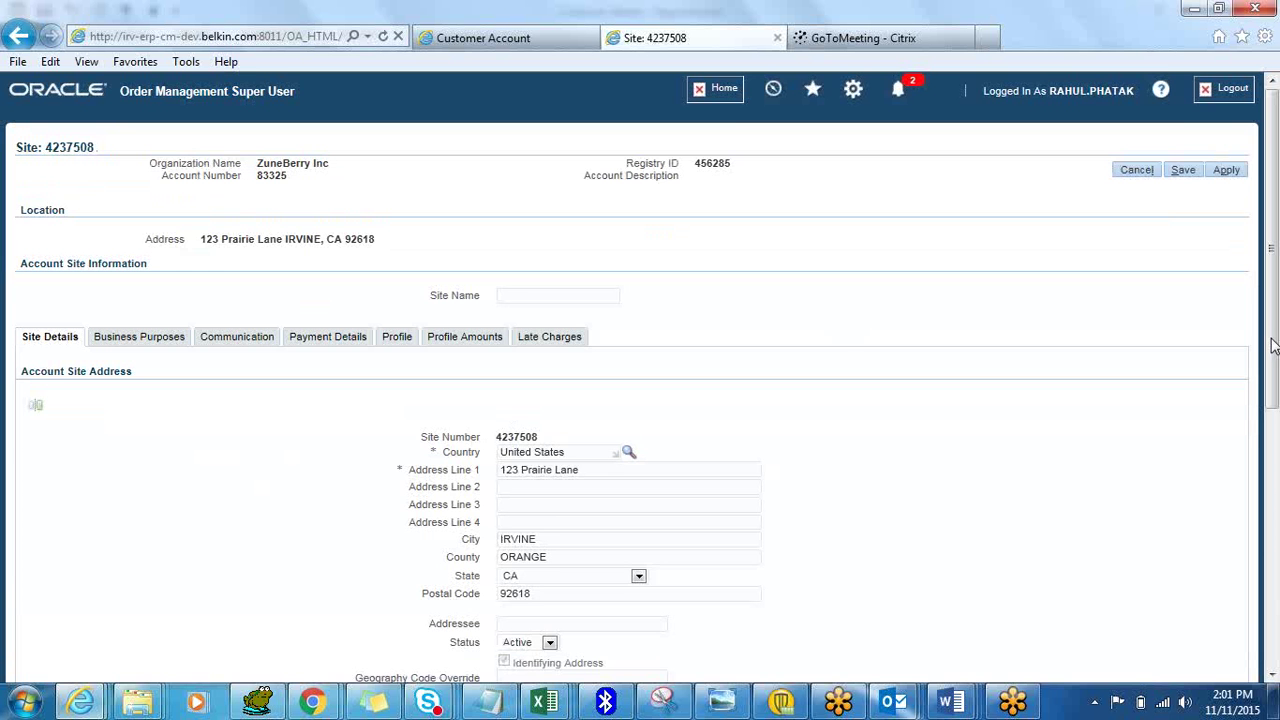
drag(1272, 345, 1234, 314)
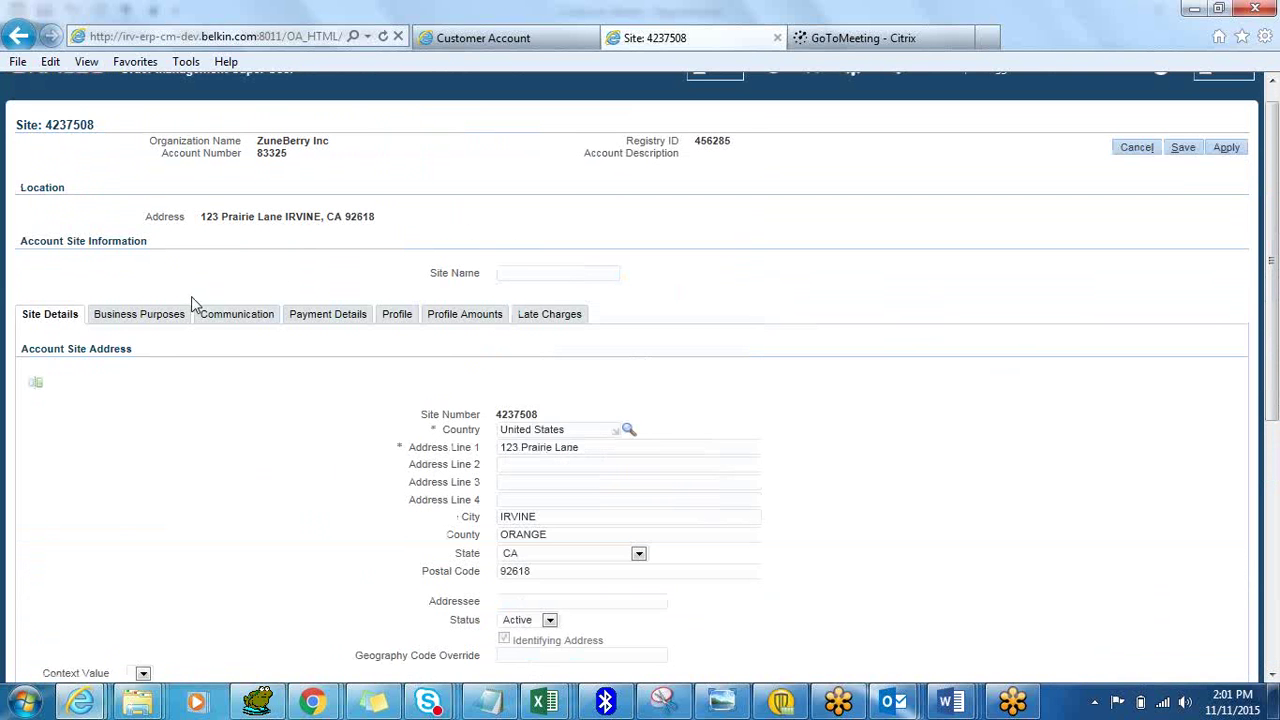
click(115, 318)
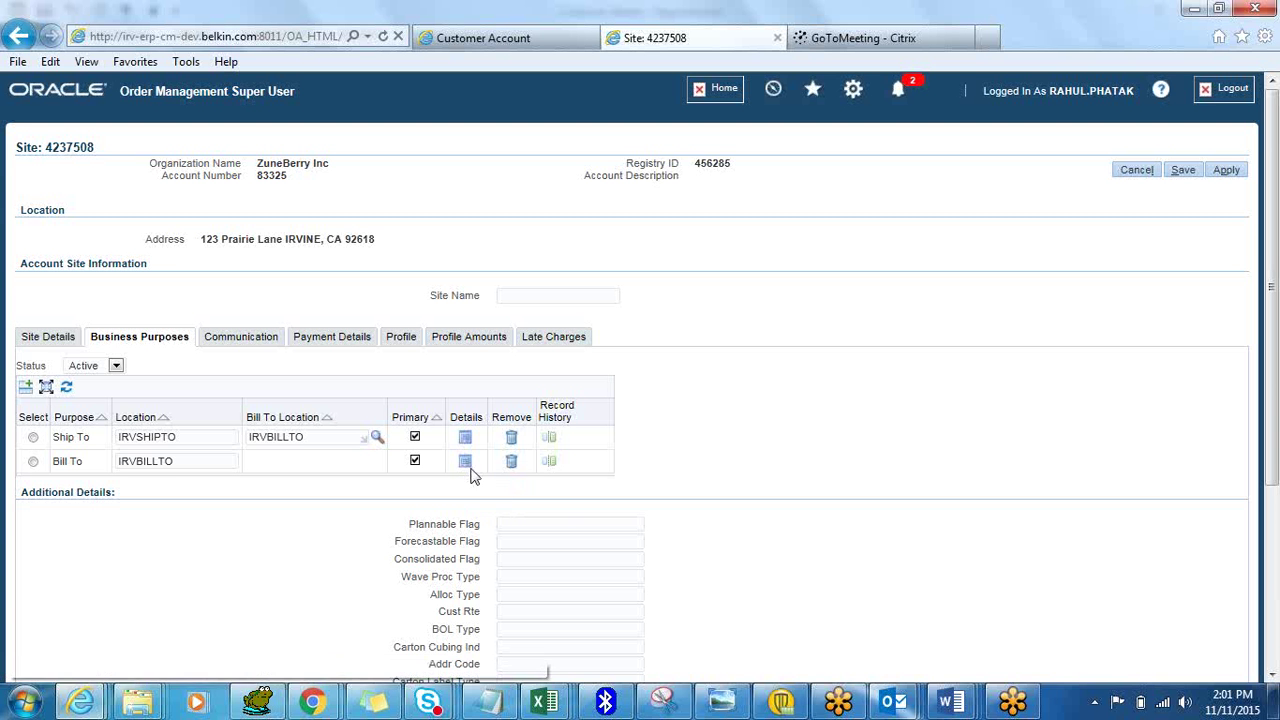
click(1224, 172)
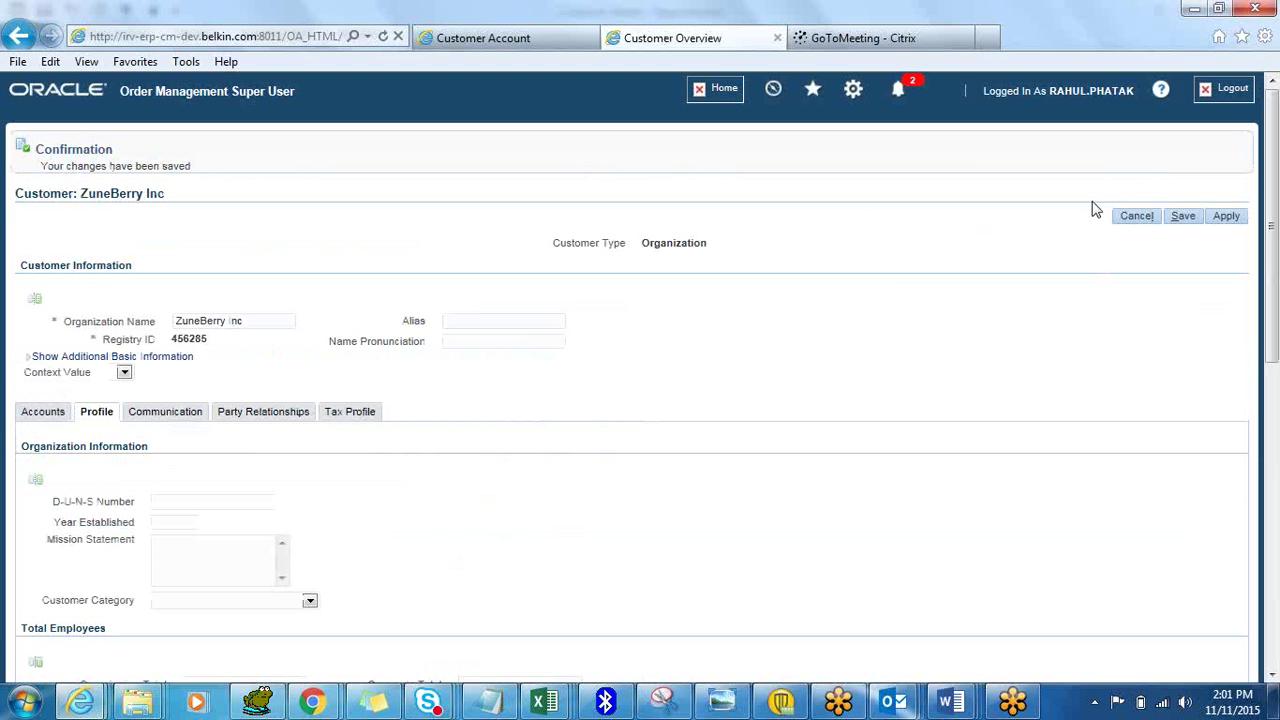
Apply the pending ZuneBerry Inc customer changes.
click(1216, 225)
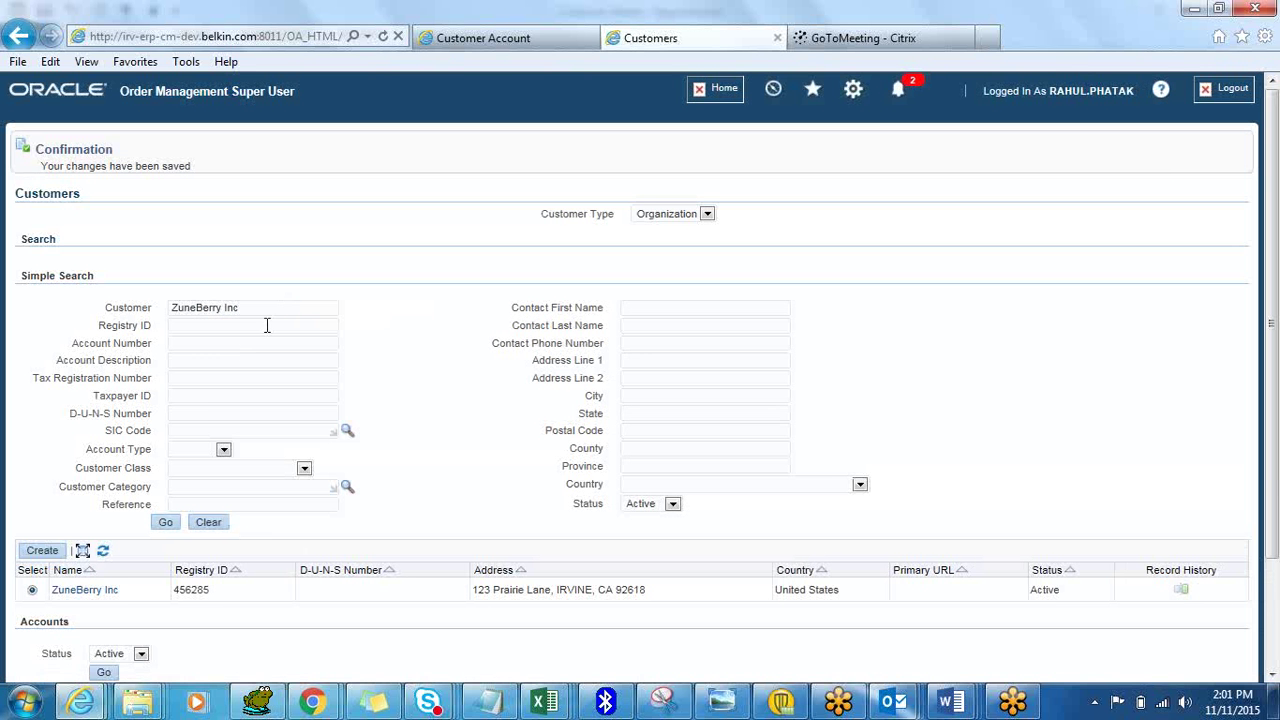
click(100, 595)
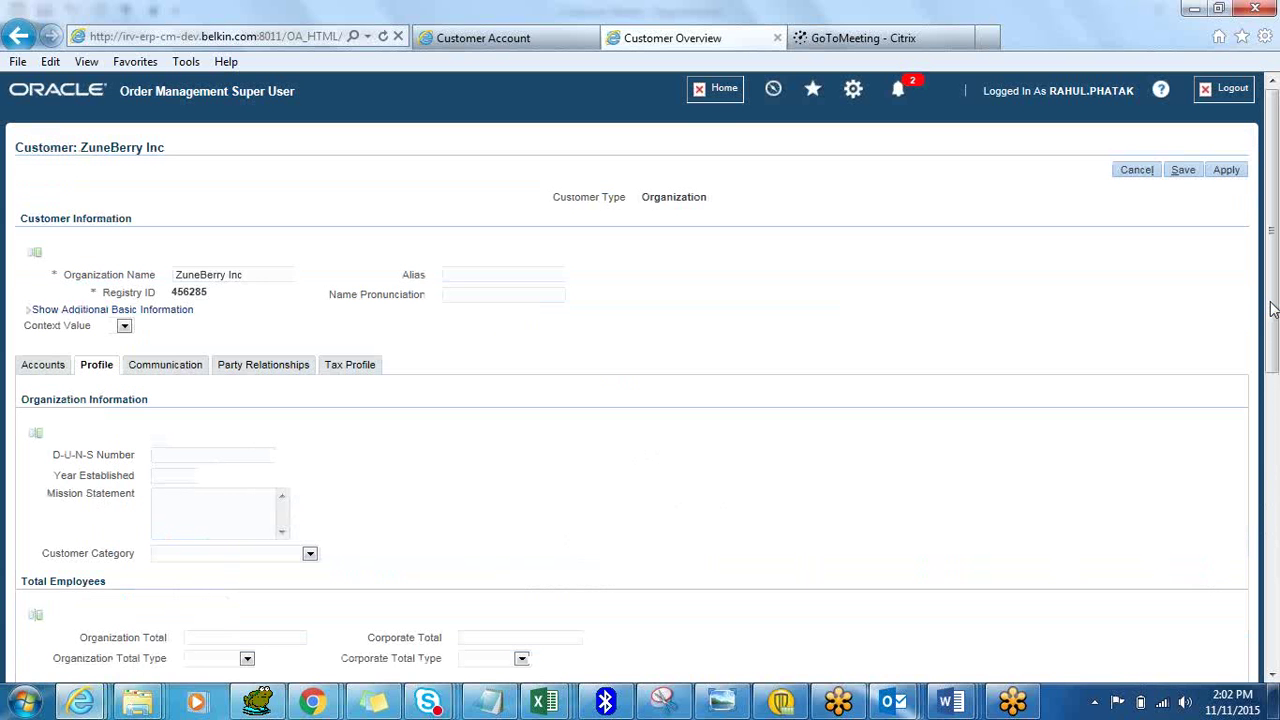
drag(1274, 310, 1273, 236)
Rerun the customer search and open ZuneBerry Inc's Accounts tab listing account 83325.
click(18, 36)
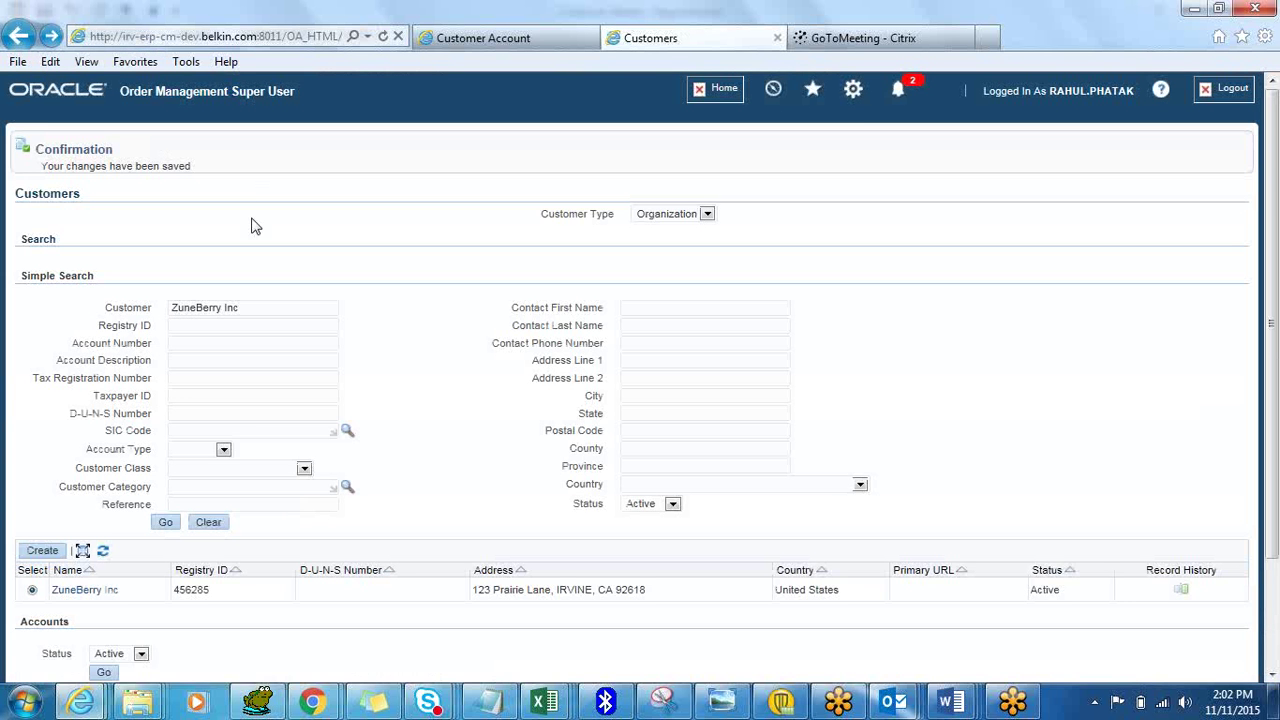
click(166, 526)
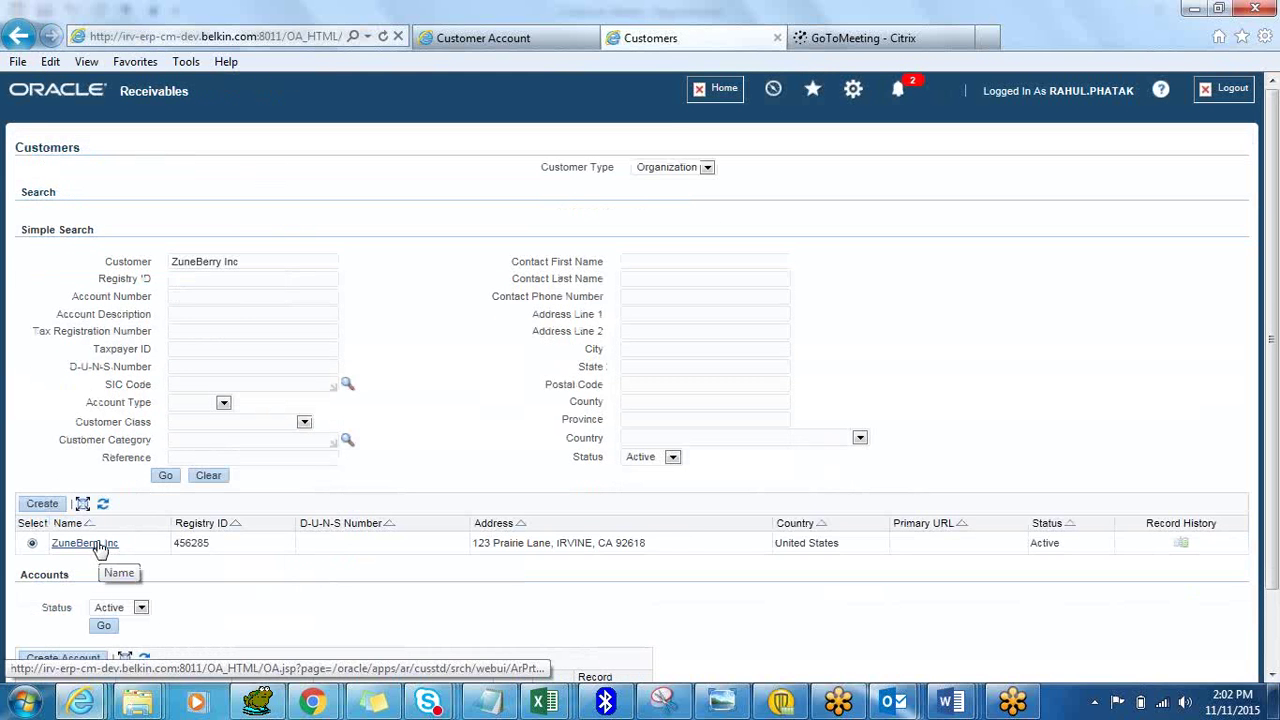
click(102, 545)
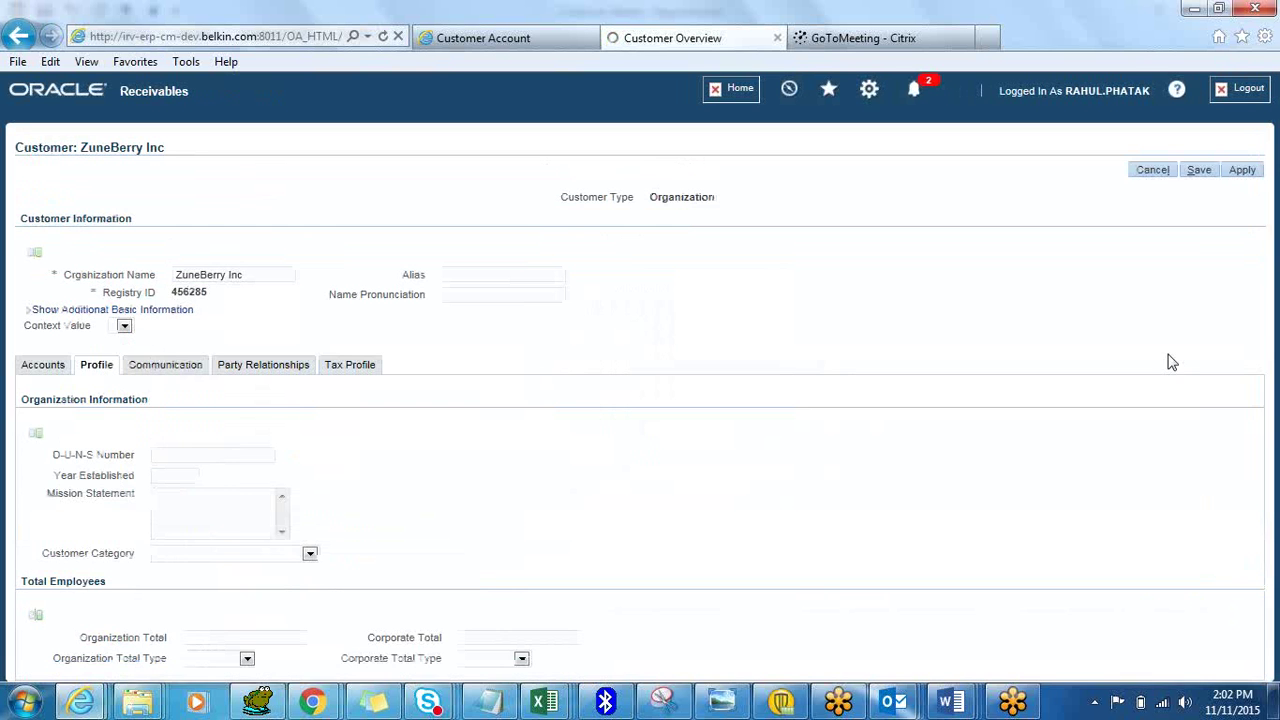
drag(1275, 256, 1275, 420)
scroll(1037, 237, up, 3)
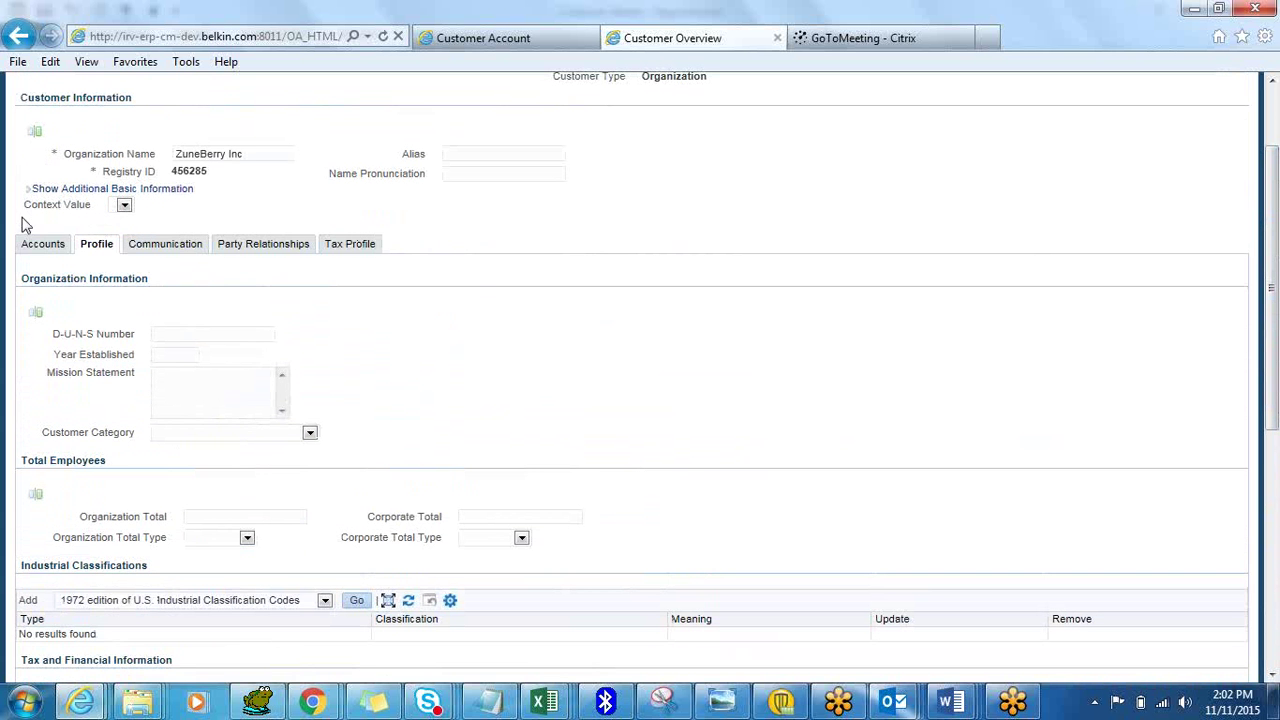
click(32, 244)
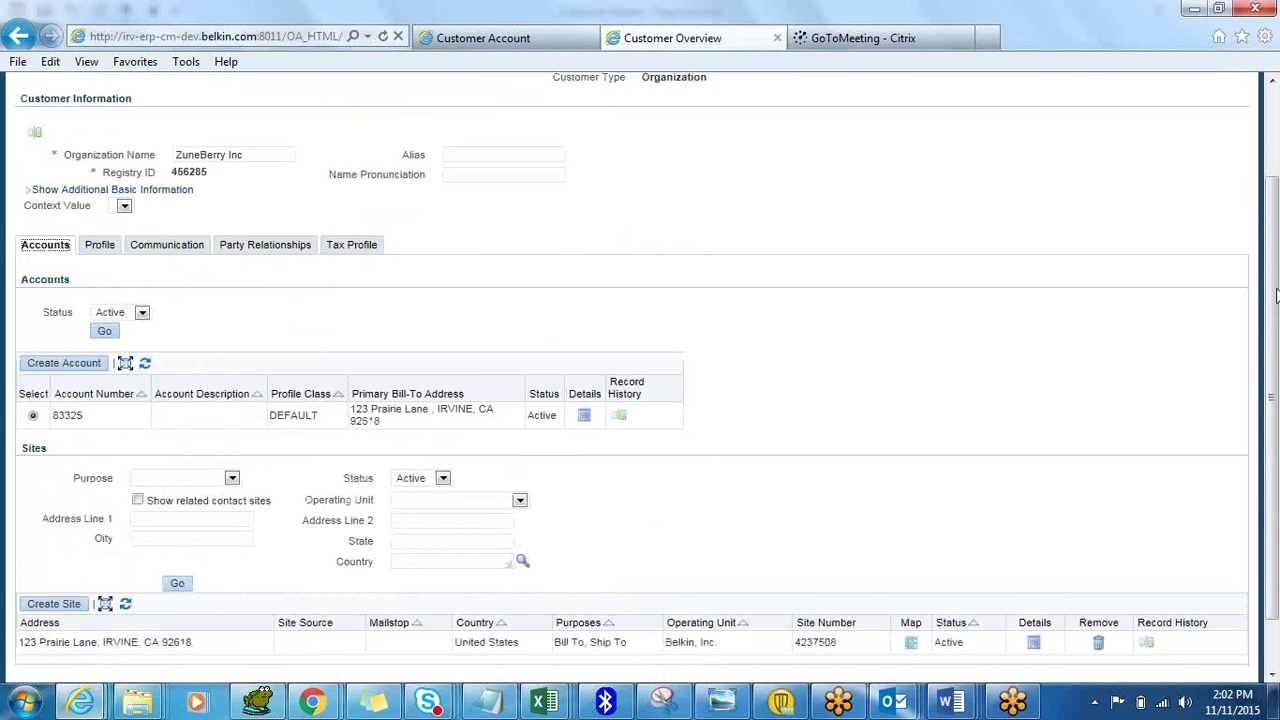
scroll(1273, 298, down, 2)
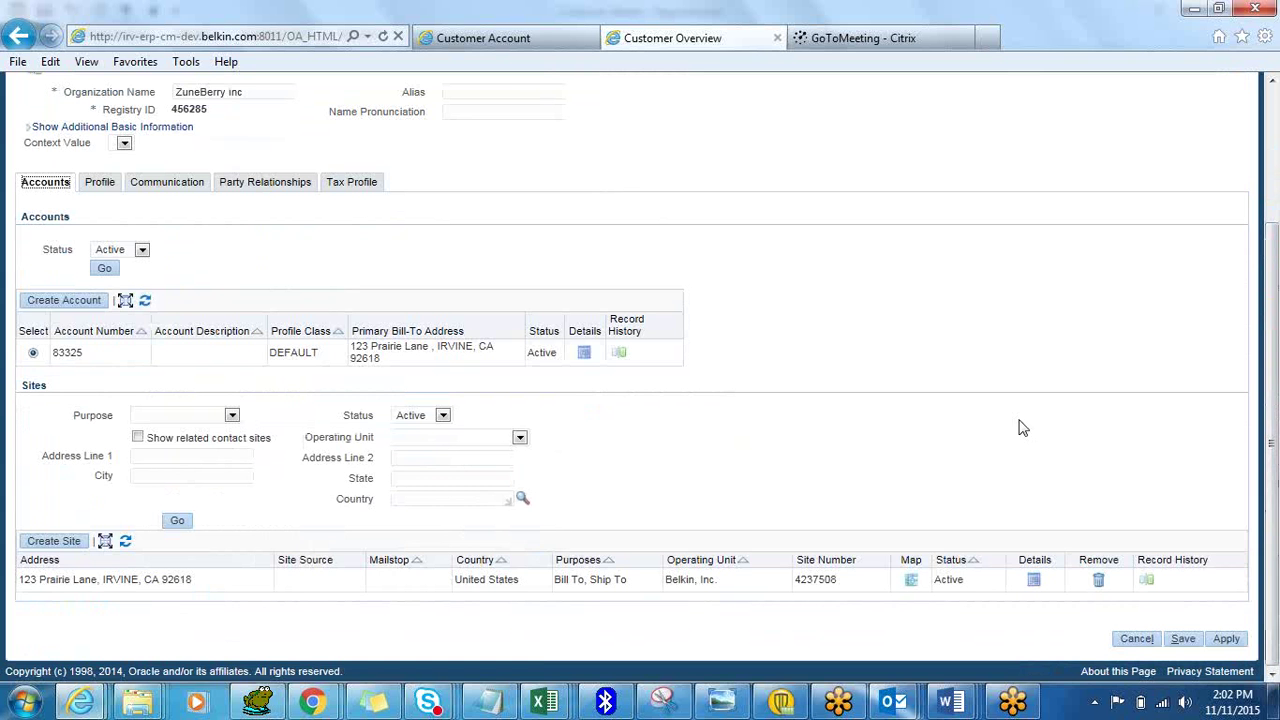
Start a new ZuneBerry Inc account site and begin a new address for it.
click(40, 541)
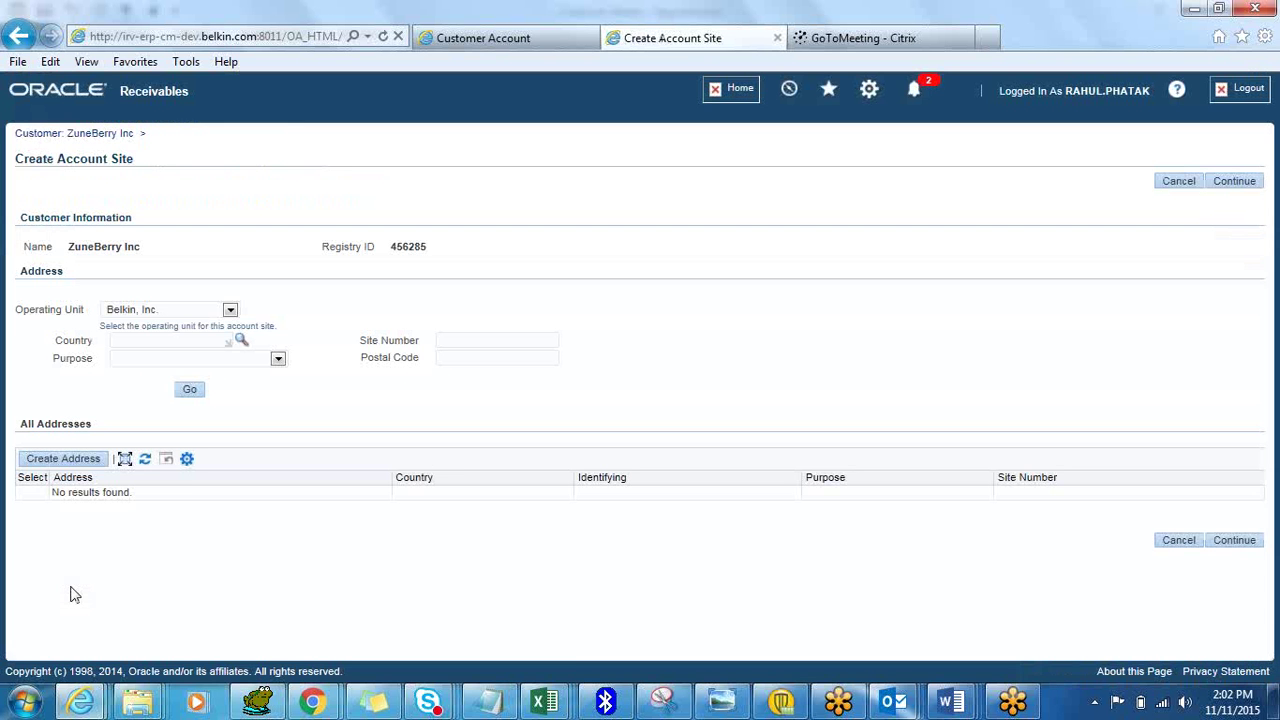
click(88, 458)
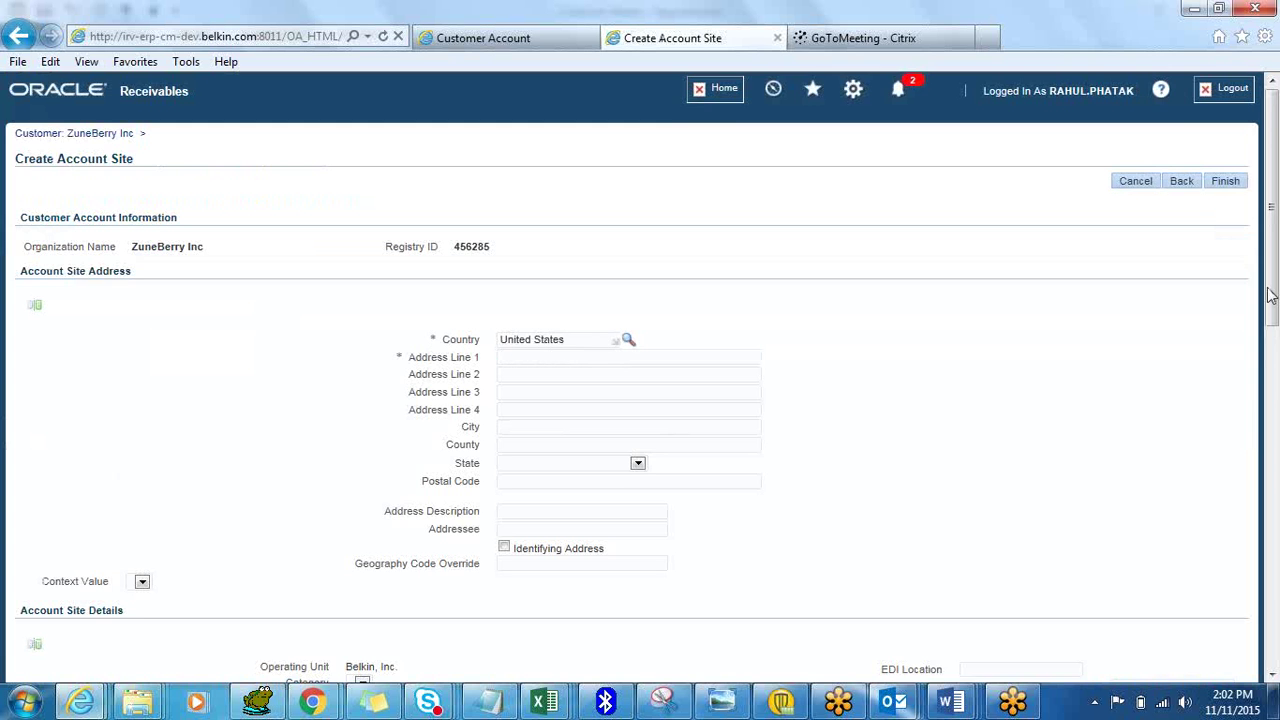
drag(1273, 296, 1274, 645)
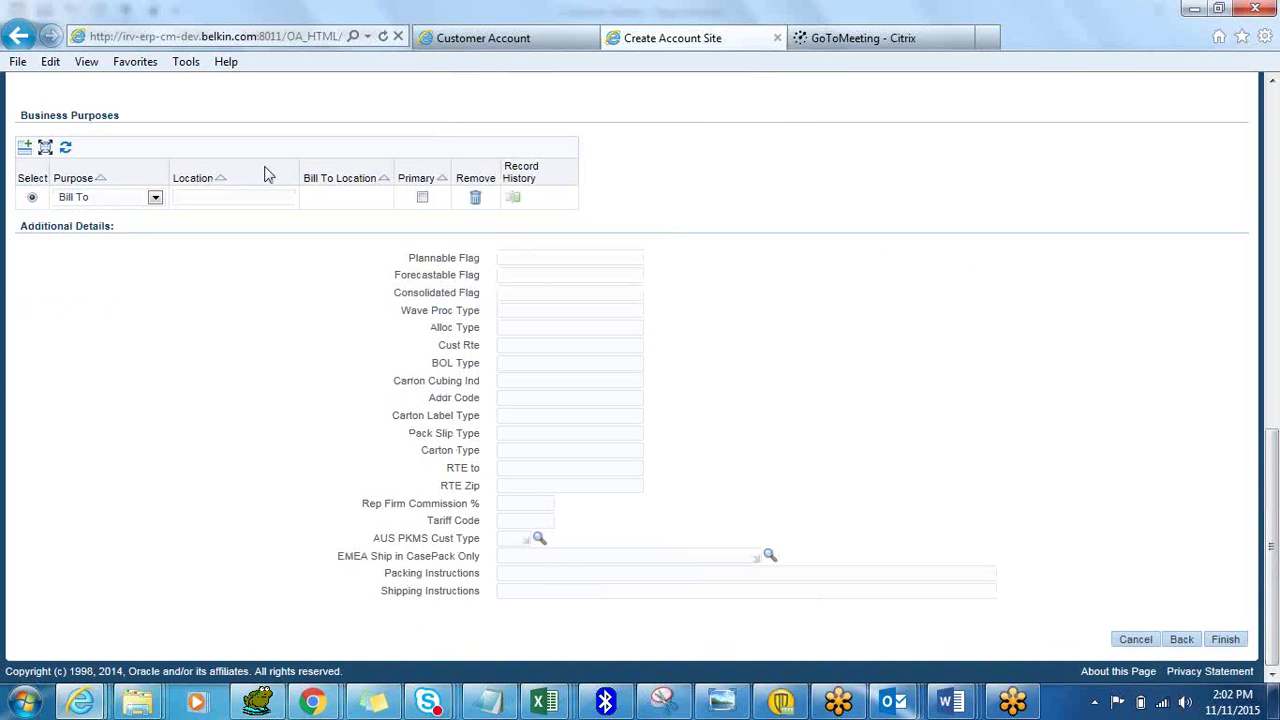
click(154, 198)
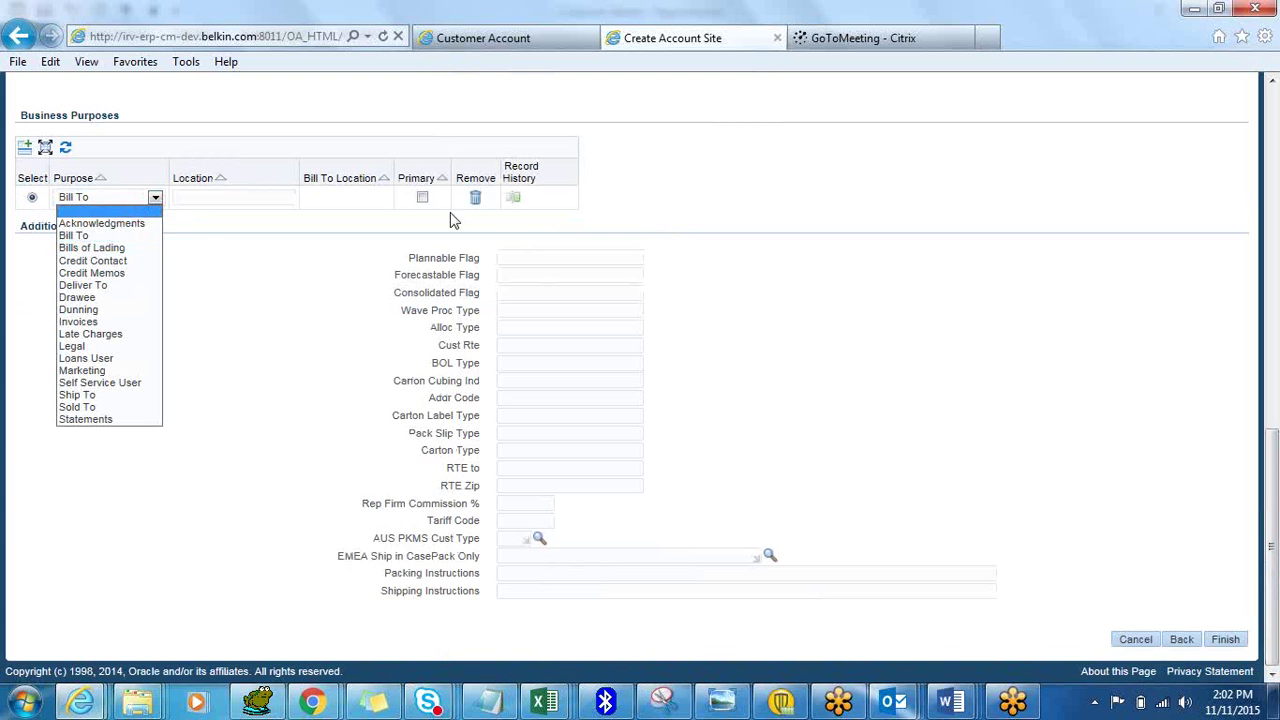
drag(1276, 525, 1275, 185)
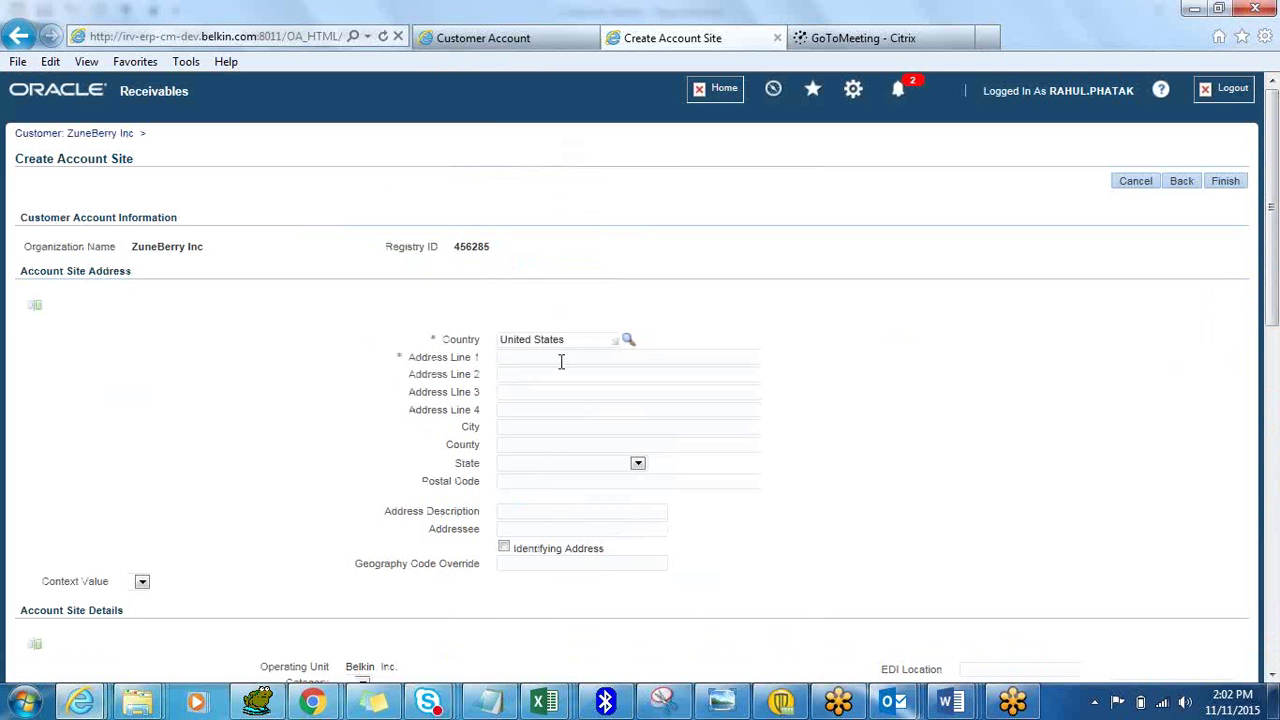
Enter address line 56, city Irvine and postal code 92618.
text(56)
text(Irvine)
key(Tab)
key(Tab)
text(9261)
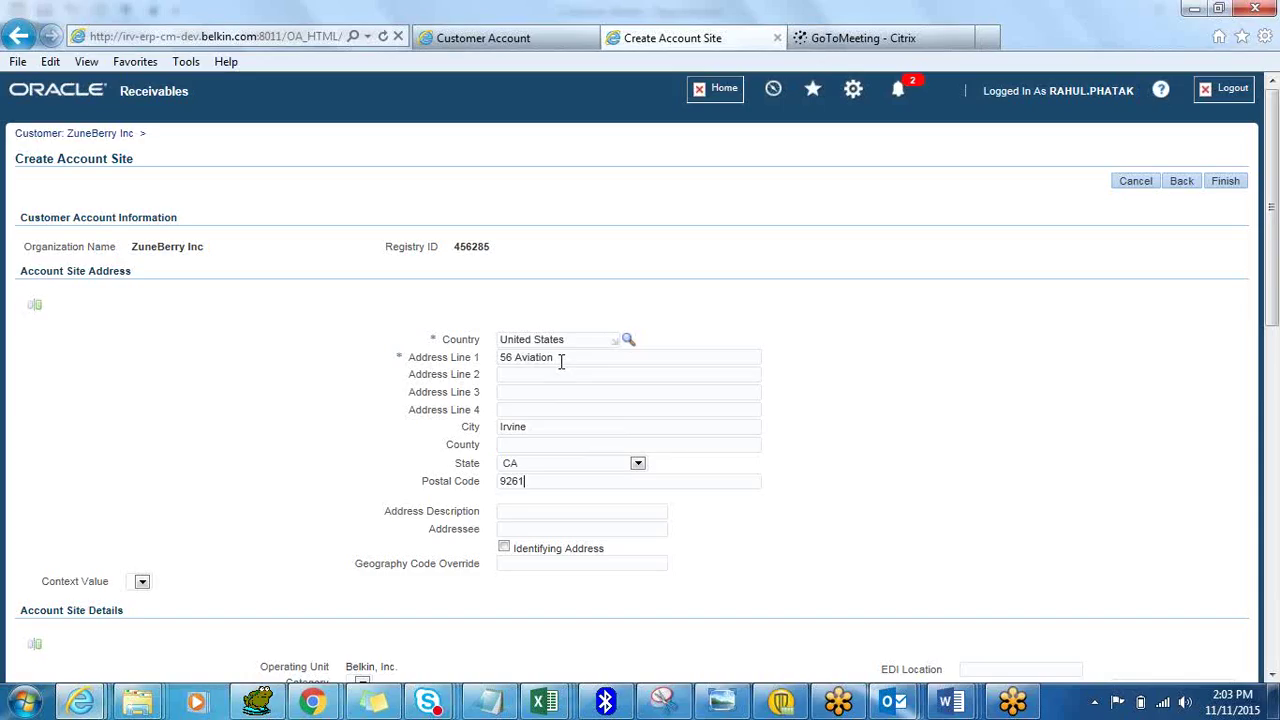
text(8)
drag(1275, 288, 1272, 481)
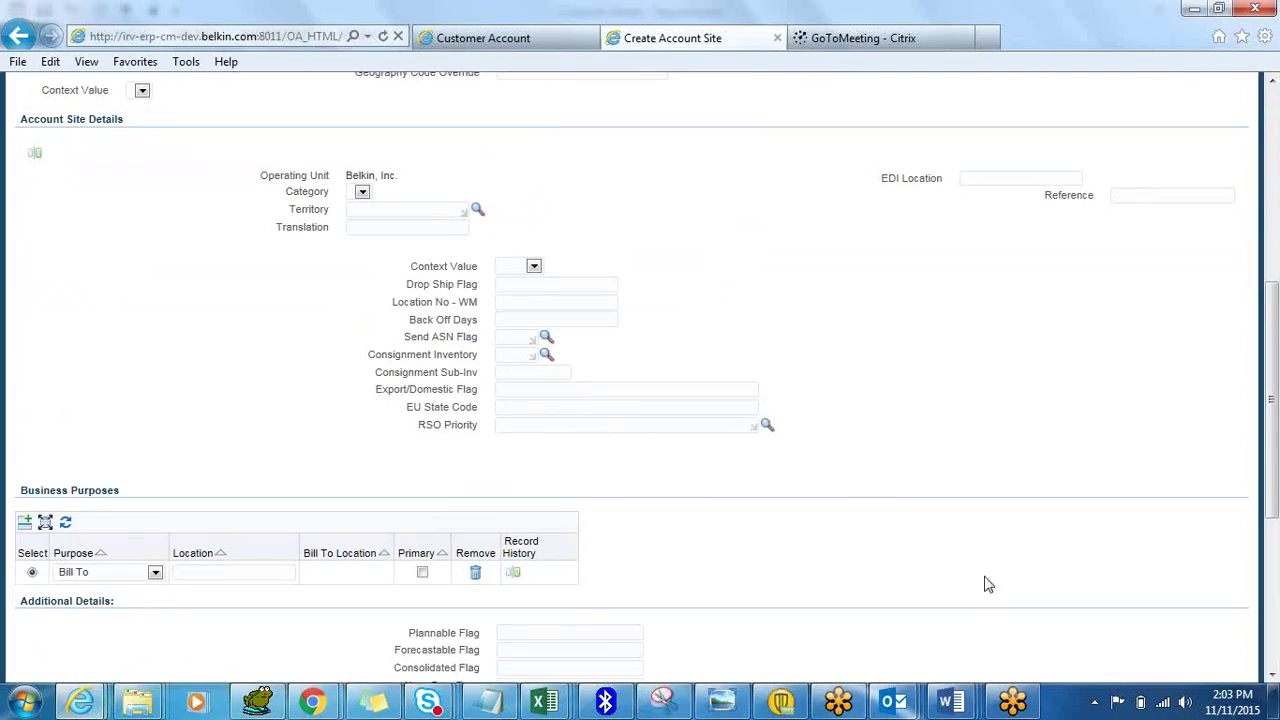
Set the purpose to Ship To with location Irvine2, then fall back to Customer Overview.
click(154, 573)
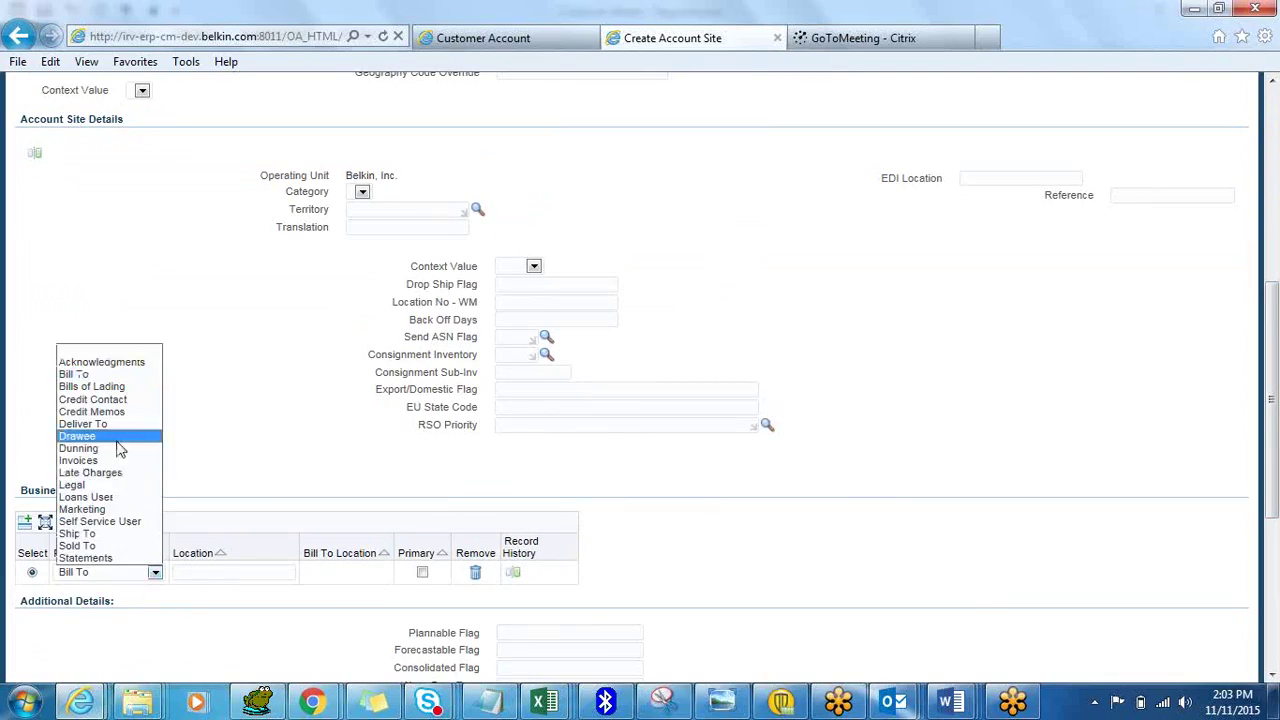
click(112, 534)
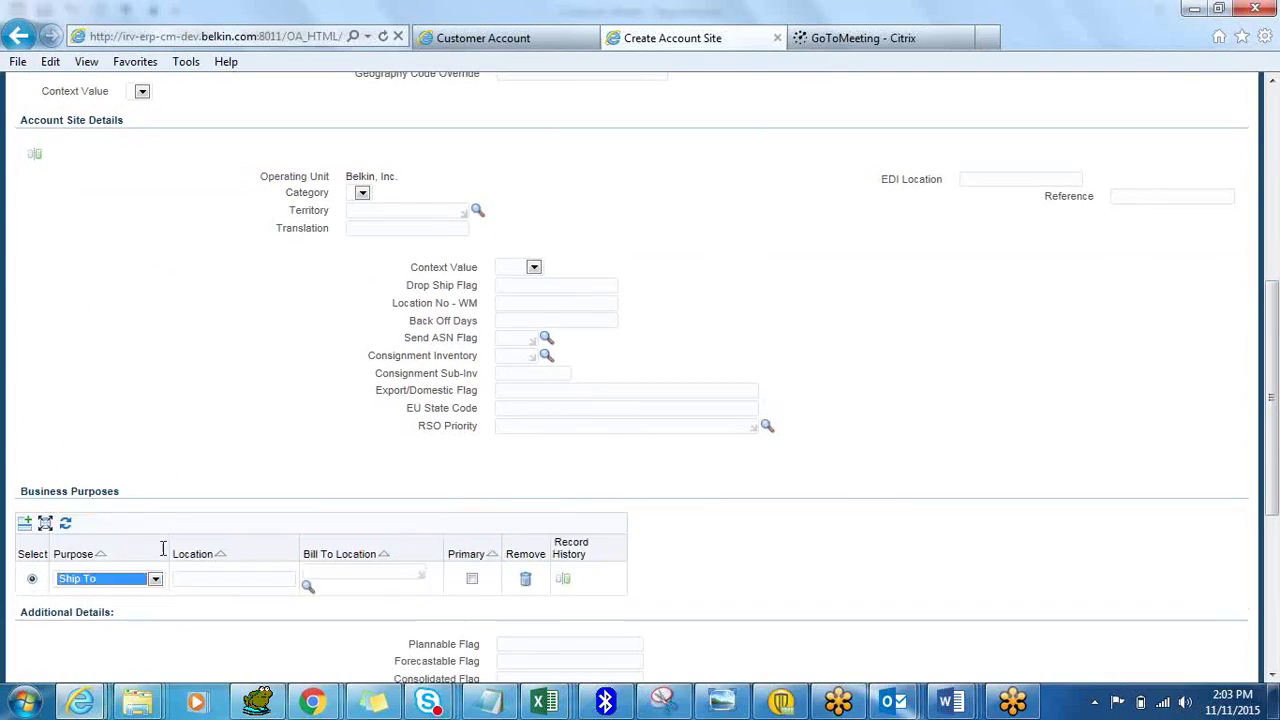
click(267, 577)
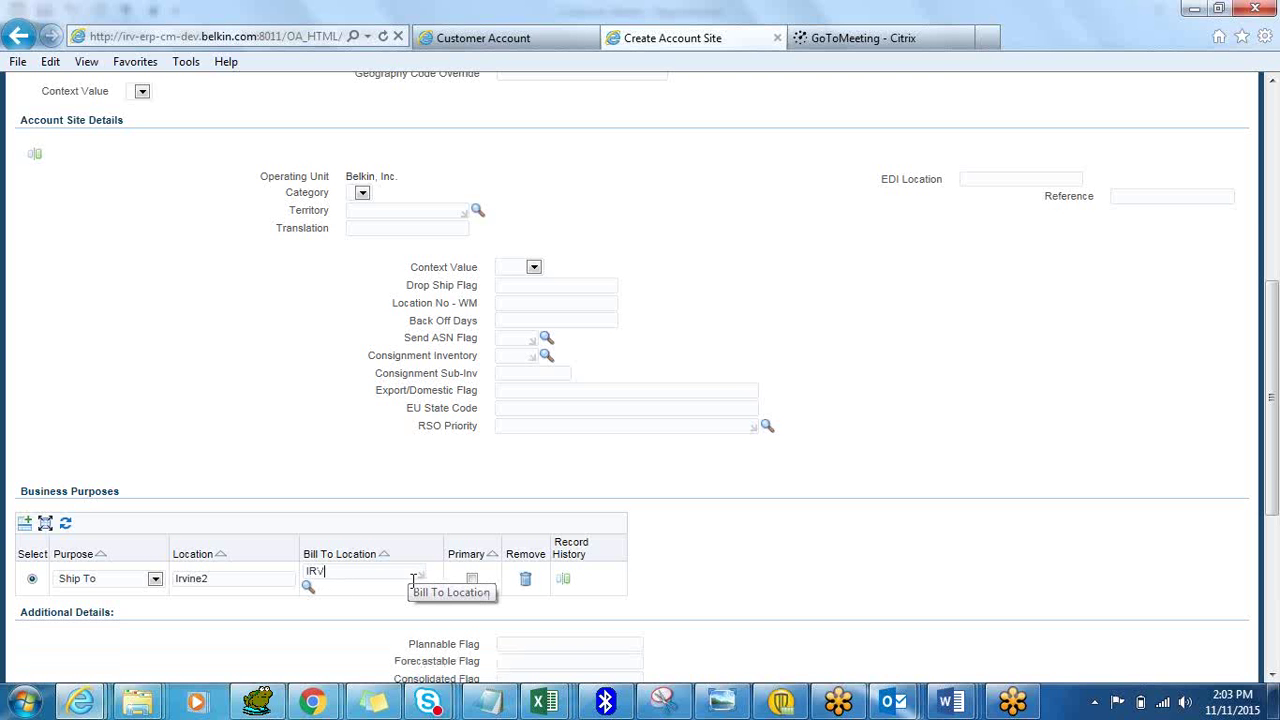
click(423, 575)
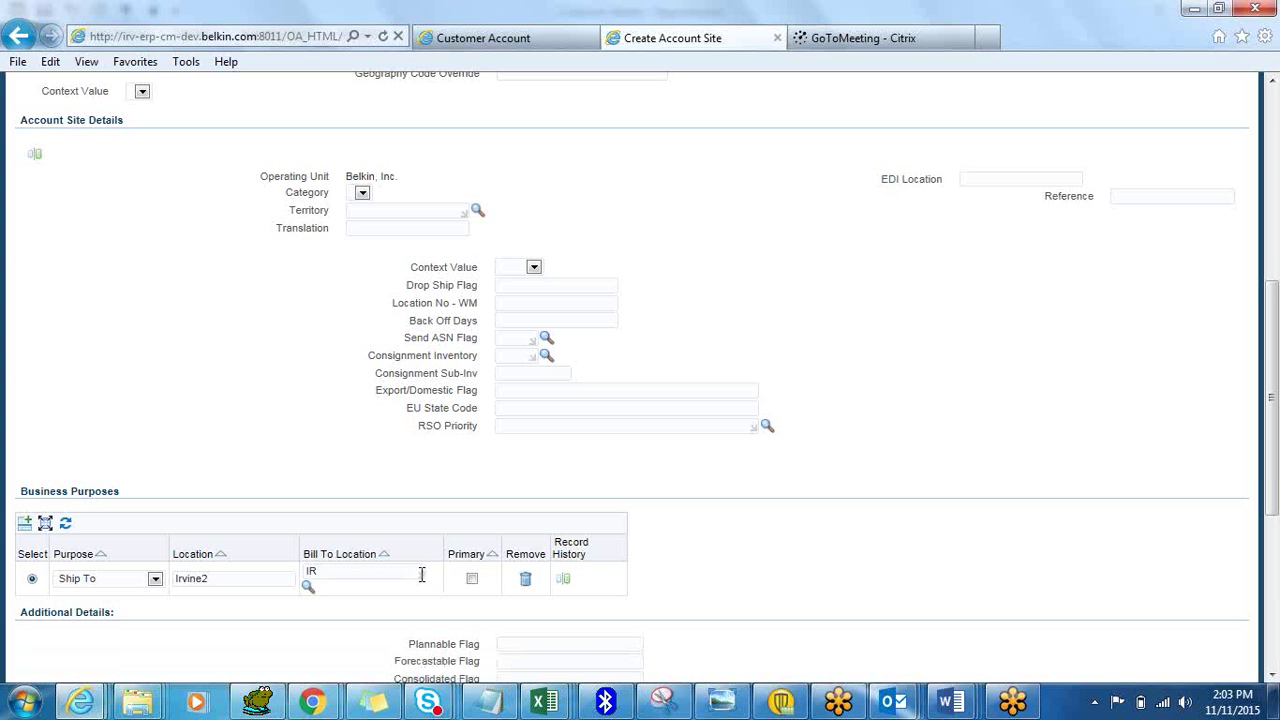
key(Return)
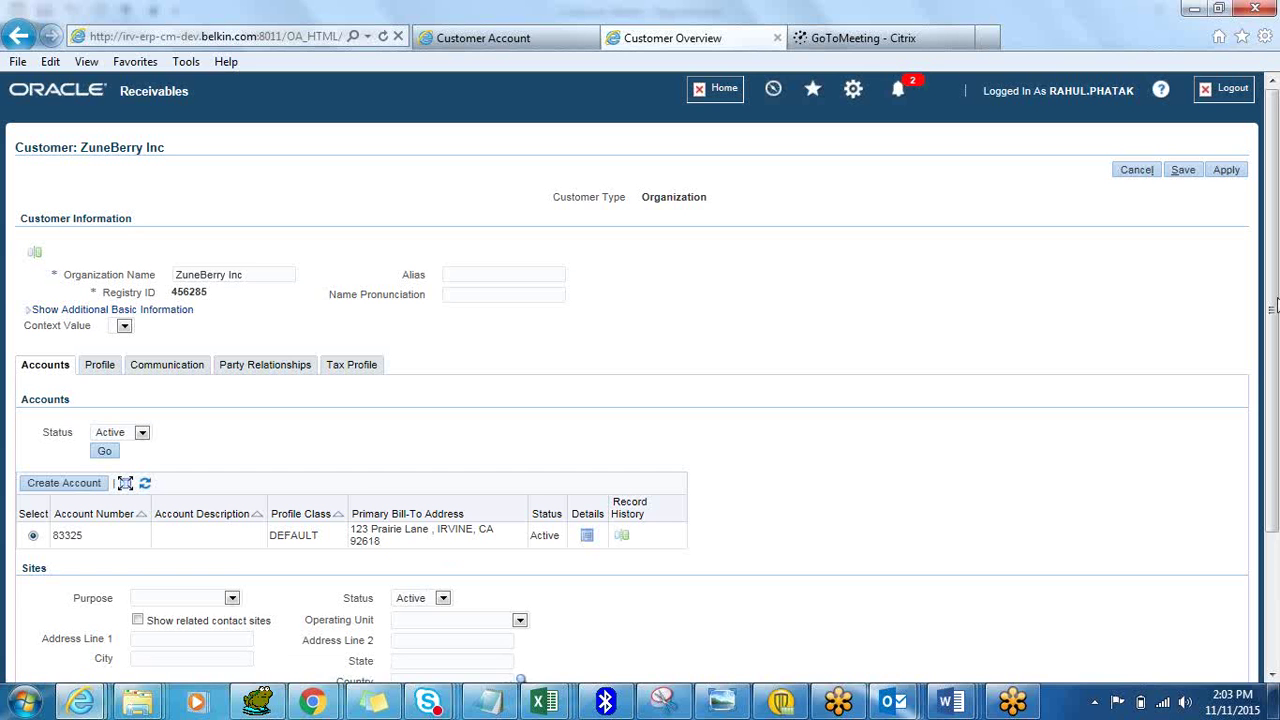
Start another new ZuneBerry Inc account site and begin its address.
drag(1275, 308, 1275, 449)
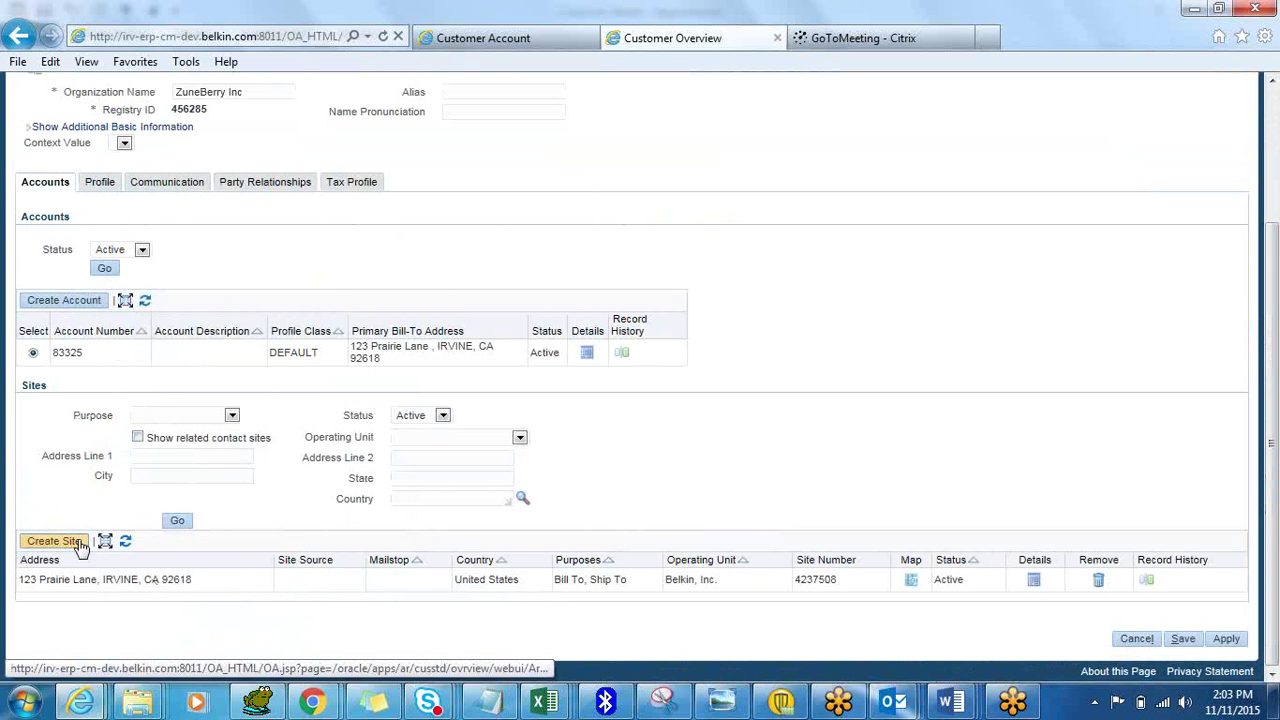
click(78, 543)
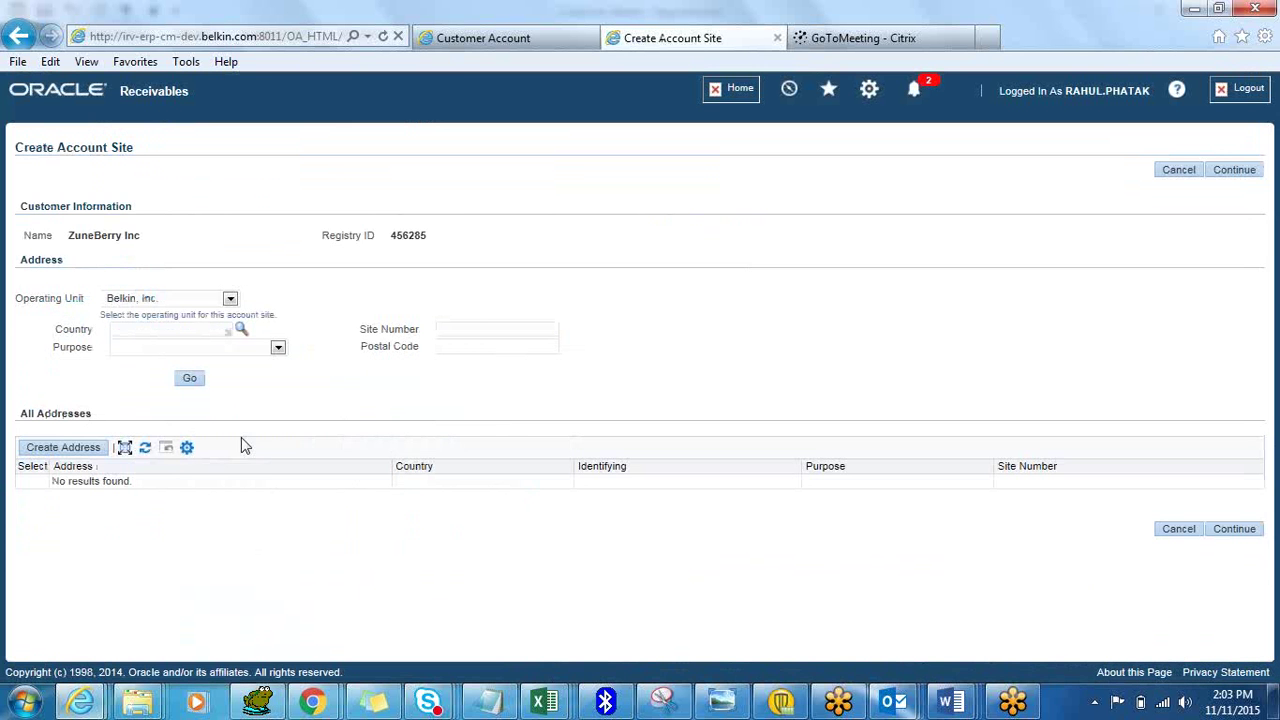
click(92, 448)
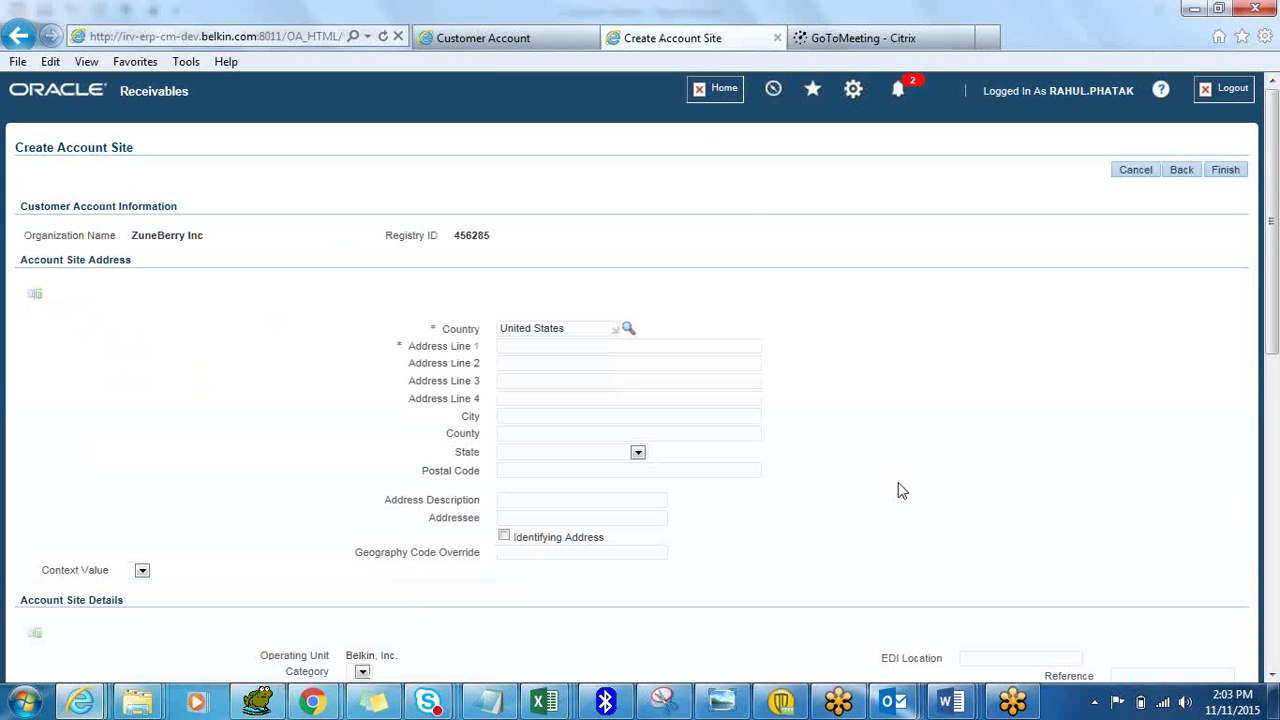
drag(1268, 288, 1274, 366)
scroll(1037, 306, up, 1)
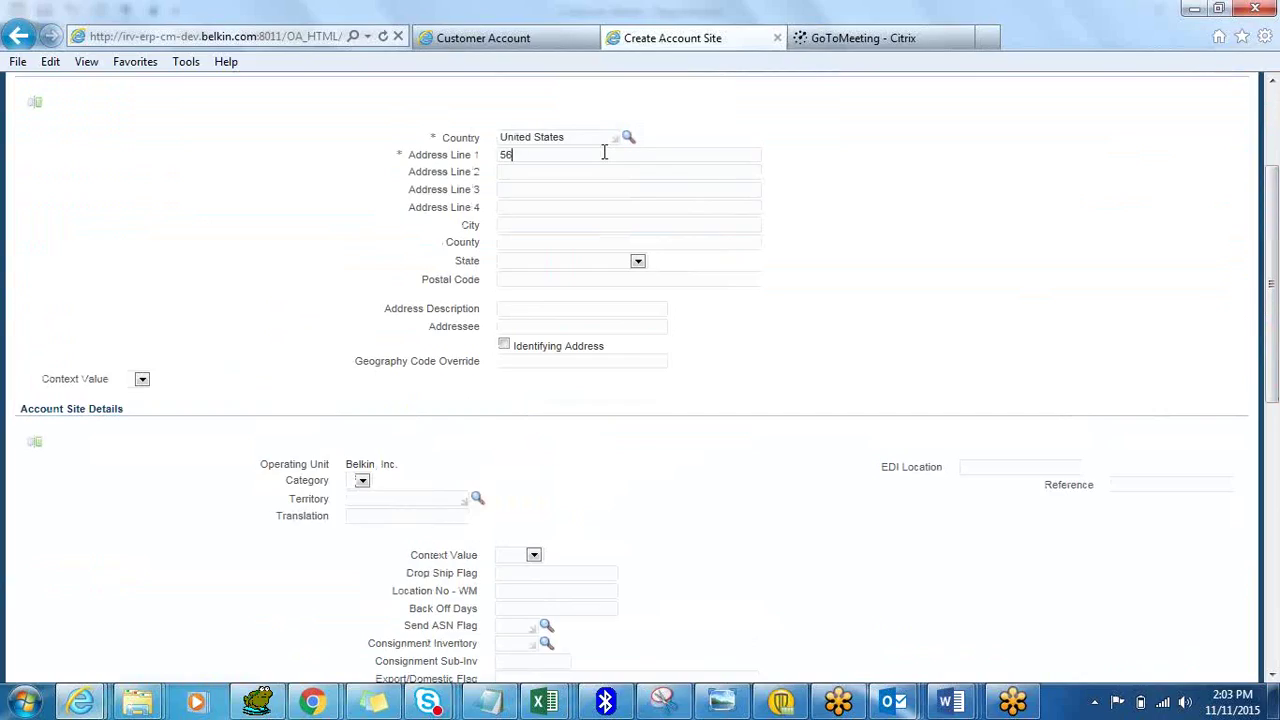
text(Av)
key(BackSpace)
key(BackSpace)
text(ion)
text(irvine)
key(Tab)
key(Tab)
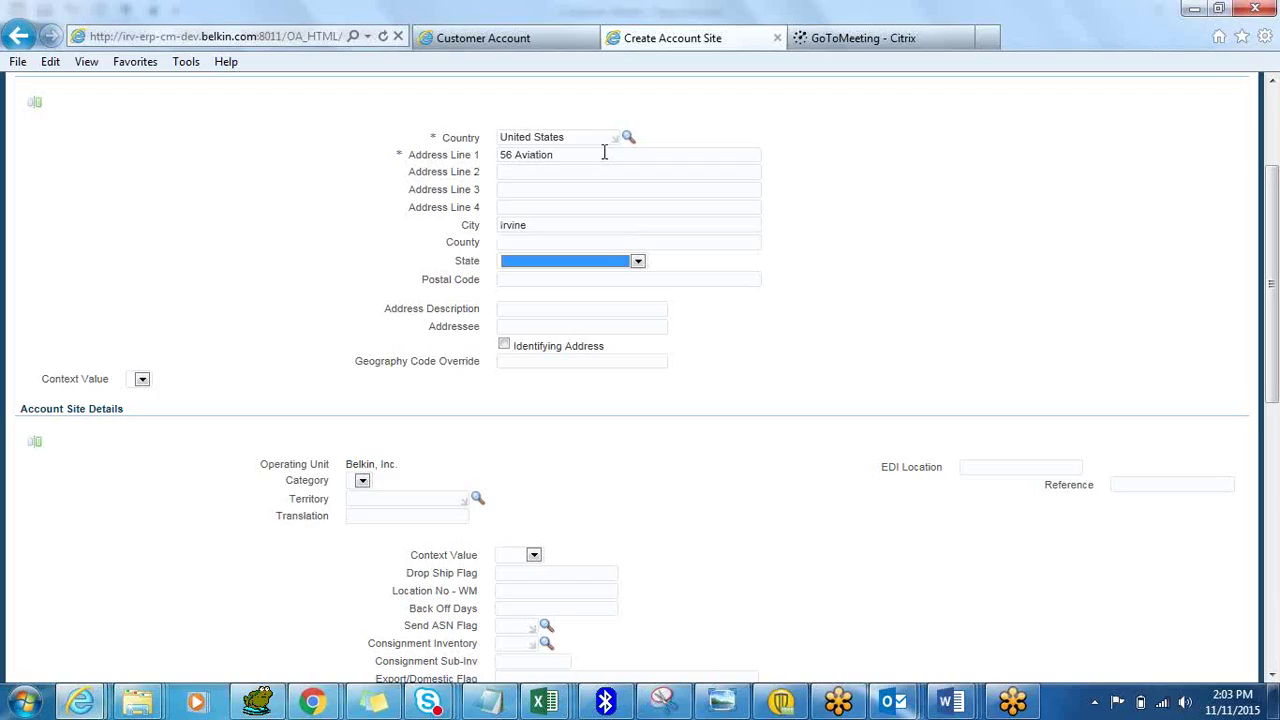
key(Tab)
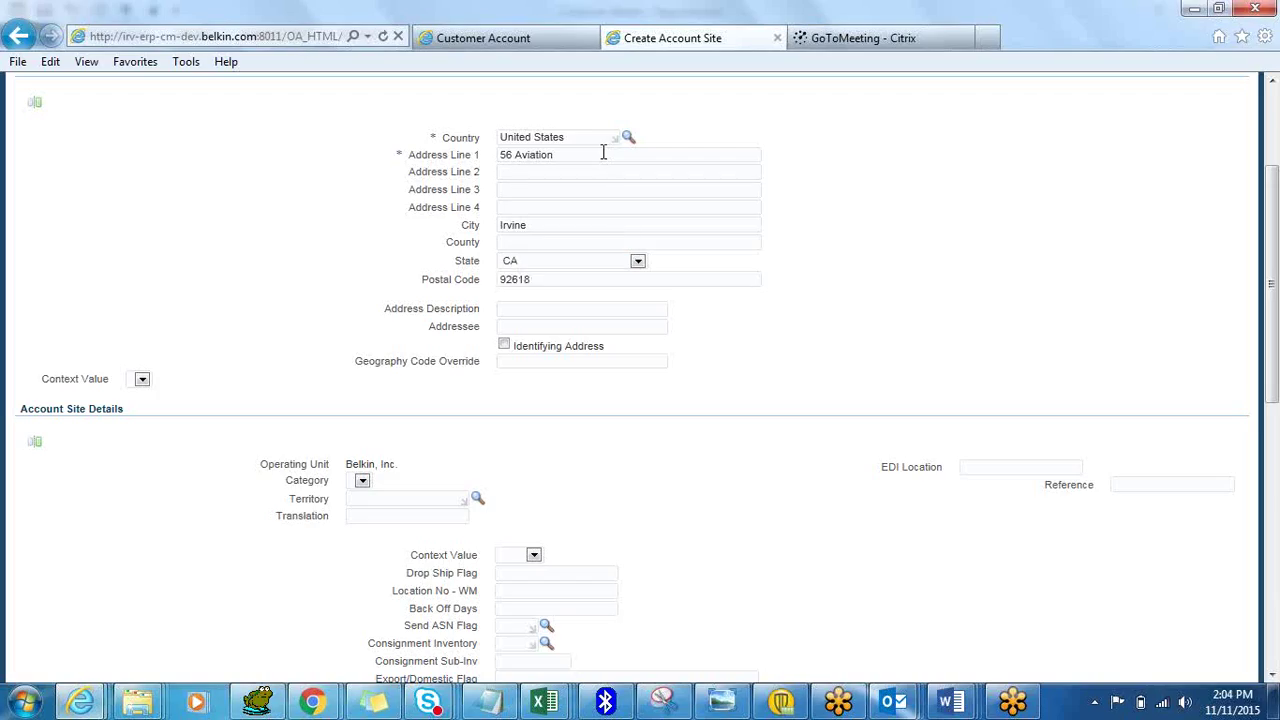
Enter IRV-BILL2 as the Bill To location and submit the new site.
drag(1273, 345, 1273, 510)
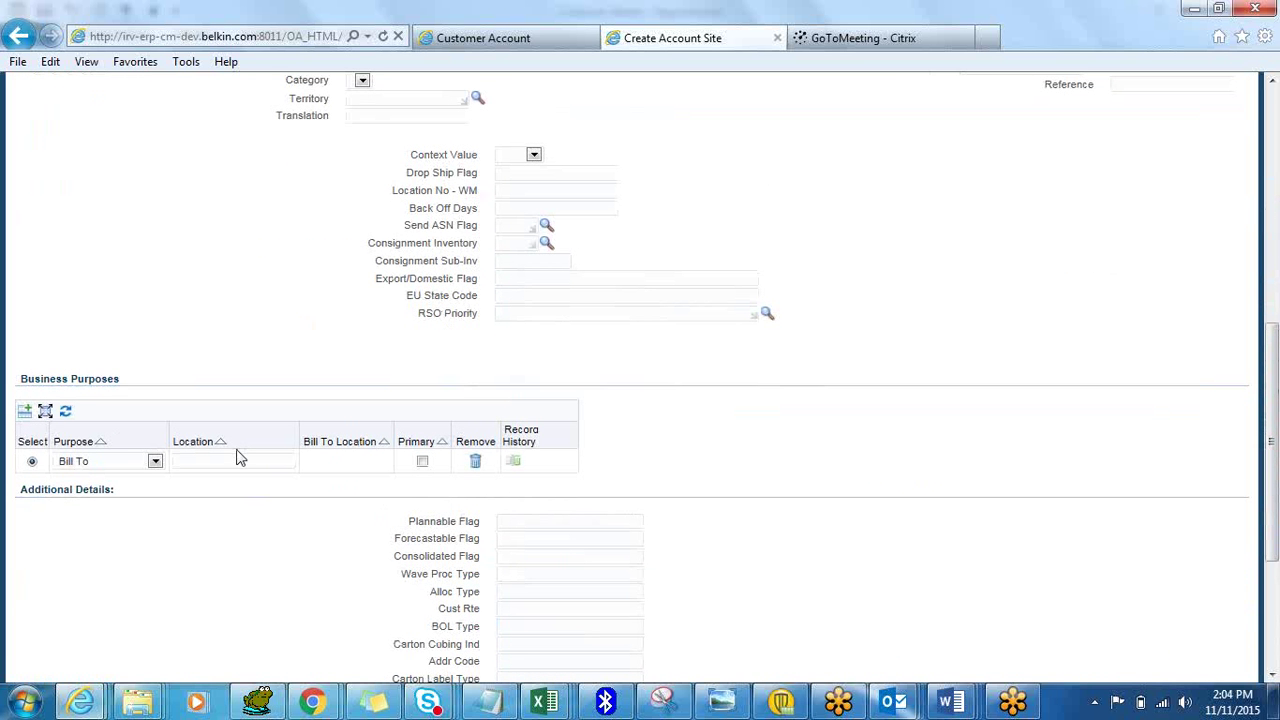
text(IRV)
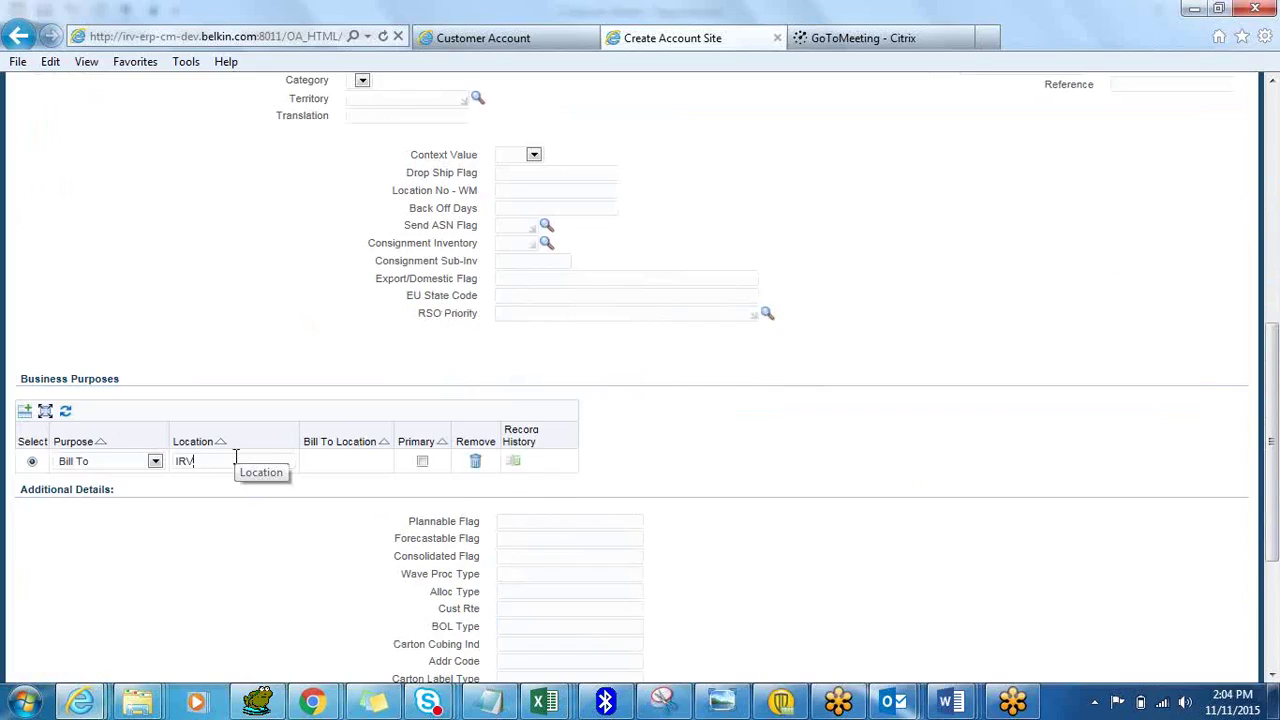
text(-BILL)
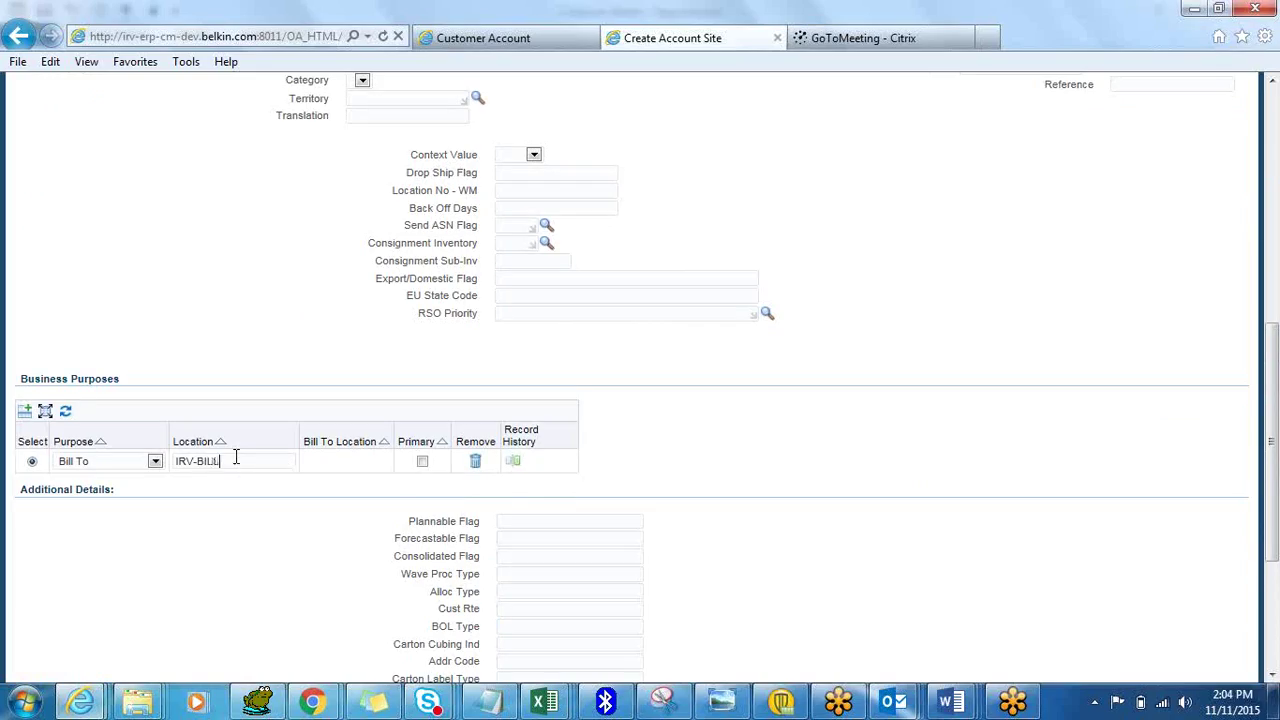
text(2)
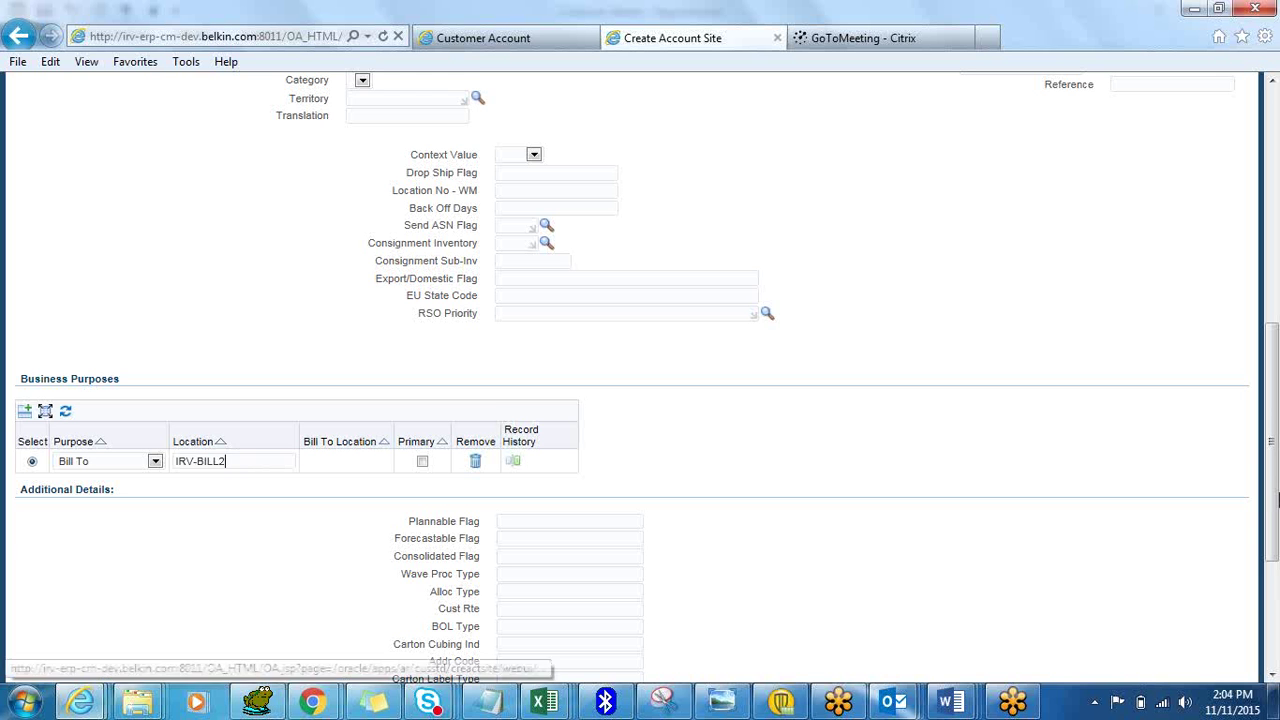
drag(1275, 490, 1275, 592)
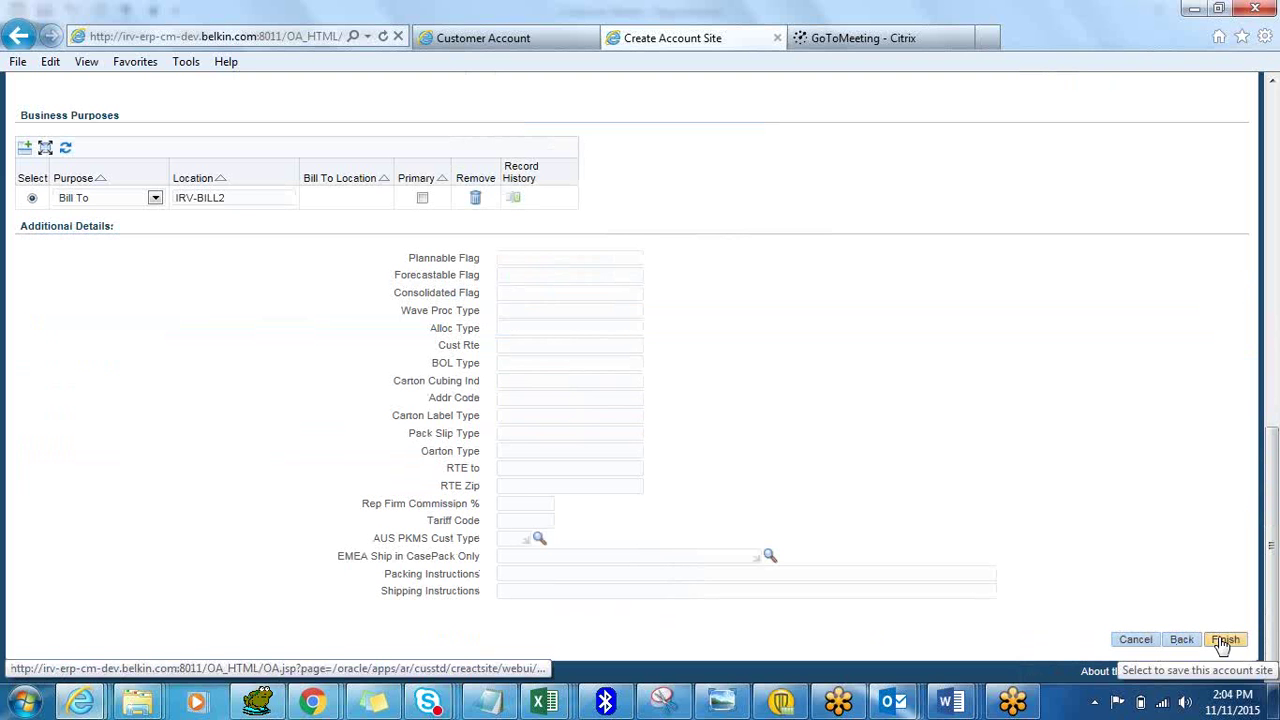
click(1224, 642)
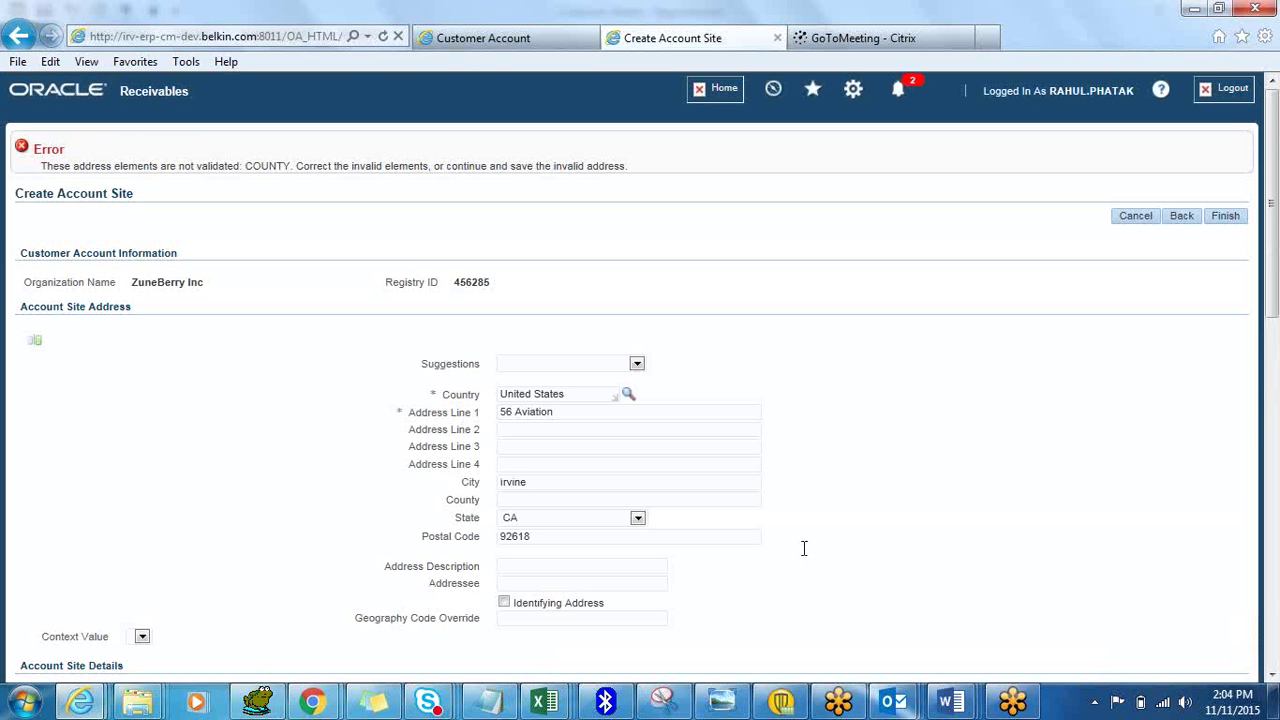
Pick the address suggestion 'CA, Orange, Irvine, 92618' and resubmit the site.
click(637, 366)
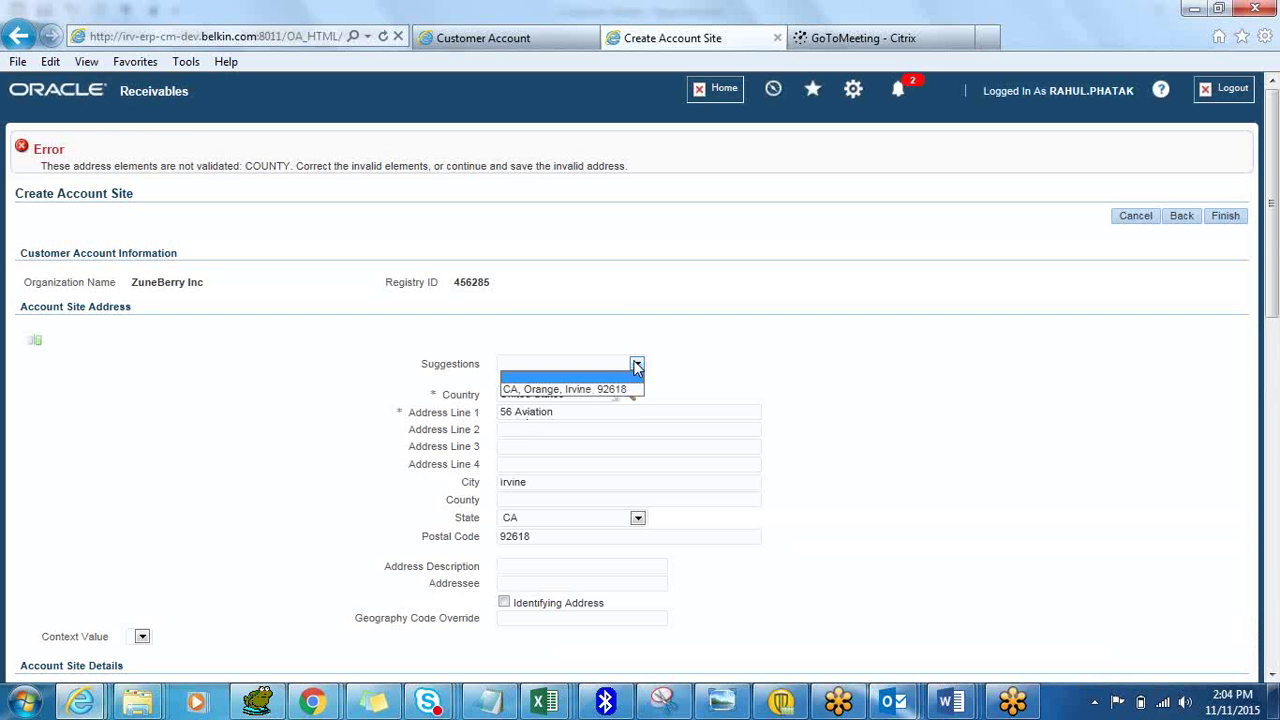
click(617, 390)
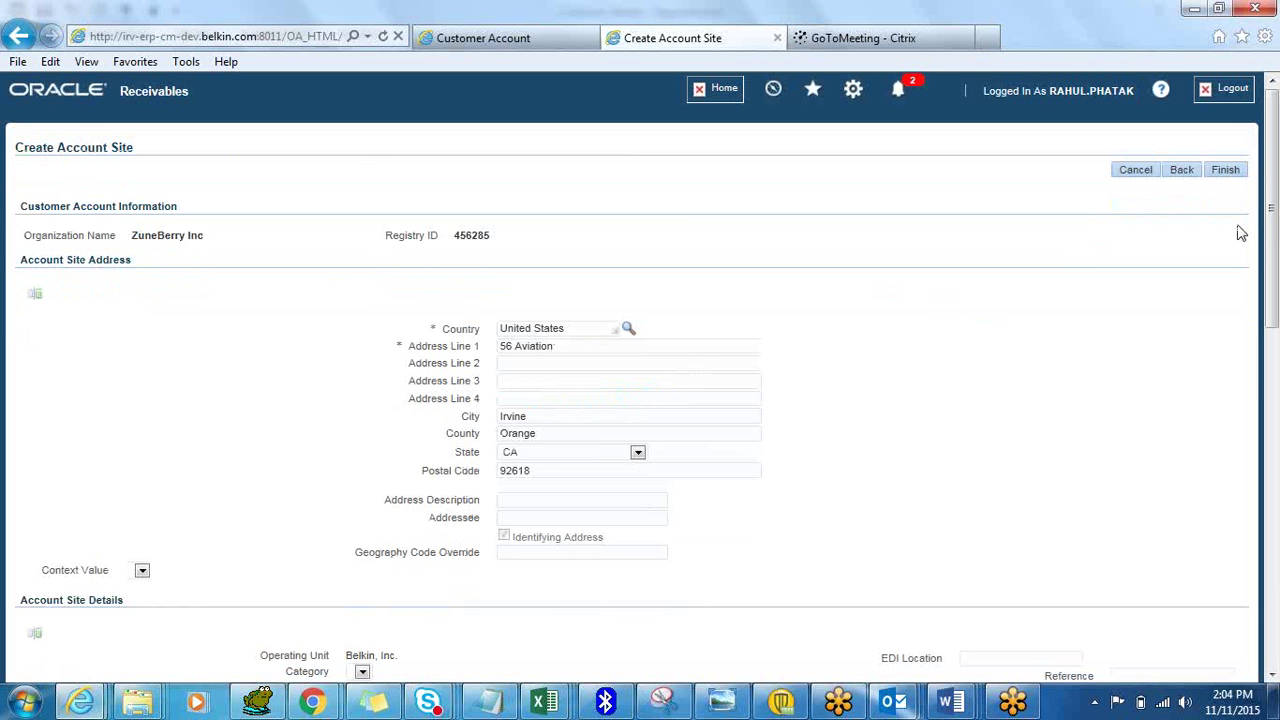
click(1234, 171)
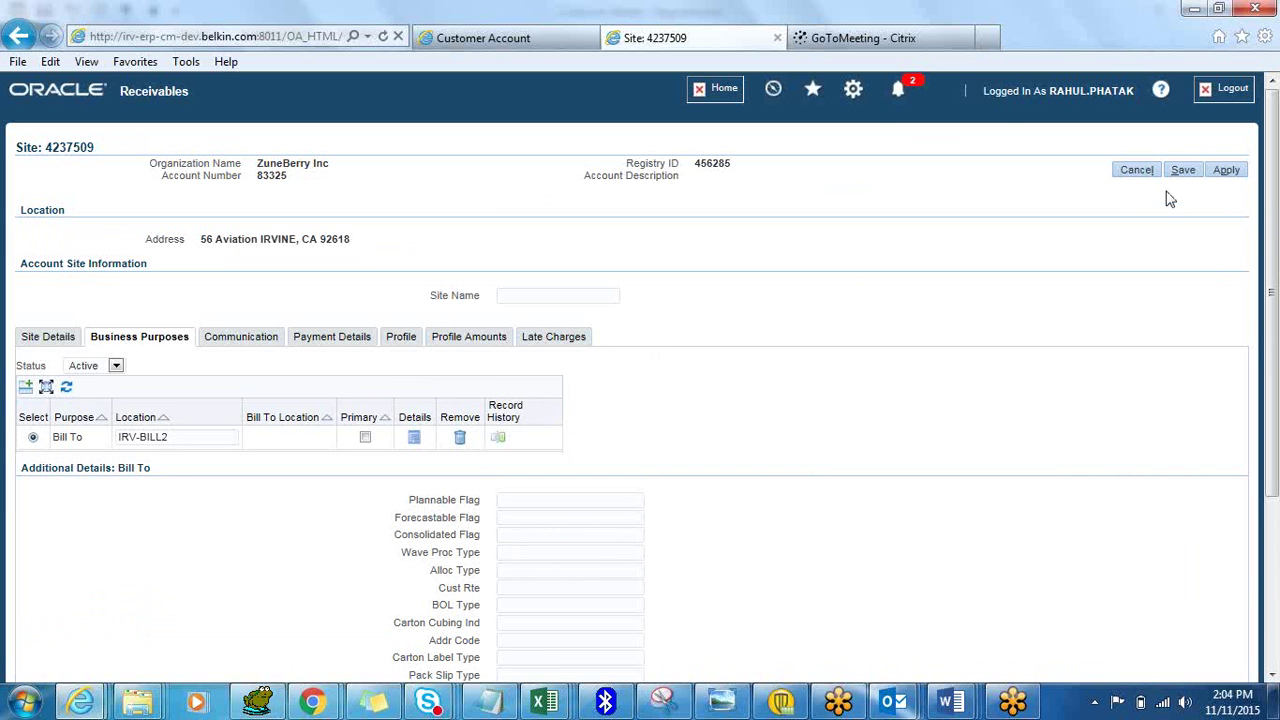
Apply site 4237509 and the customer, then rerun the search and open ZuneBerry Inc.
click(1238, 170)
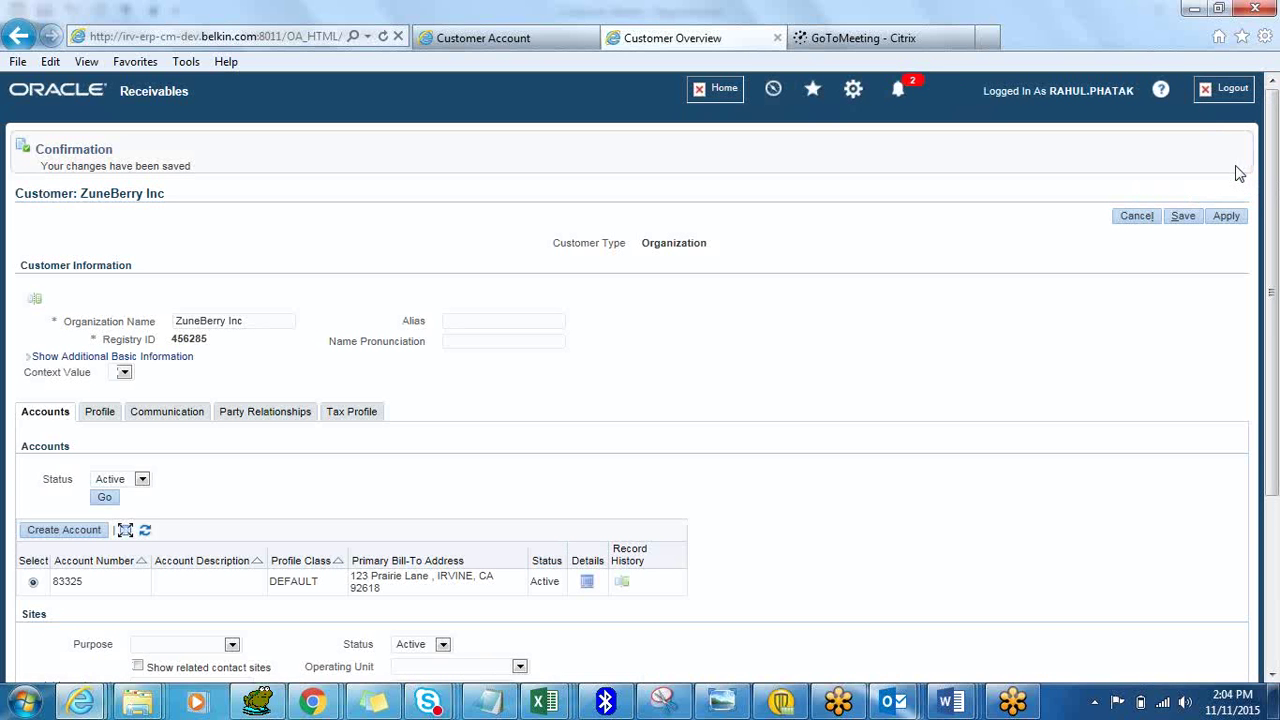
click(1236, 217)
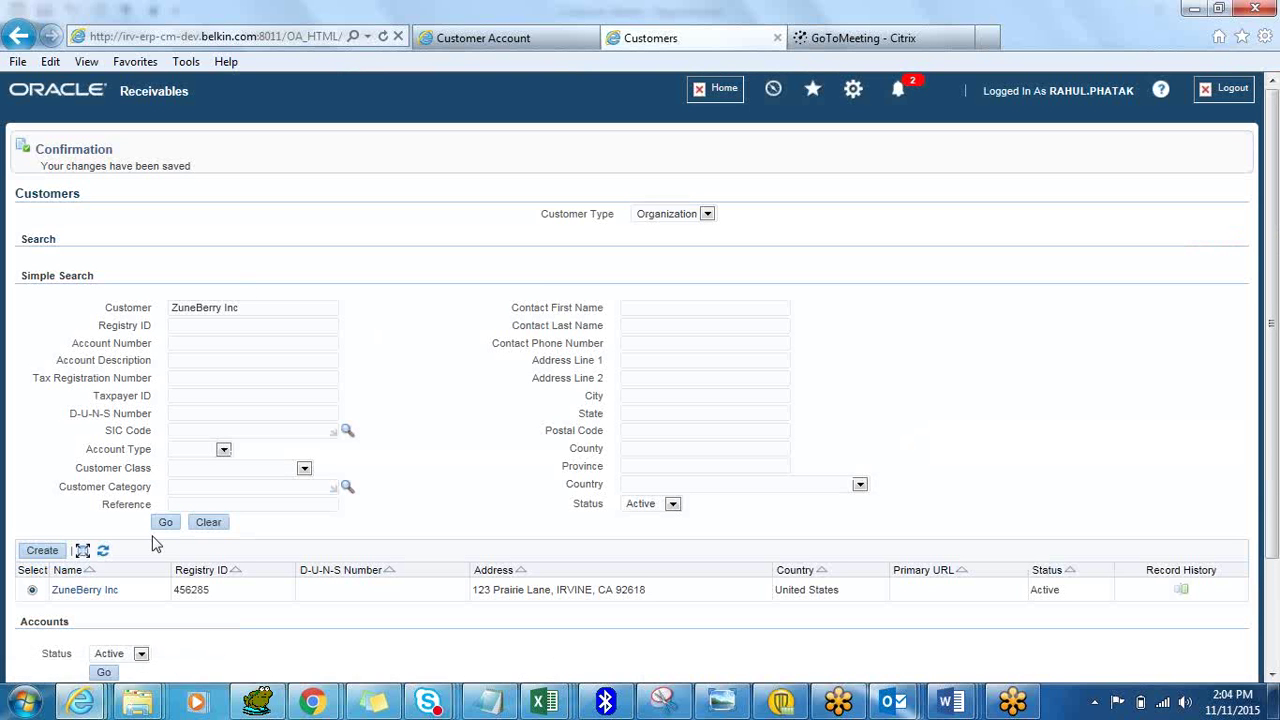
click(165, 522)
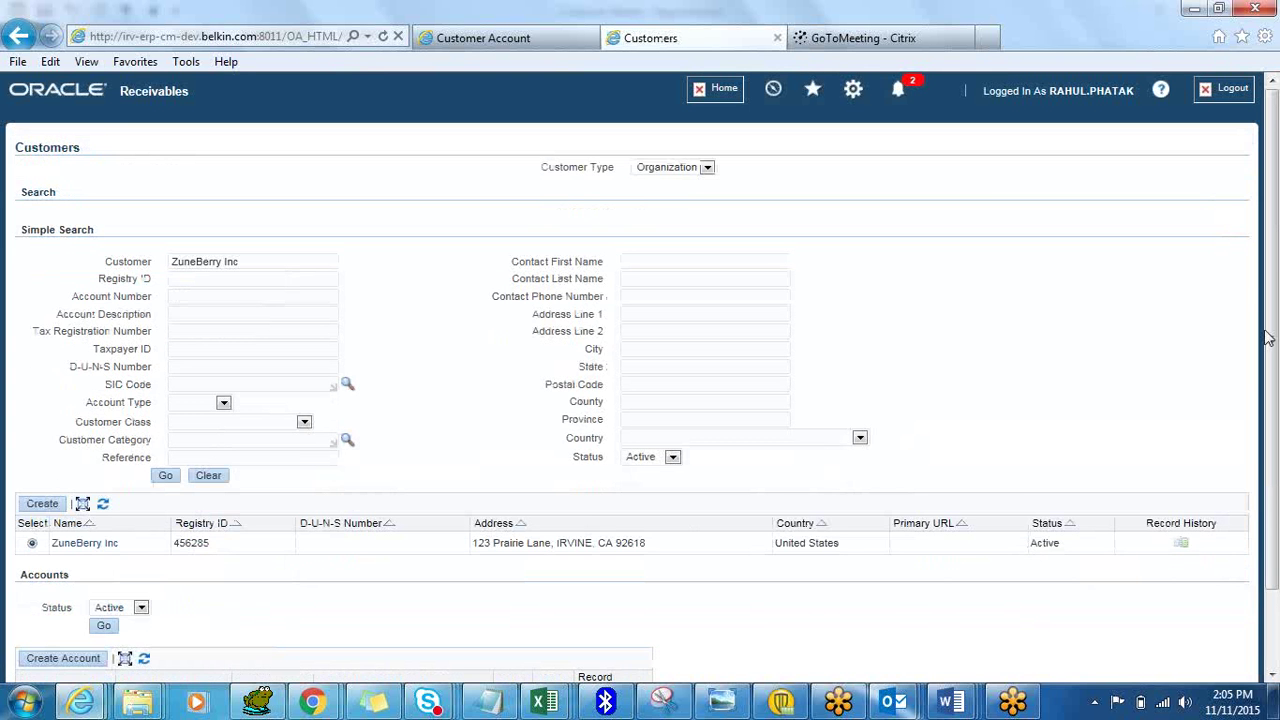
scroll(1275, 304, down, 2)
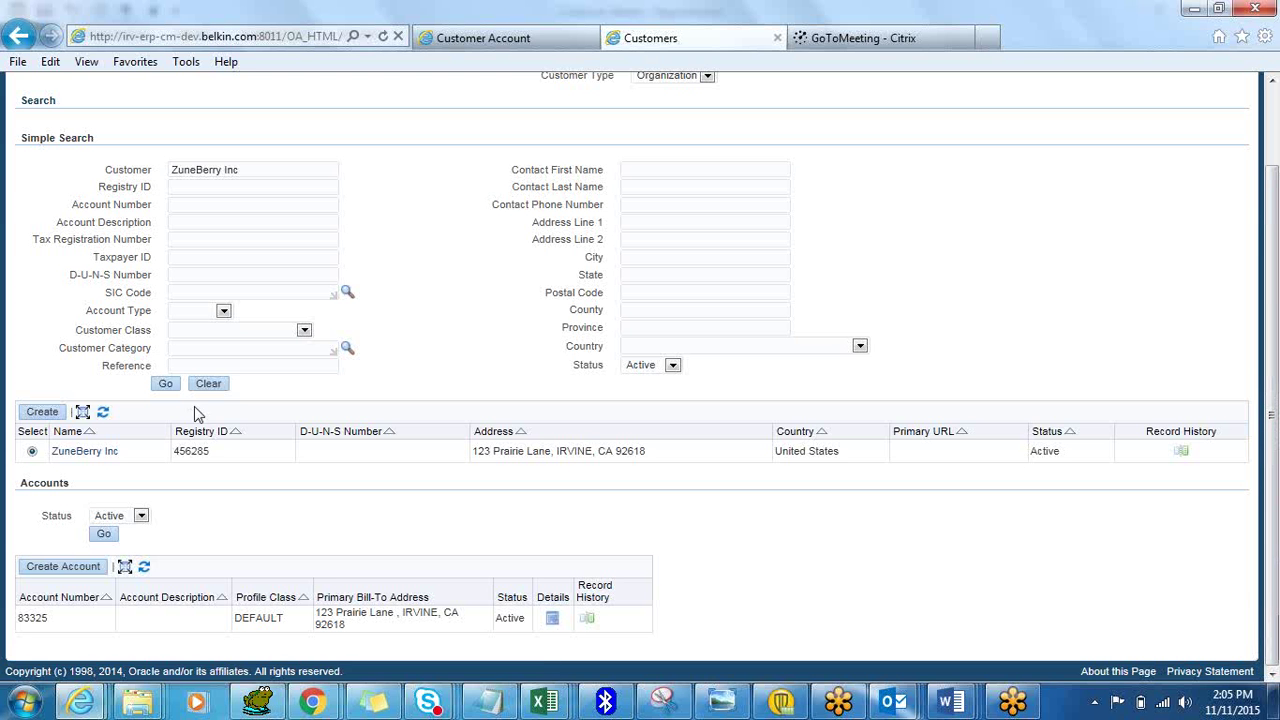
click(92, 450)
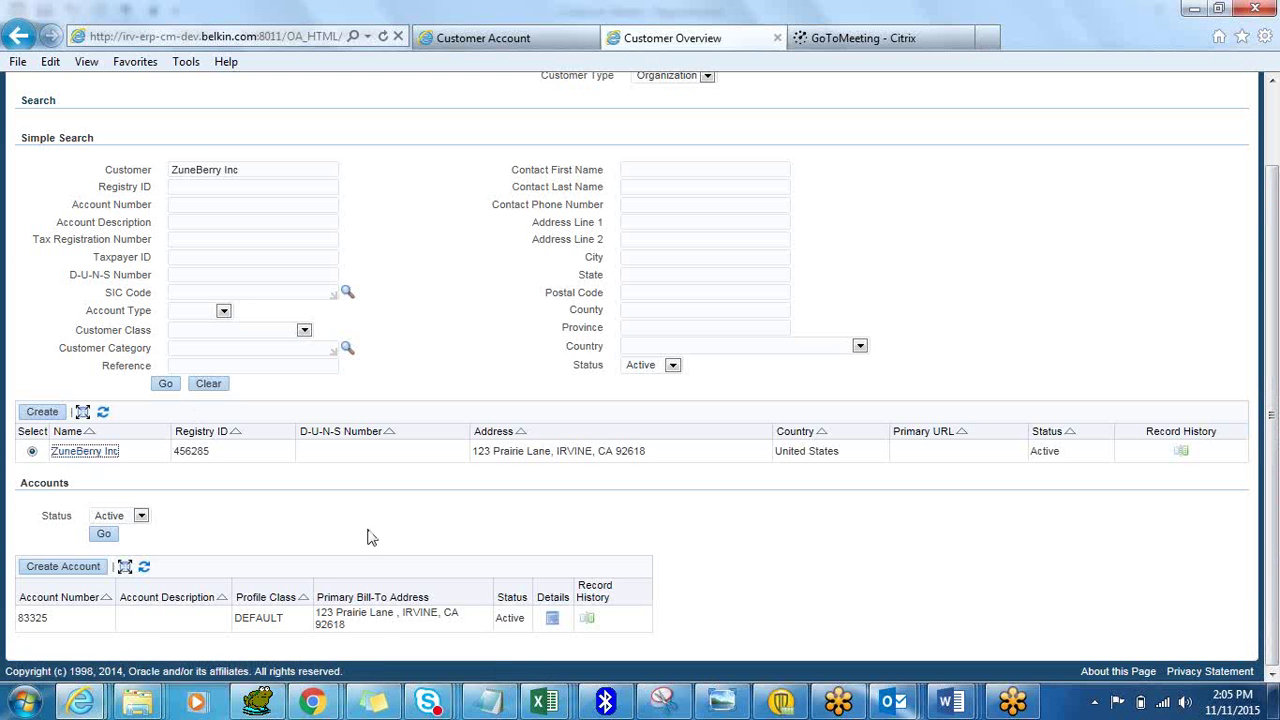
Check site 4237509's Bill To purpose and address details, then cancel and apply the customer.
drag(1273, 333, 1276, 530)
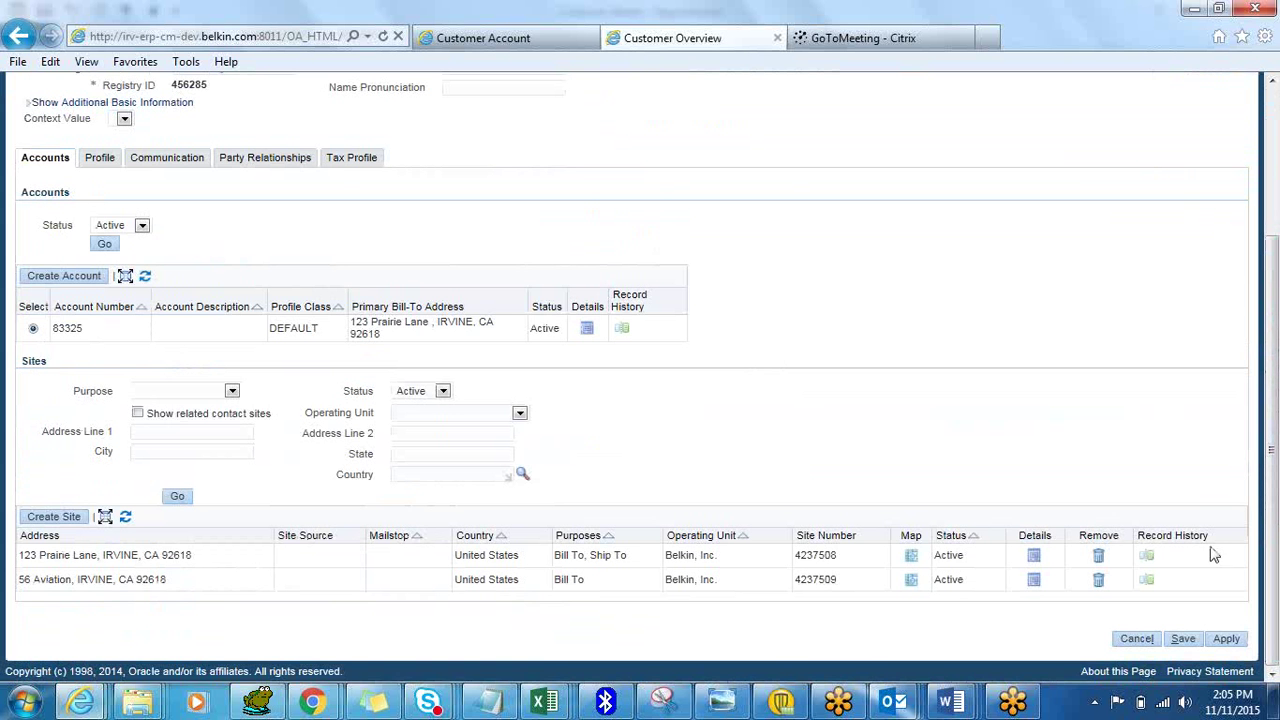
click(1034, 582)
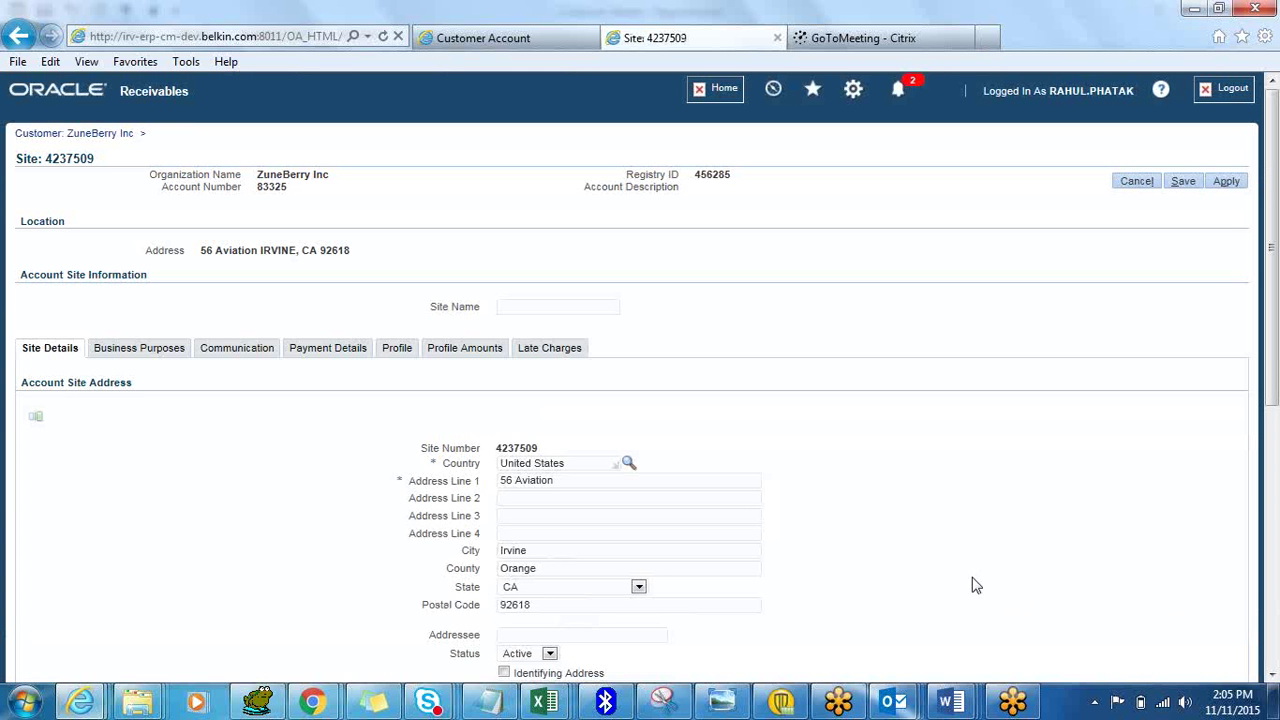
click(115, 355)
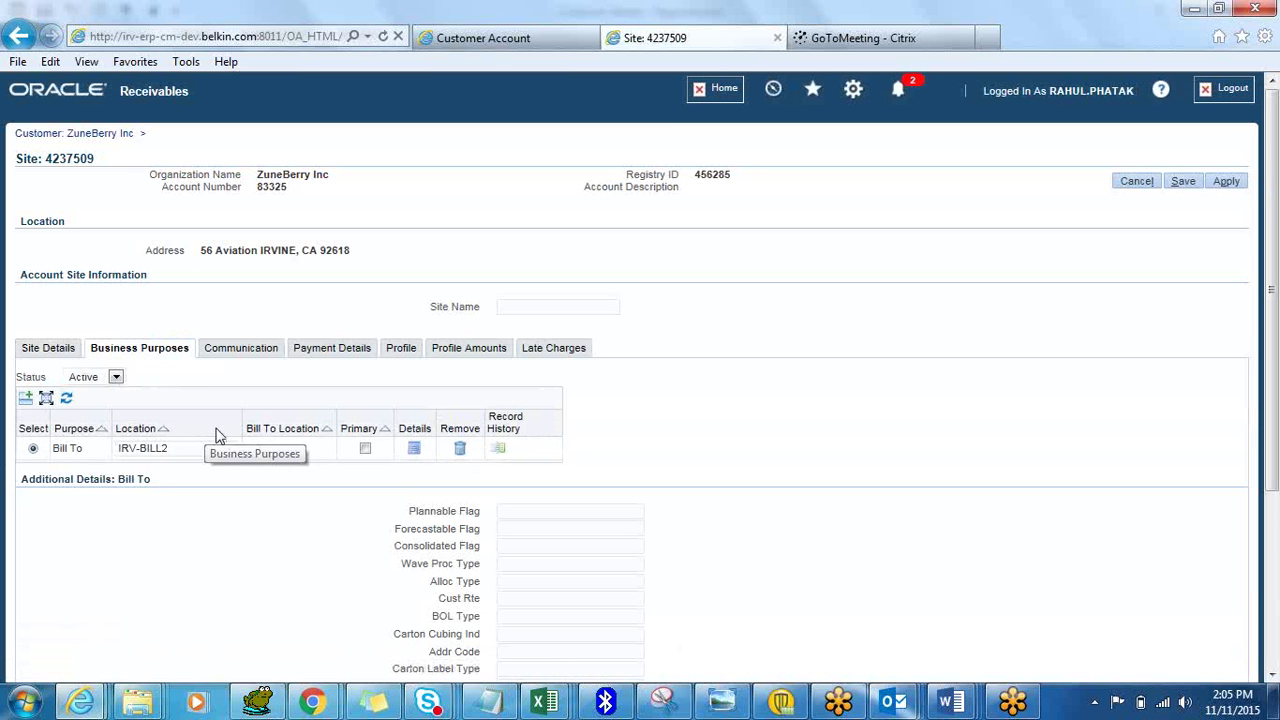
click(36, 349)
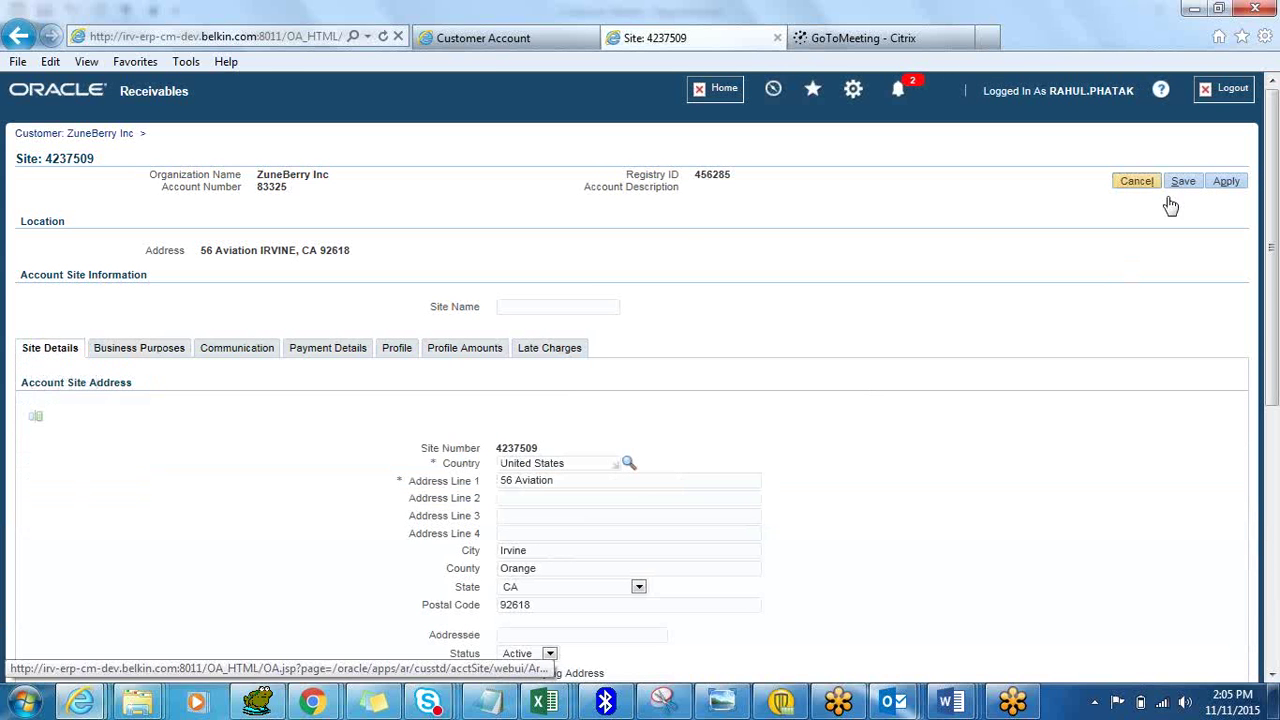
click(1136, 181)
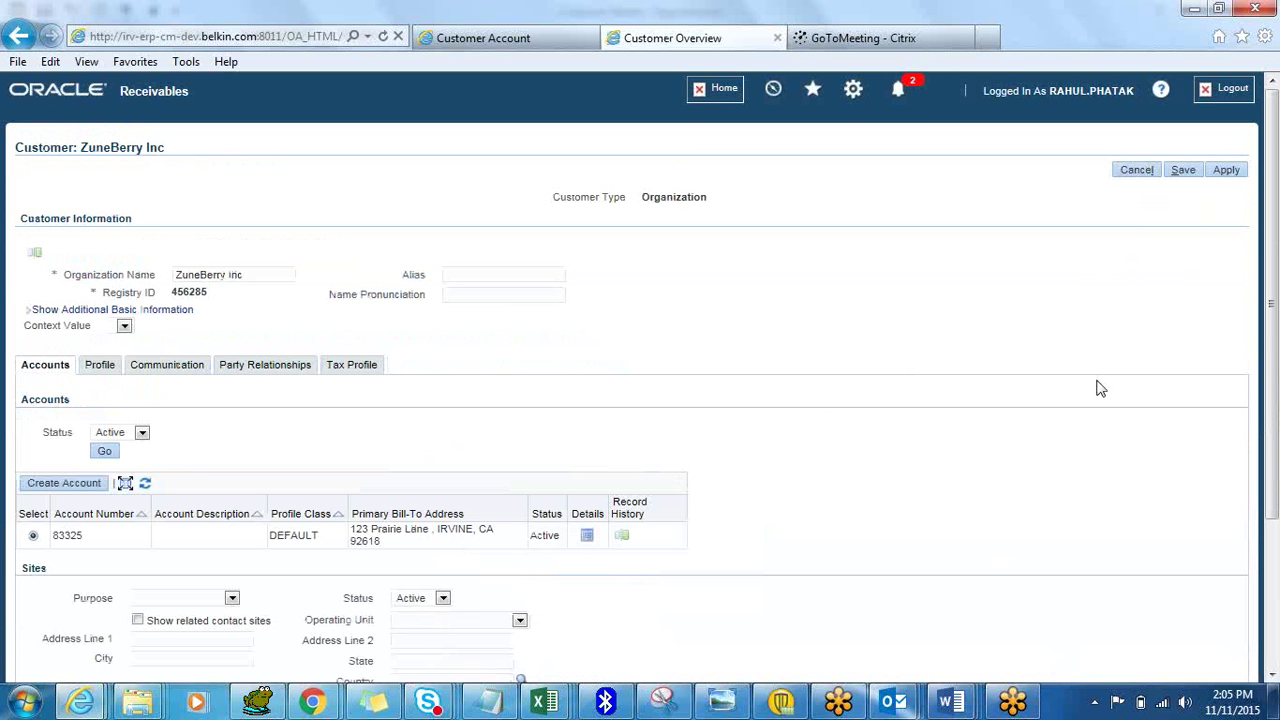
click(1228, 172)
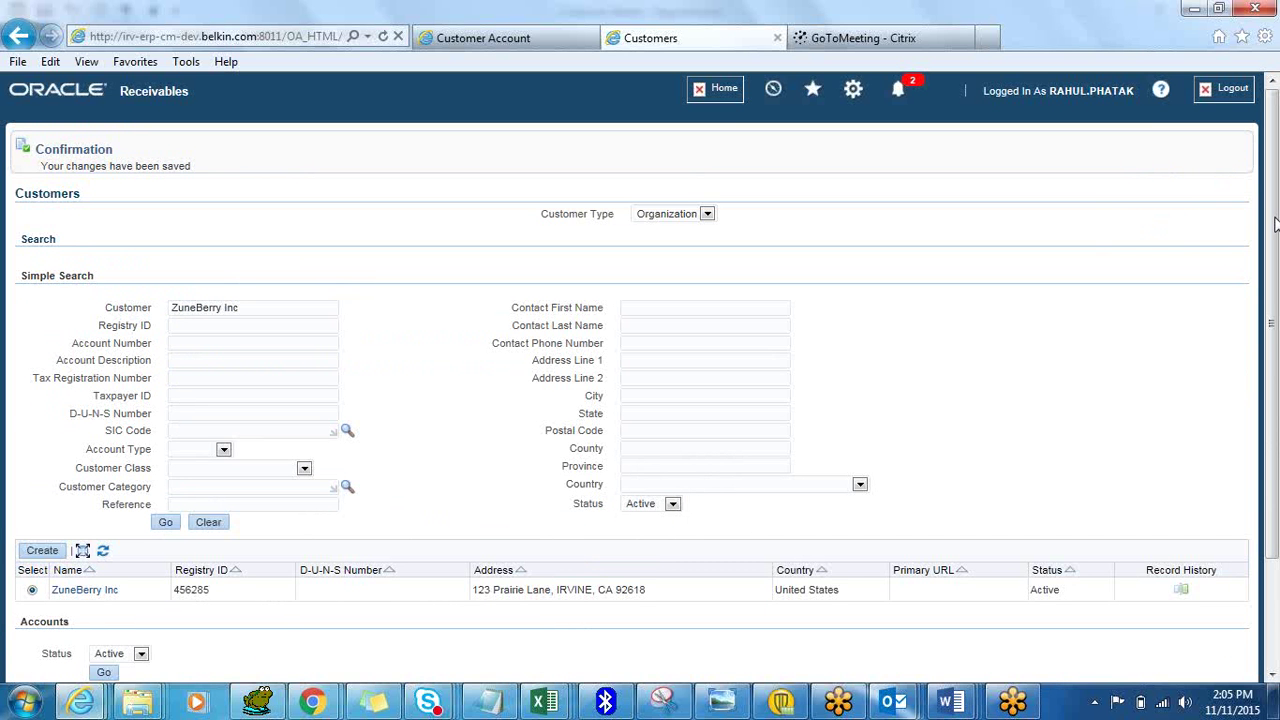
mouse_move(1273, 225)
mouse_down()
mouse_move(1273, 373)
mouse_move(1275, 220)
mouse_up()
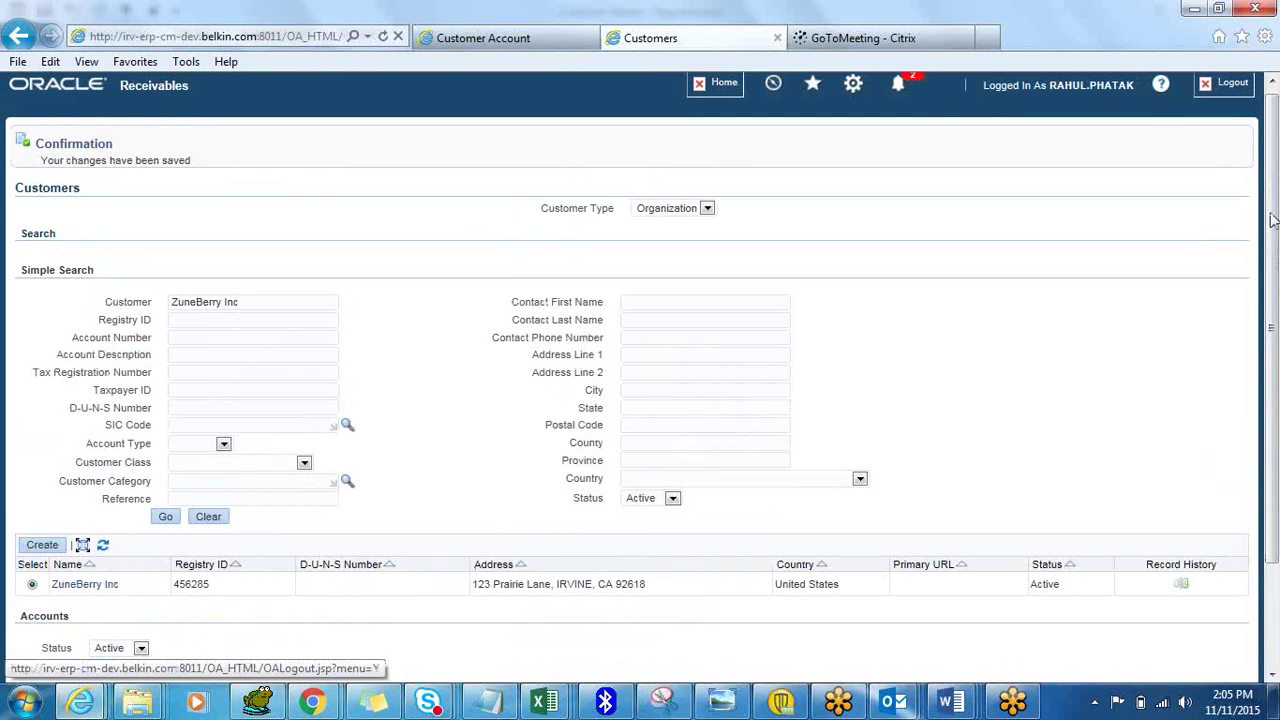